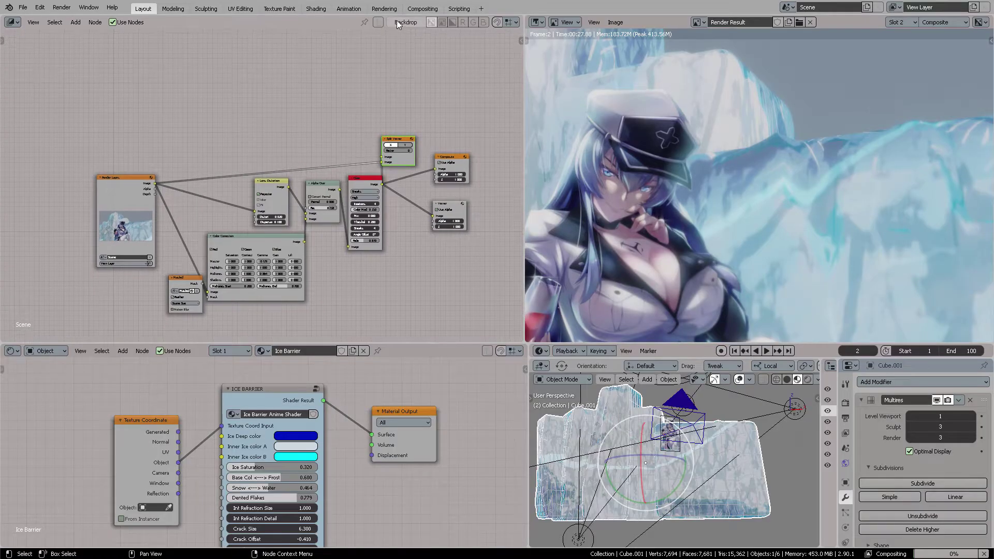
pyautogui.scroll(1, 409, 91)
pyautogui.moveTo(409, 91); pyautogui.dragTo(365, 79, button='middle')
pyautogui.scroll(3, 374, 80)
pyautogui.moveTo(280, 100); pyautogui.dragTo(260, 101, button='middle')
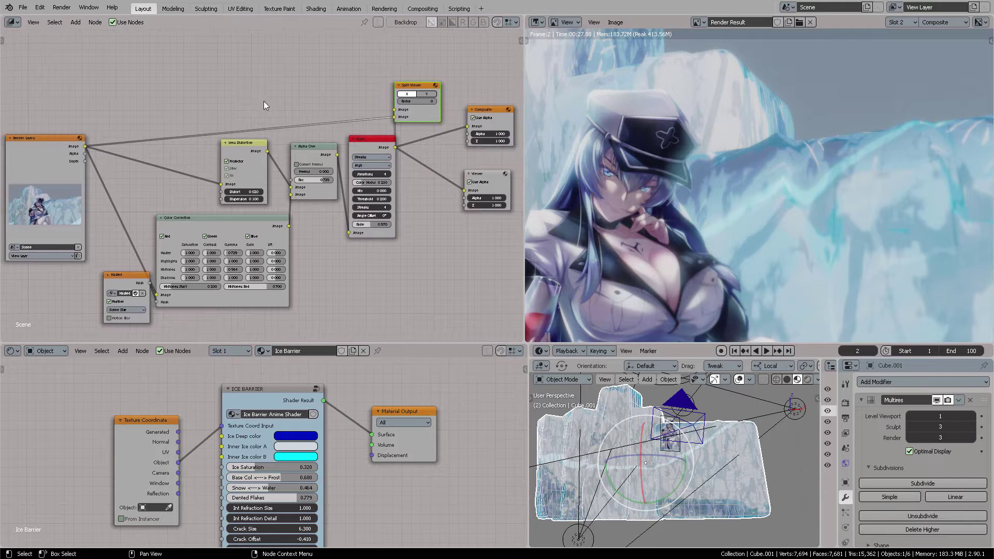
pyautogui.scroll(-1, 263, 102)
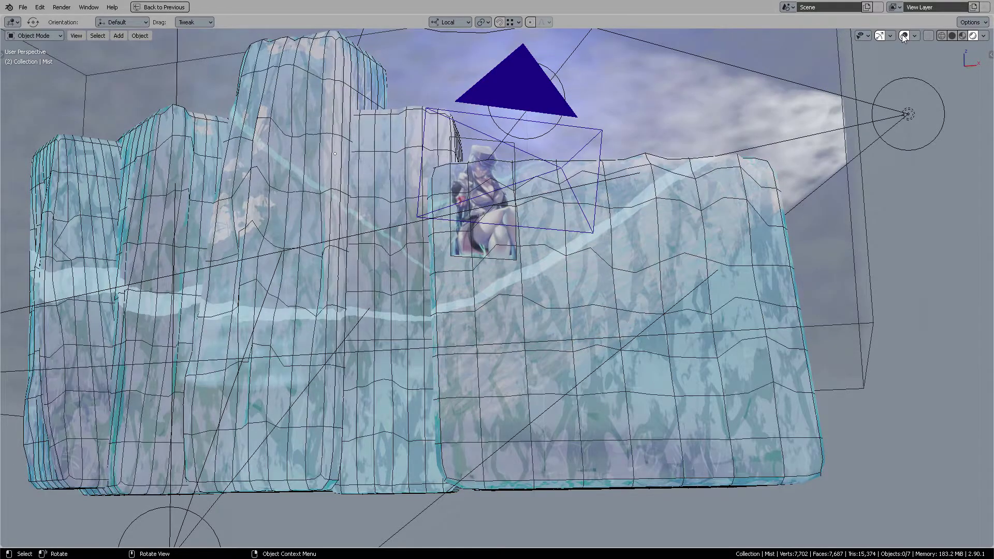
# Toggle the viewport overlays in the ice scene and open the Inner Ice color B colour picker.
pyautogui.click(904, 35)
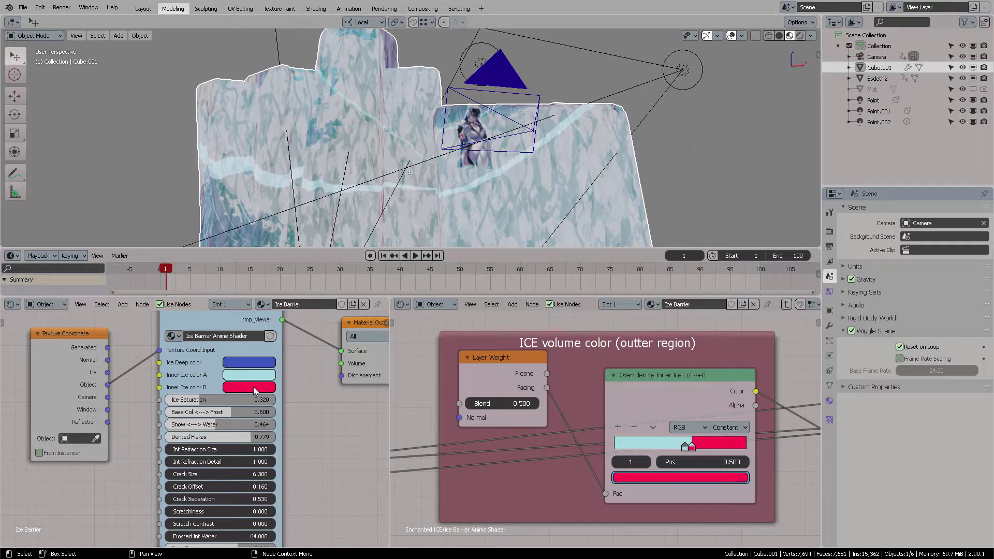
pyautogui.click(253, 387)
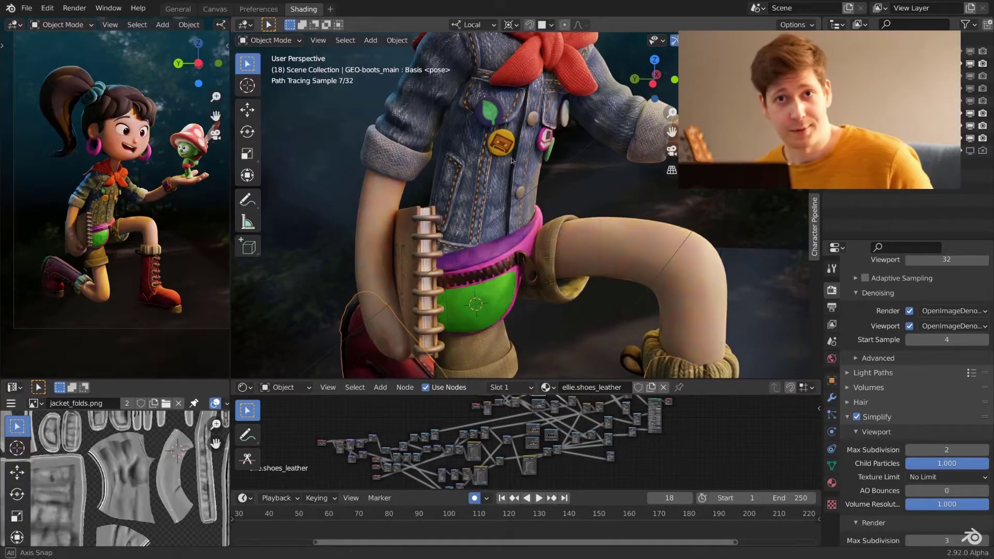
# Switch the character viewport to Material Preview shading and isolate the denim jacket in local view.
pyautogui.press('z')
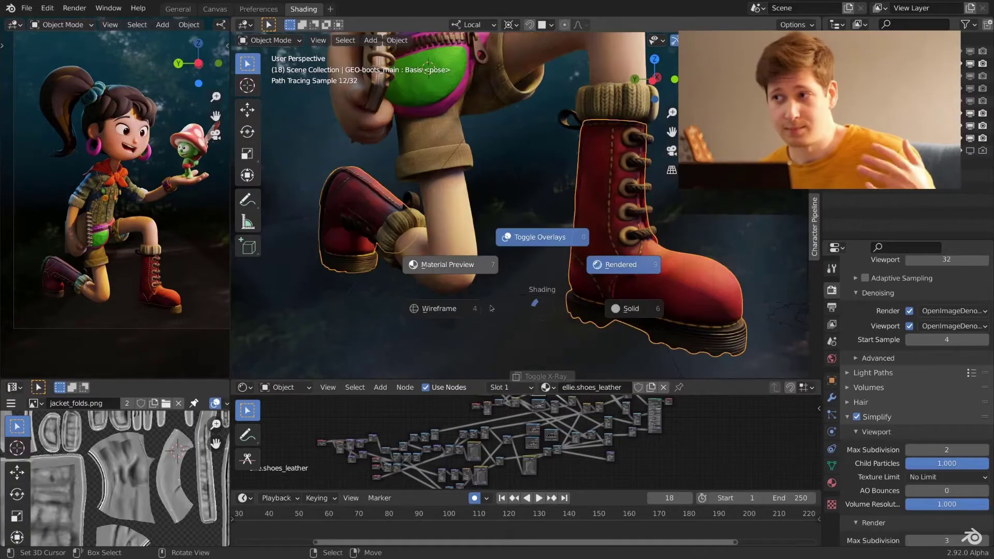
pyautogui.click(484, 267)
pyautogui.moveTo(483, 251); pyautogui.dragTo(569, 228, button='middle')
pyautogui.scroll(-2, 528, 186)
pyautogui.rightClick(517, 204)
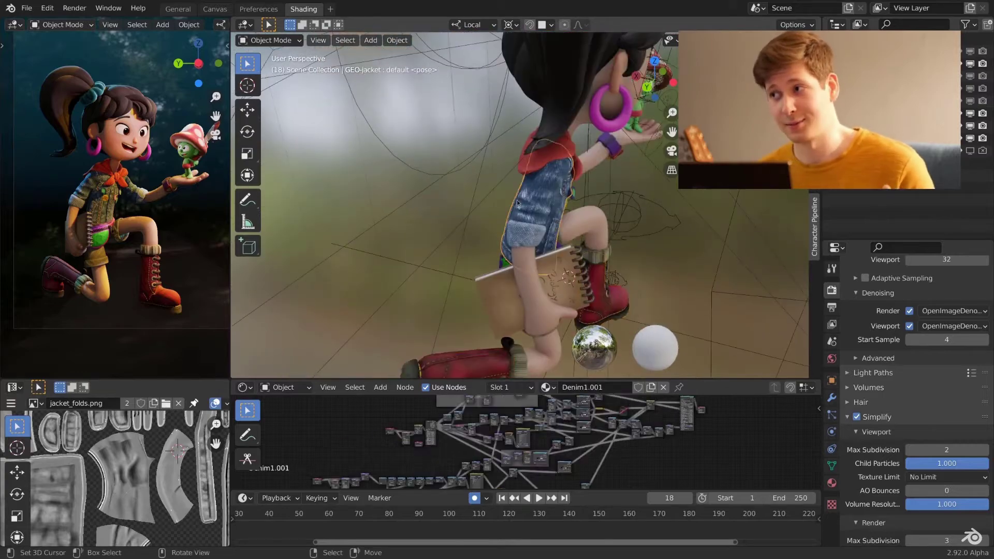
pyautogui.press('KP_Divide')
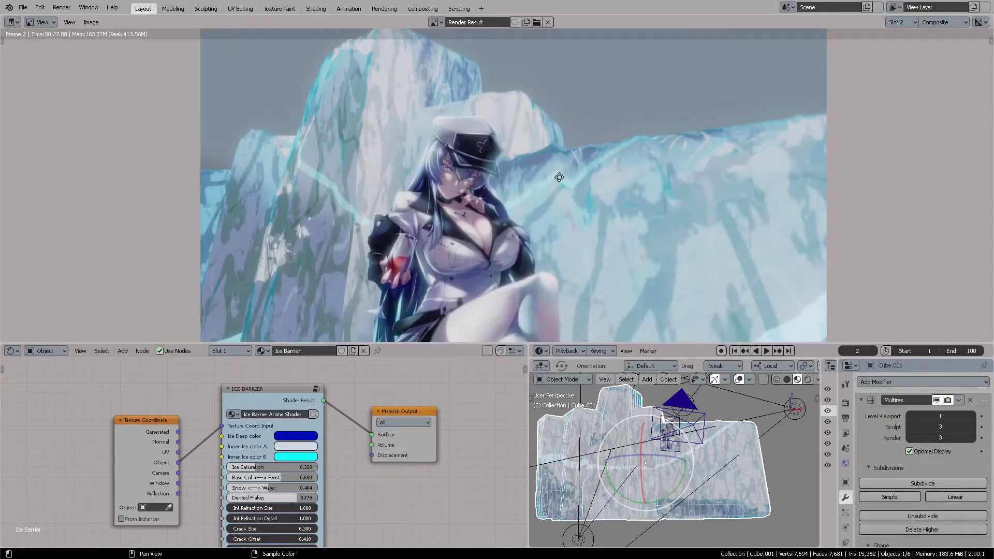
pyautogui.moveTo(560, 177); pyautogui.dragTo(553, 171, button='middle')
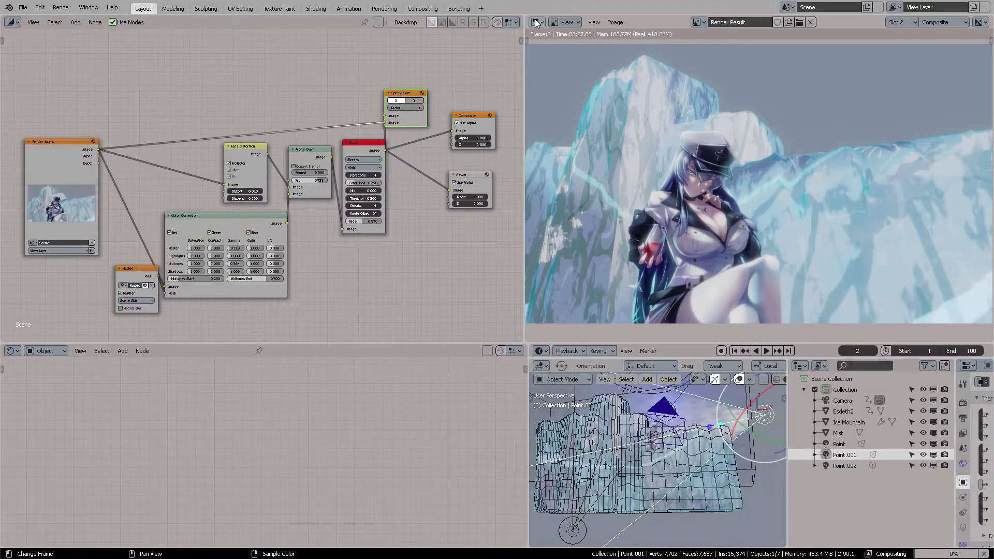
pyautogui.click(536, 23)
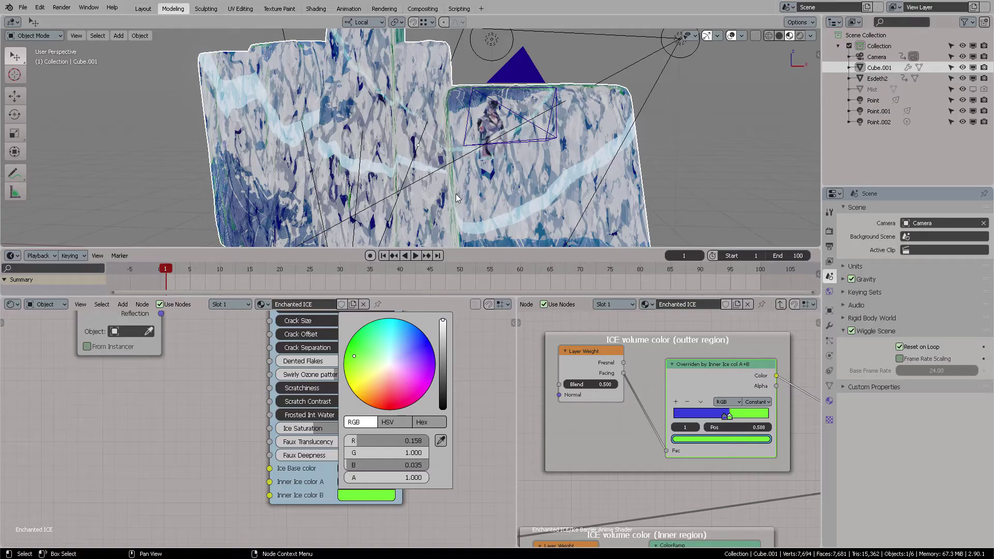
# Set the ice shader's Inner Ice color A to light blue (0.158, 0.446, 0.723) and Inner Ice color B to cyan (0, 1, 0.87).
pyautogui.scroll(-4, 569, 142)
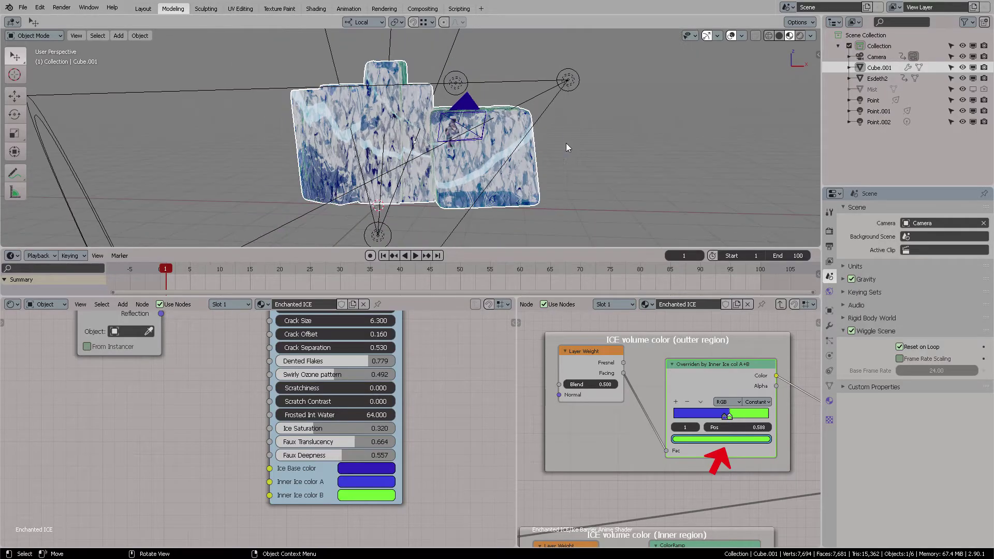
pyautogui.scroll(2, 566, 143)
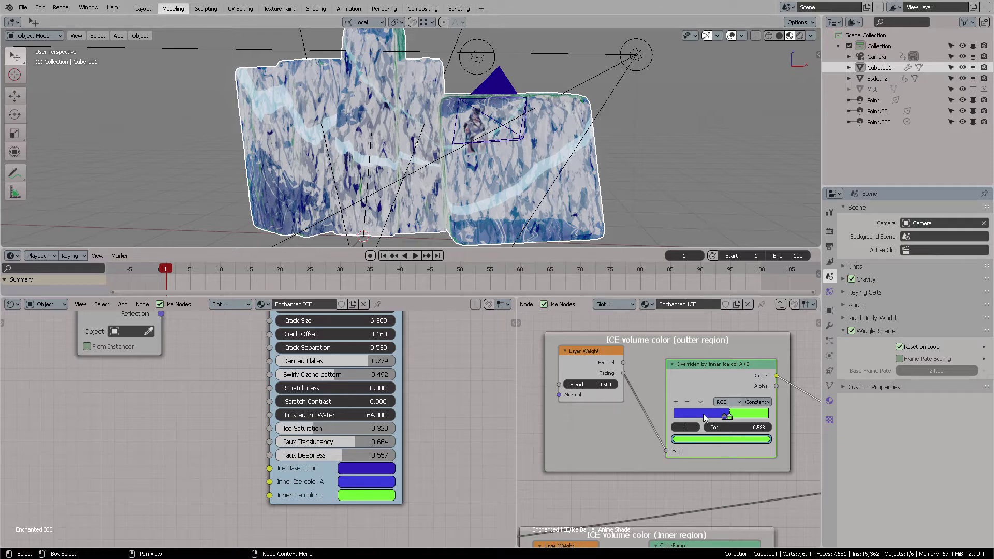
pyautogui.click(372, 483)
pyautogui.moveTo(399, 348); pyautogui.dragTo(399, 330)
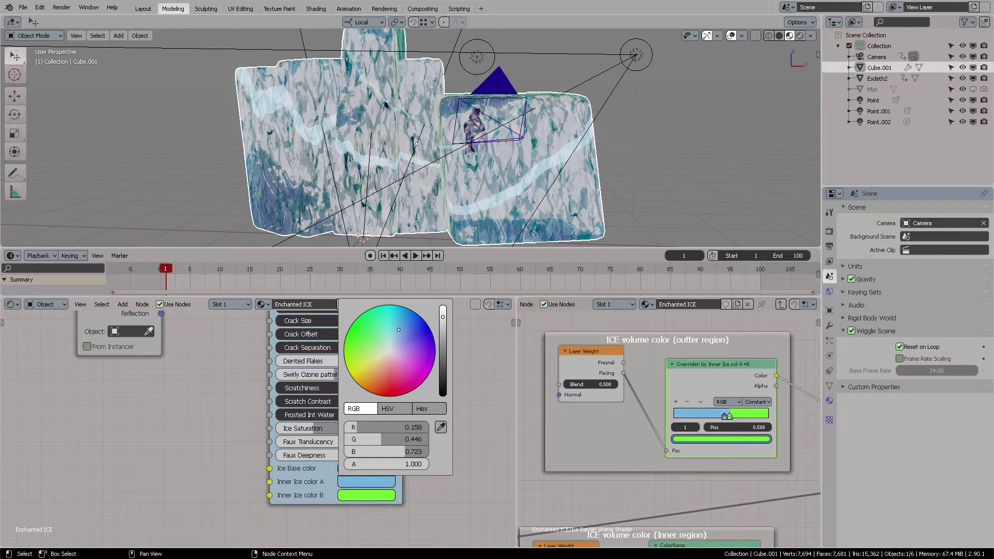
pyautogui.click(380, 496)
pyautogui.moveTo(408, 365); pyautogui.dragTo(387, 318)
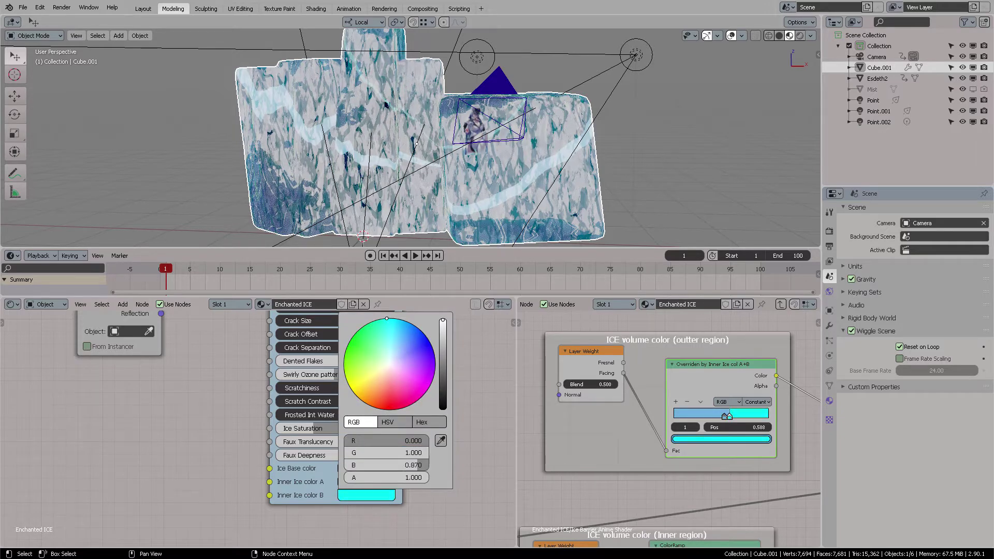
pyautogui.moveTo(487, 223); pyautogui.dragTo(527, 137, button='middle')
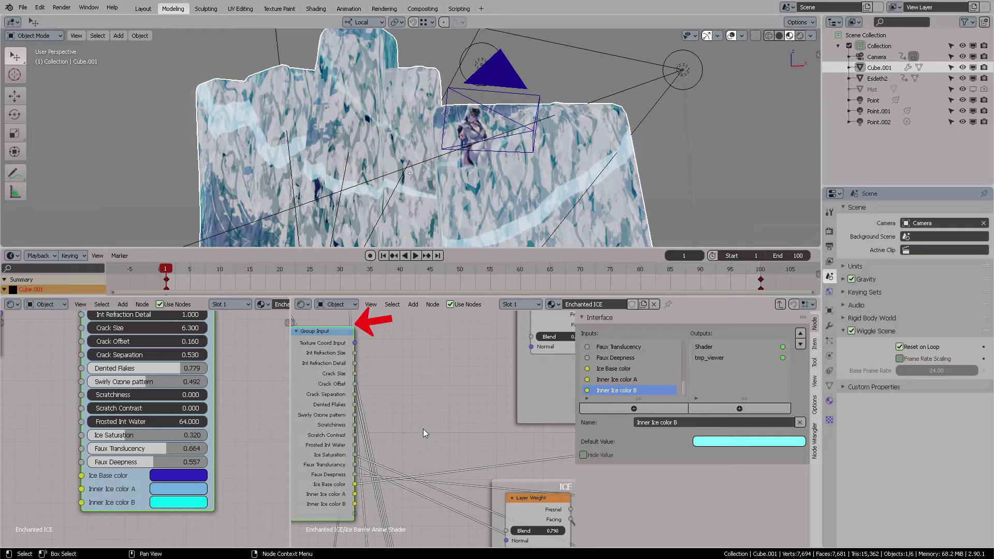
# Add a MixRGB node inside the Ice Barrier Anime Shader group, beside the Group Input node.
pyautogui.hotkey('shift', 'a')
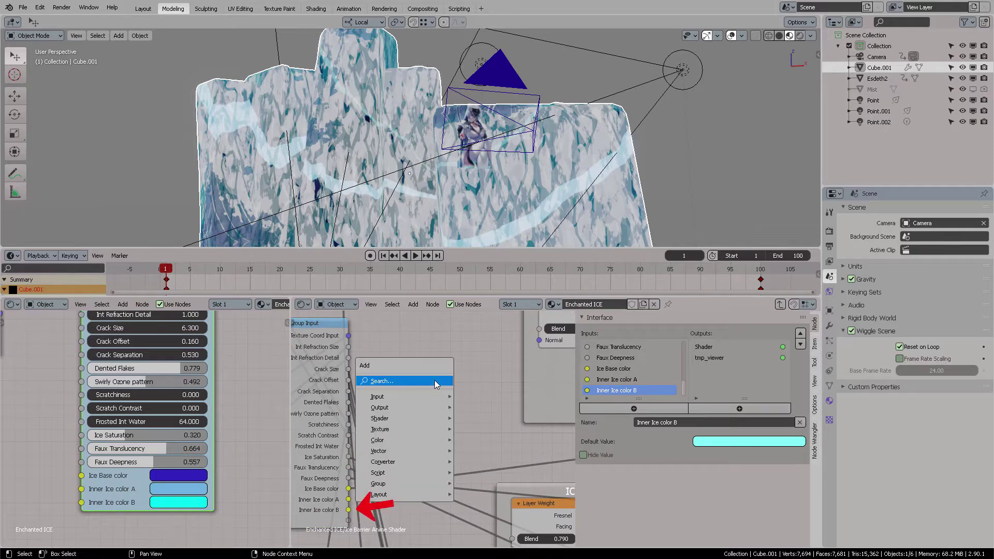
pyautogui.click(434, 379)
pyautogui.write('mix')
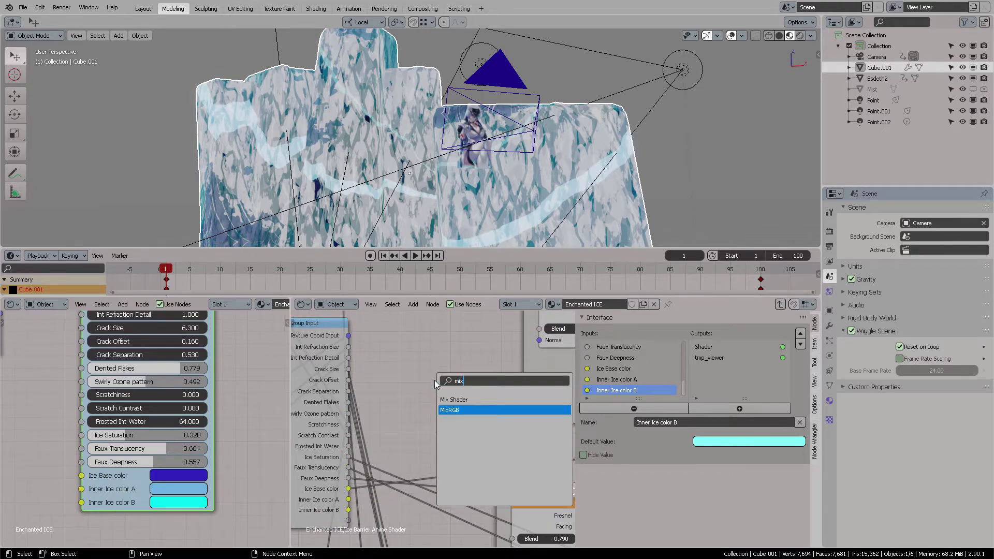
pyautogui.press('Return')
pyautogui.click(421, 354)
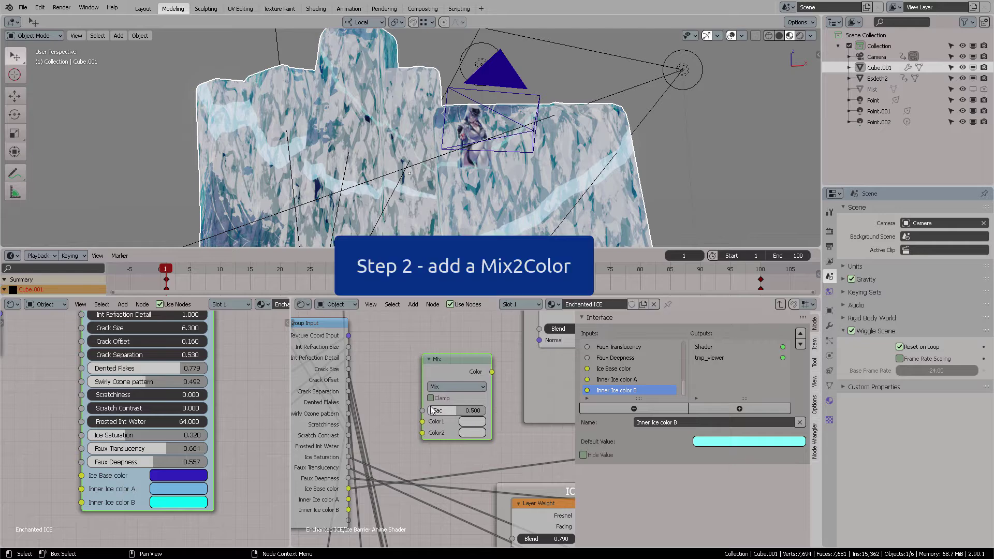
pyautogui.moveTo(448, 371); pyautogui.dragTo(446, 379)
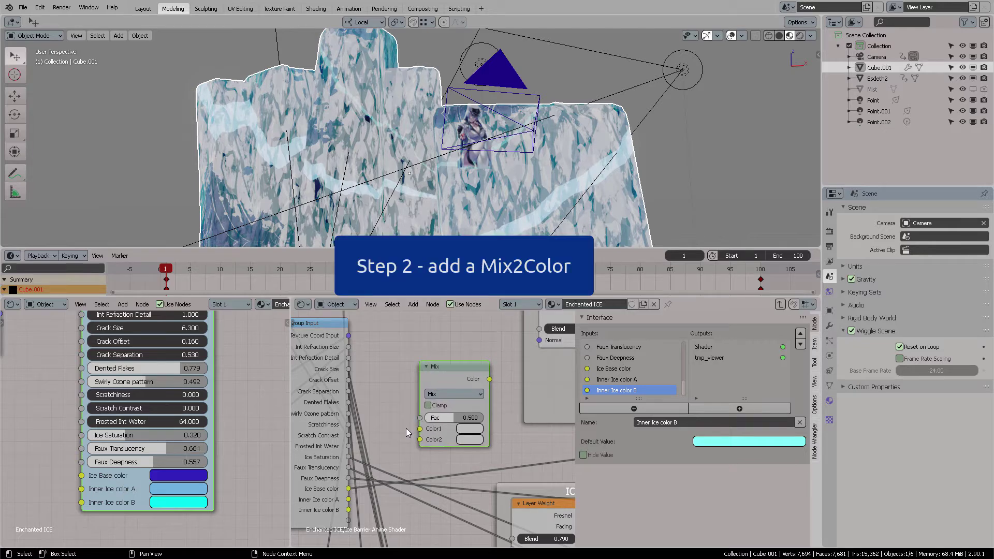
# Link the Mix node's Color1 socket to the Group Input node's empty socket to expose it as a group input.
pyautogui.moveTo(420, 429); pyautogui.dragTo(391, 407)
pyautogui.moveTo(319, 411); pyautogui.dragTo(362, 396, button='middle')
pyautogui.moveTo(354, 400); pyautogui.dragTo(357, 400)
pyautogui.moveTo(460, 417); pyautogui.dragTo(396, 512)
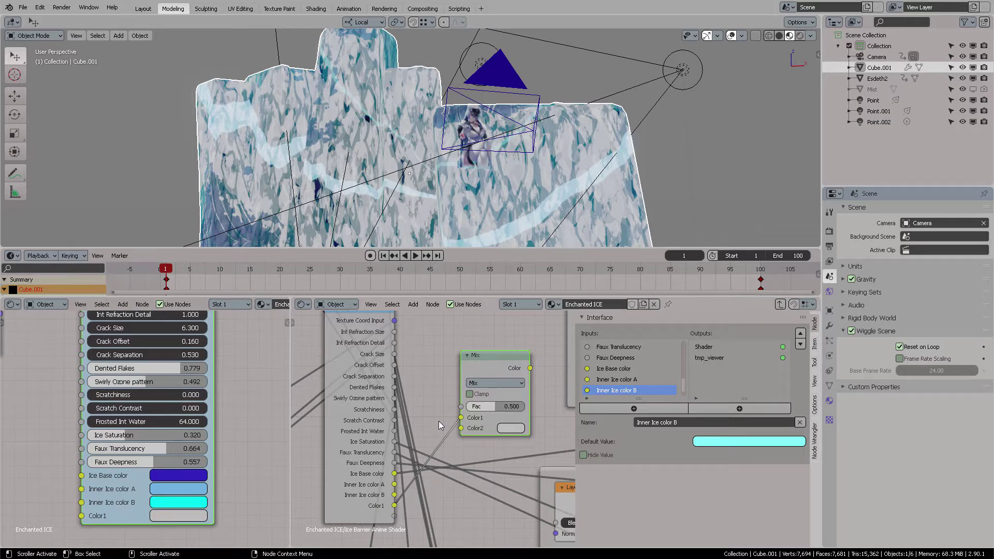
# Cut the Color1 link and remove the Color1 input from the group interface.
pyautogui.keyDown('ctrl'); pyautogui.moveTo(439, 424); pyautogui.dragTo(455, 441, button='right'); pyautogui.keyUp('ctrl')
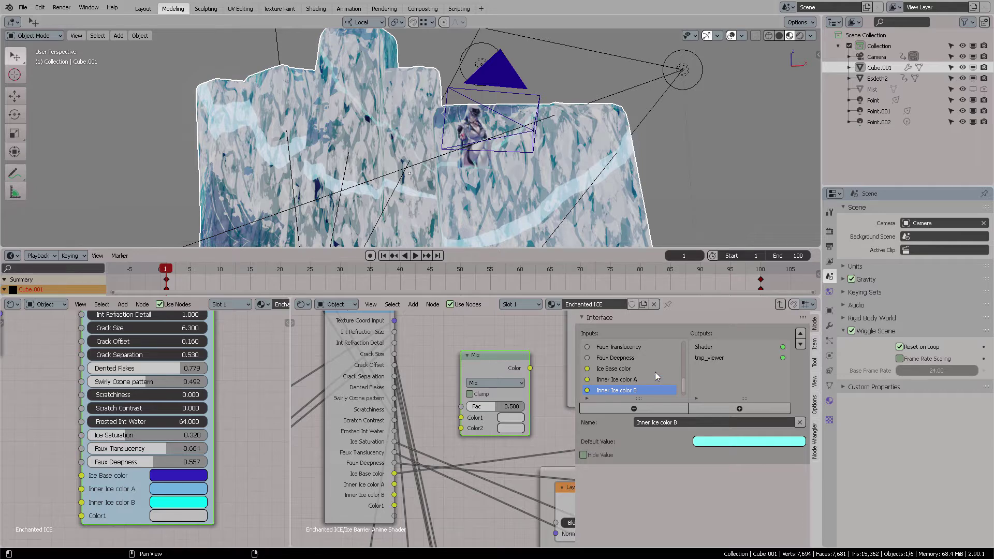
pyautogui.scroll(-1, 658, 373)
pyautogui.click(613, 391)
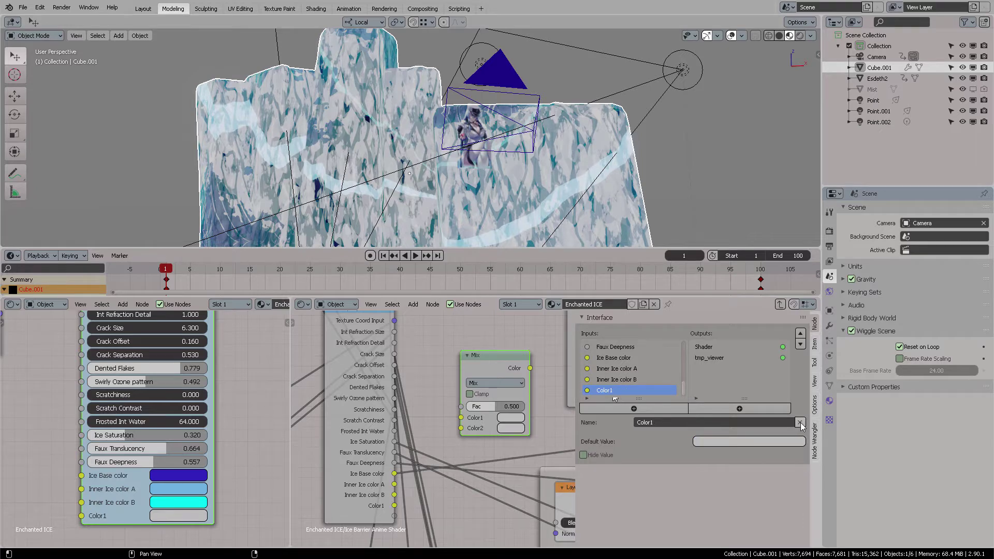
pyautogui.click(800, 424)
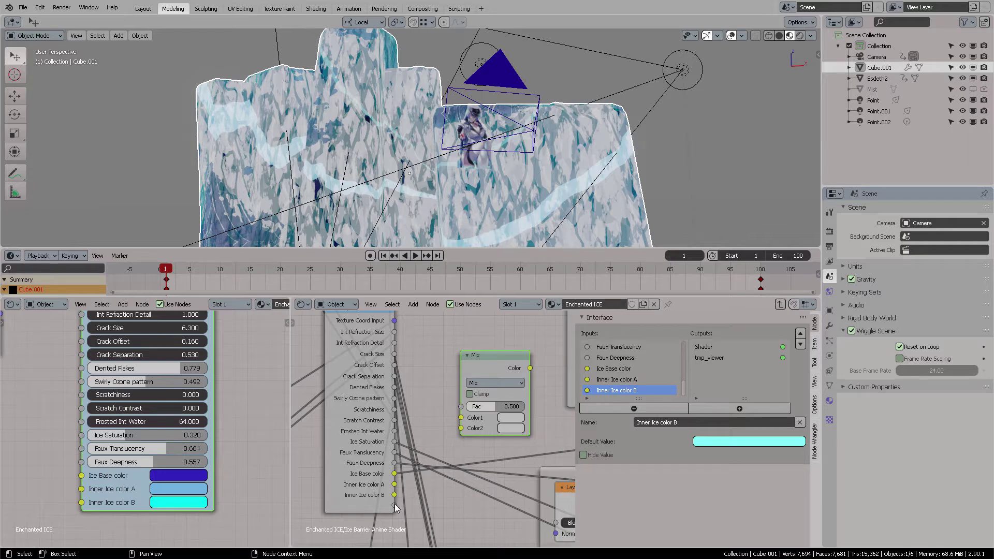
# Set the Mix node's Color1 to an olive yellow.
pyautogui.moveTo(365, 496); pyautogui.dragTo(363, 494)
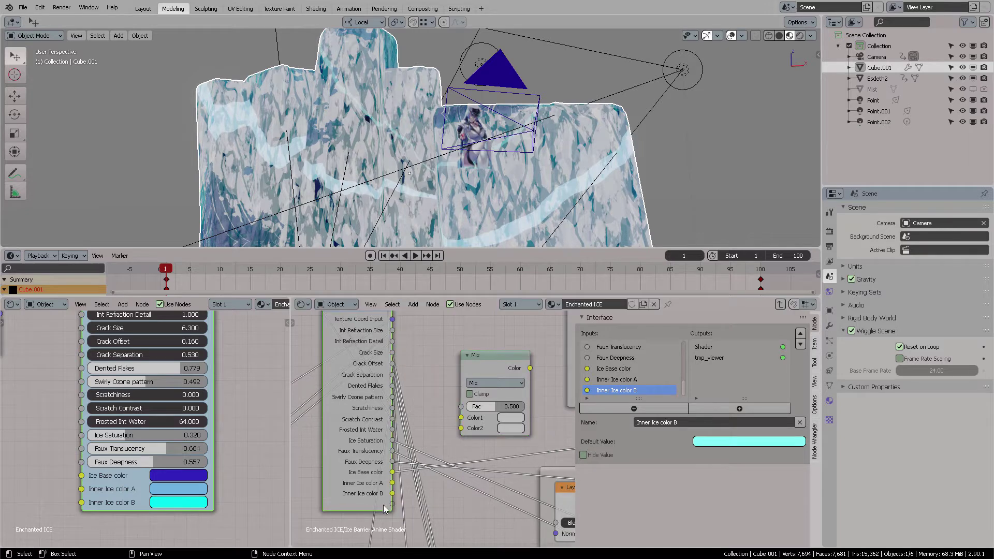
pyautogui.click(514, 418)
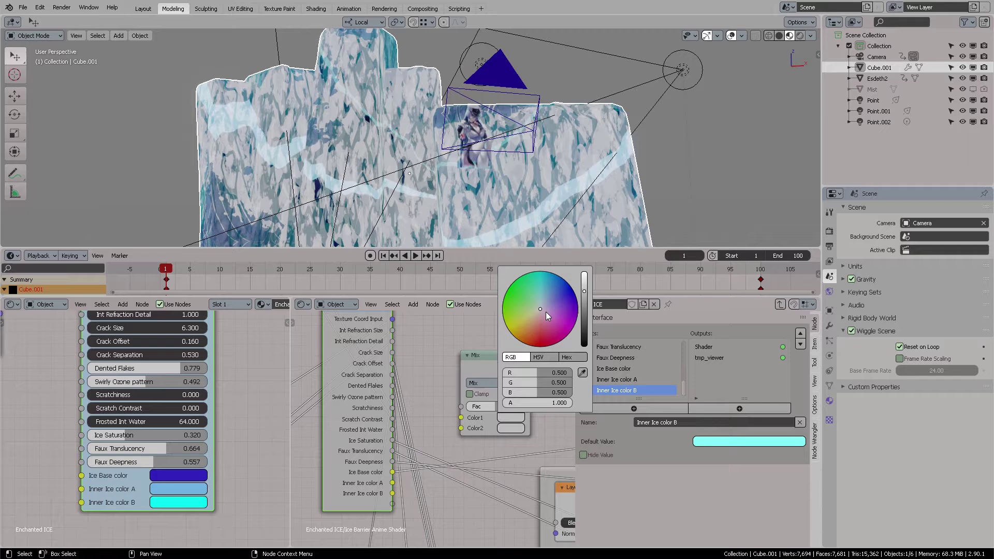
pyautogui.moveTo(547, 316); pyautogui.dragTo(530, 318)
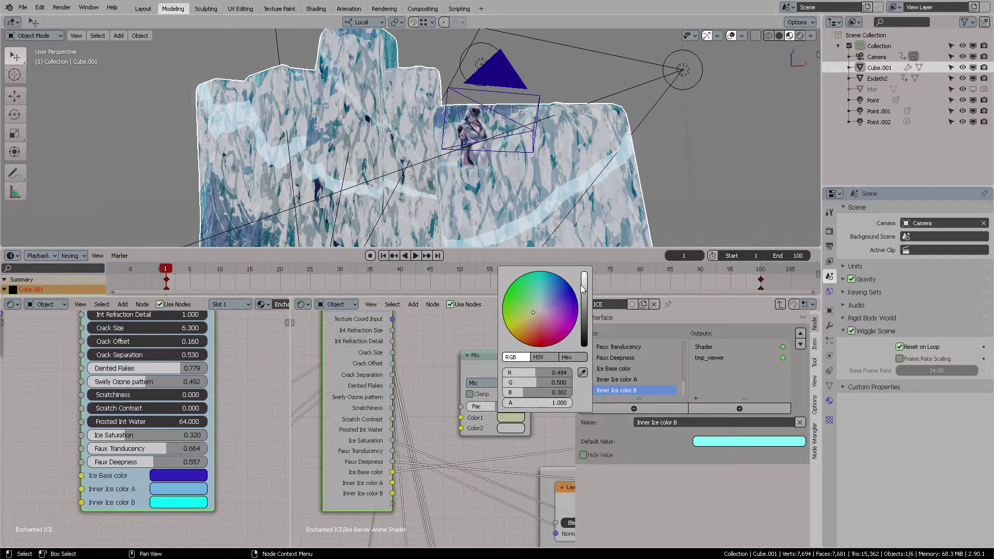
pyautogui.moveTo(582, 290)
pyautogui.mouseDown()
pyautogui.moveTo(583, 277)
pyautogui.moveTo(584, 294)
pyautogui.mouseUp()
pyautogui.moveTo(521, 324); pyautogui.dragTo(511, 325)
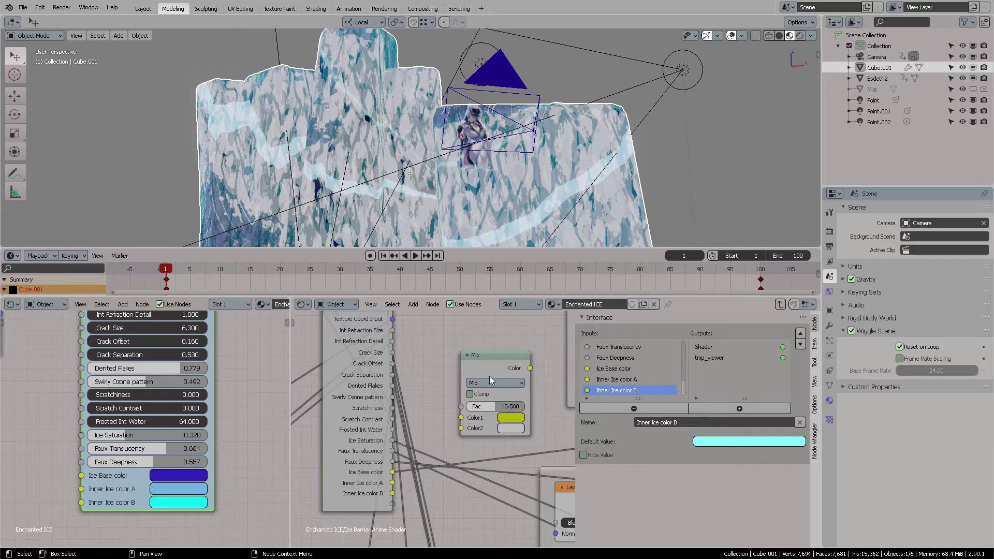
# Reposition the Mix node and connect its olive-yellow Color1 socket to the Group Input's empty socket.
pyautogui.moveTo(498, 366); pyautogui.dragTo(505, 358)
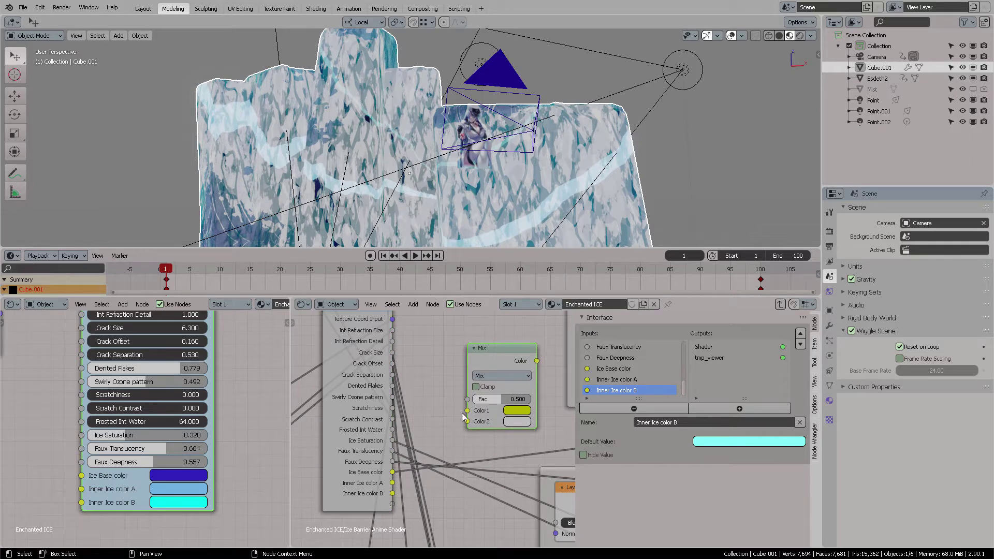
pyautogui.moveTo(462, 412); pyautogui.dragTo(456, 395)
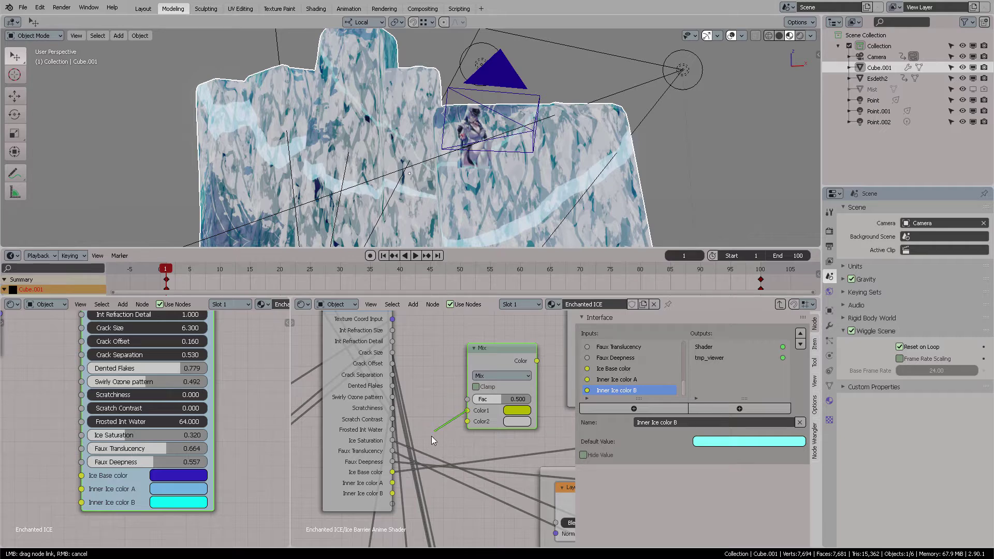
pyautogui.moveTo(415, 468); pyautogui.dragTo(393, 503)
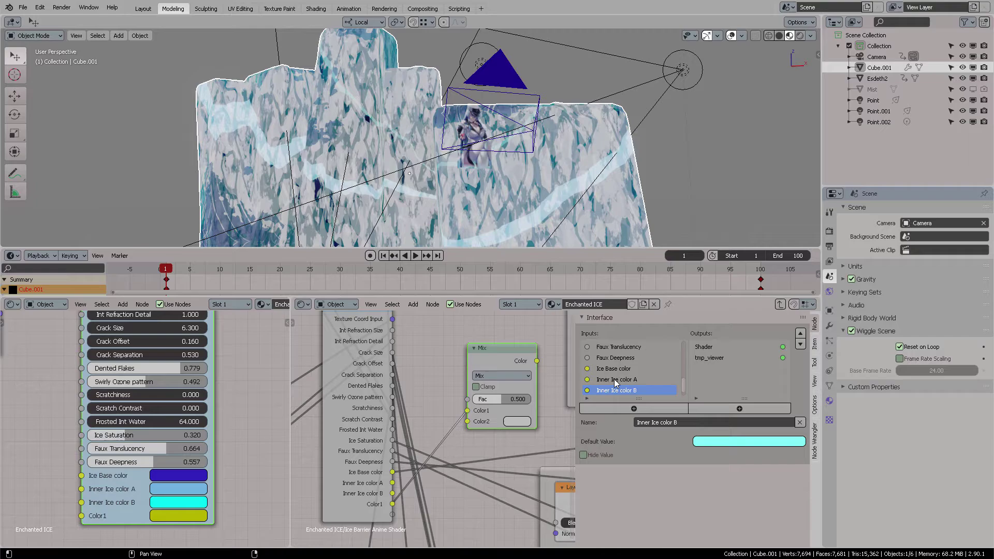
# Rename the new Color1 group input to "My awesome color", and remove it from the group interface.
pyautogui.scroll(-1, 628, 389)
pyautogui.click(619, 391)
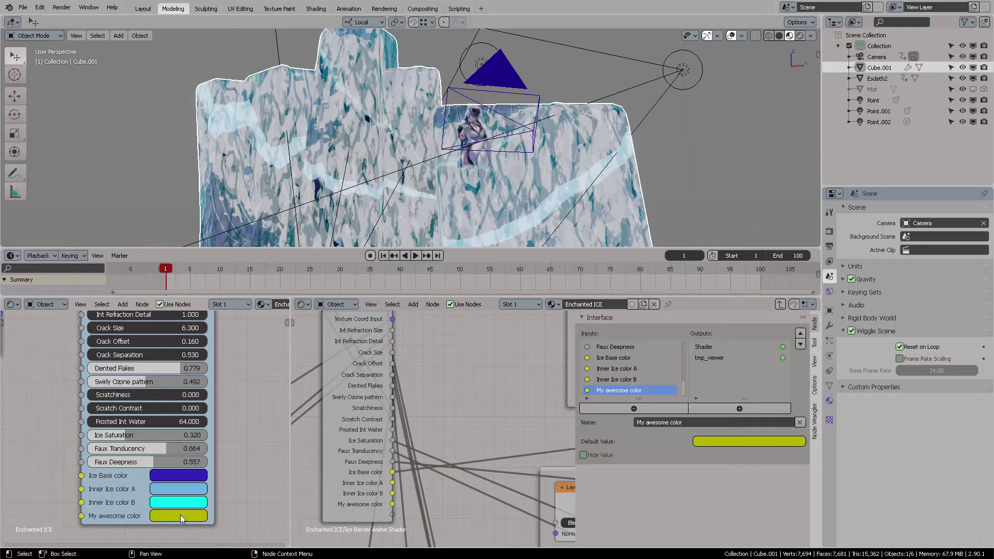
pyautogui.click(800, 422)
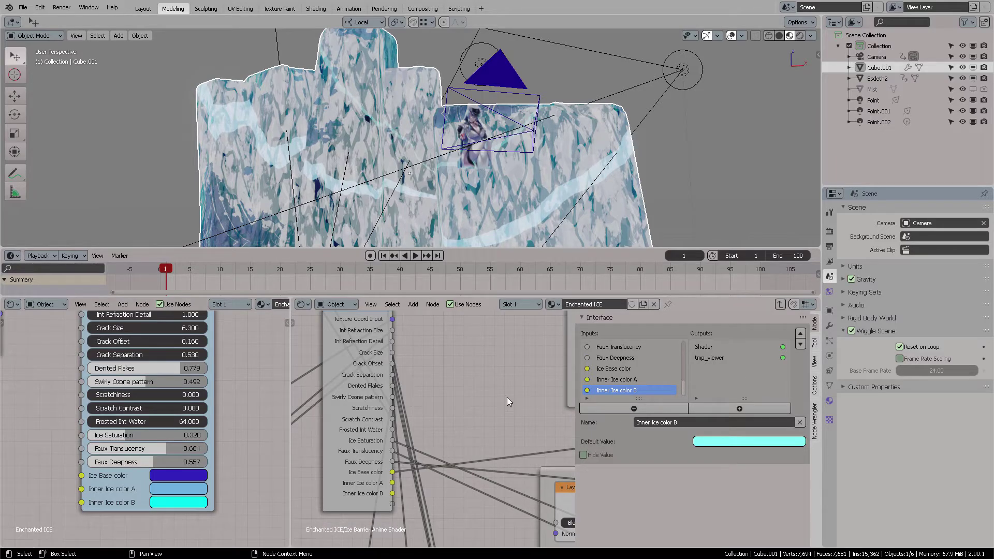
# Edit the first stop's colour on the "Overriden by Inner Ice col A+B" ramp in the ICE volume color (outter region) frame.
pyautogui.moveTo(507, 402); pyautogui.dragTo(430, 464, button='middle')
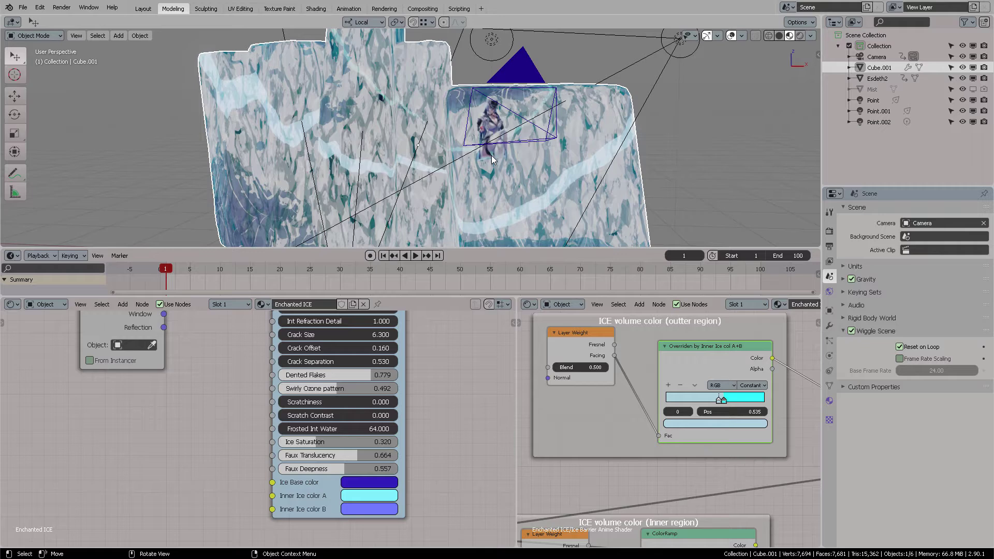
pyautogui.click(712, 425)
pyautogui.click(734, 366)
pyautogui.moveTo(703, 330)
pyautogui.mouseDown()
pyautogui.moveTo(697, 336)
pyautogui.moveTo(686, 309)
pyautogui.moveTo(734, 303)
pyautogui.moveTo(718, 316)
pyautogui.moveTo(735, 339)
pyautogui.moveTo(702, 298)
pyautogui.moveTo(718, 338)
pyautogui.moveTo(689, 325)
pyautogui.mouseUp()
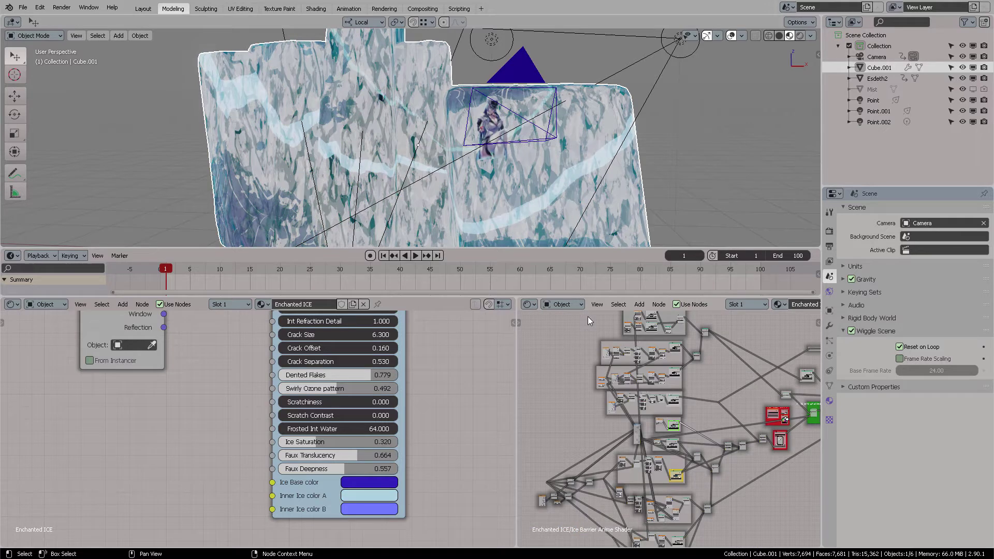
# Set the editor showing the ICE BARRIER group node to the Shader Editor.
pyautogui.click(533, 304)
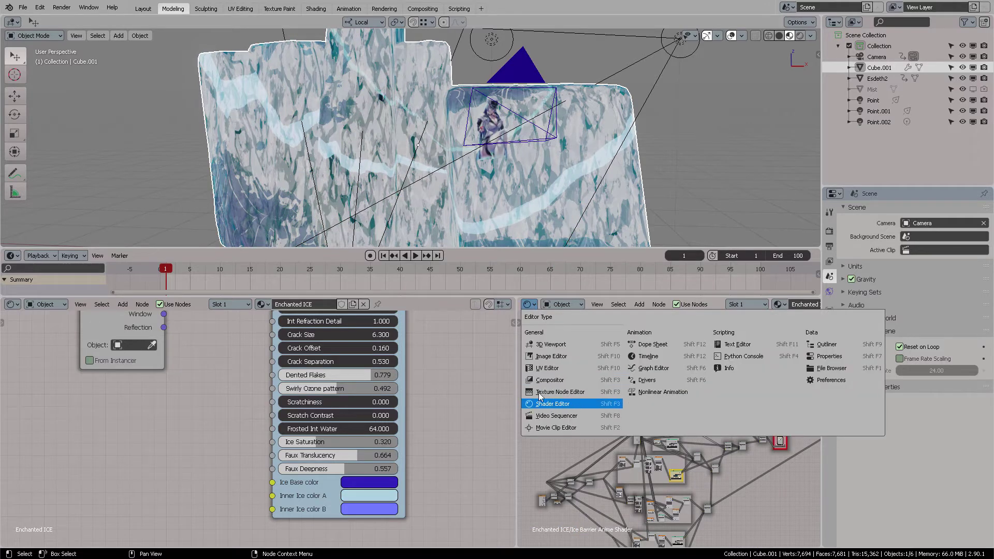
pyautogui.click(11, 305)
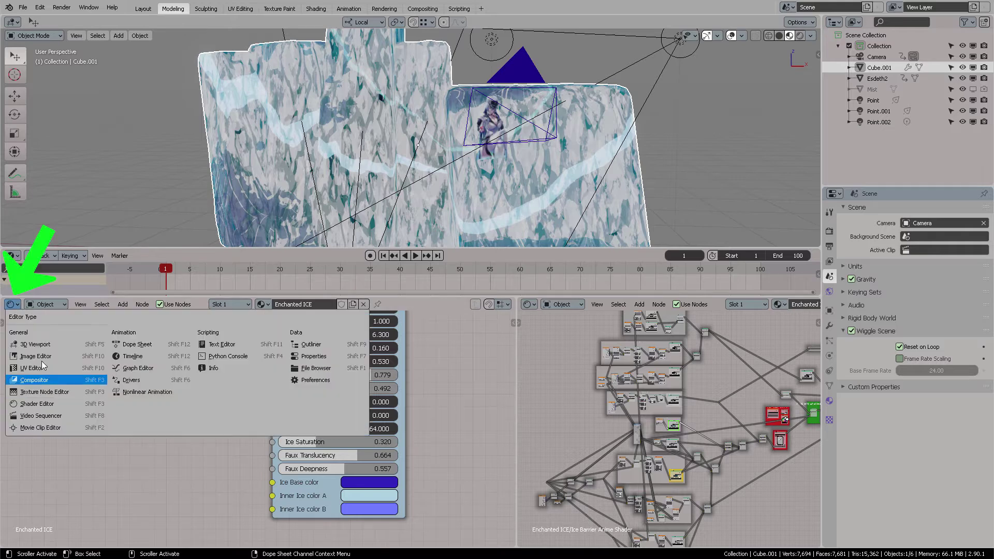
pyautogui.click(39, 404)
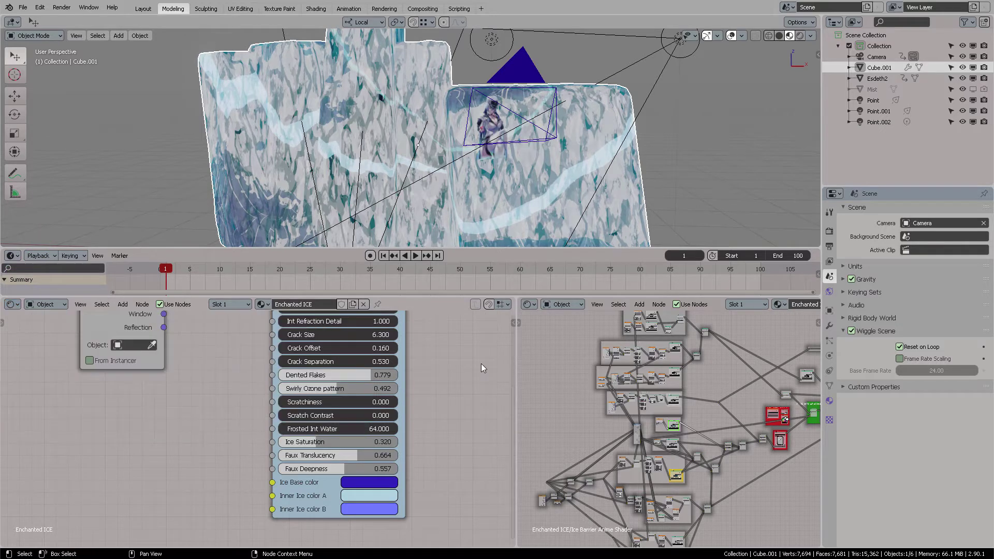
# Copy Inner Ice color A's red channel as a new driver and paste it onto the red channel of the outer-region ramp's first stop.
pyautogui.scroll(-5, 481, 363)
pyautogui.scroll(5, 676, 371)
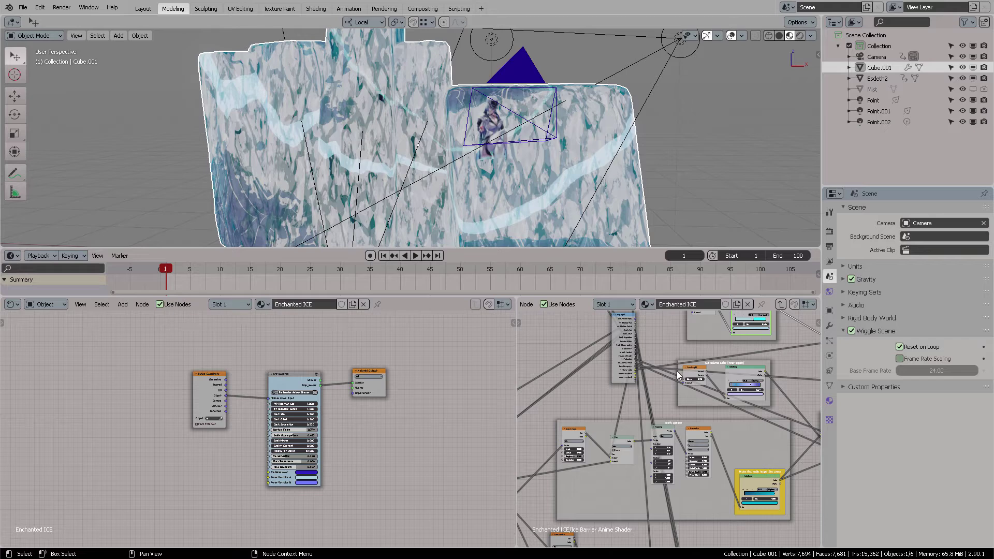
pyautogui.scroll(3, 676, 371)
pyautogui.scroll(4, 427, 412)
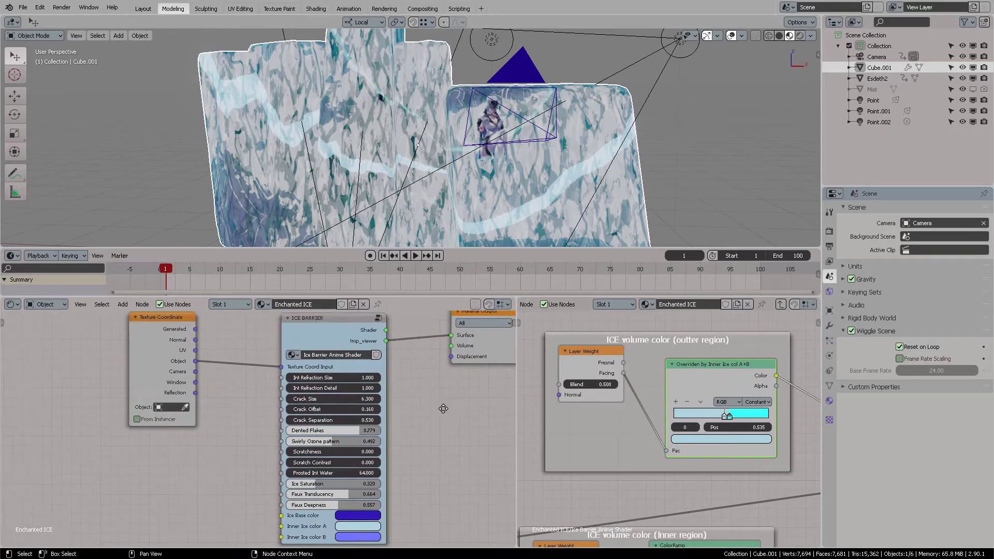
pyautogui.scroll(2, 379, 476)
pyautogui.click(379, 476)
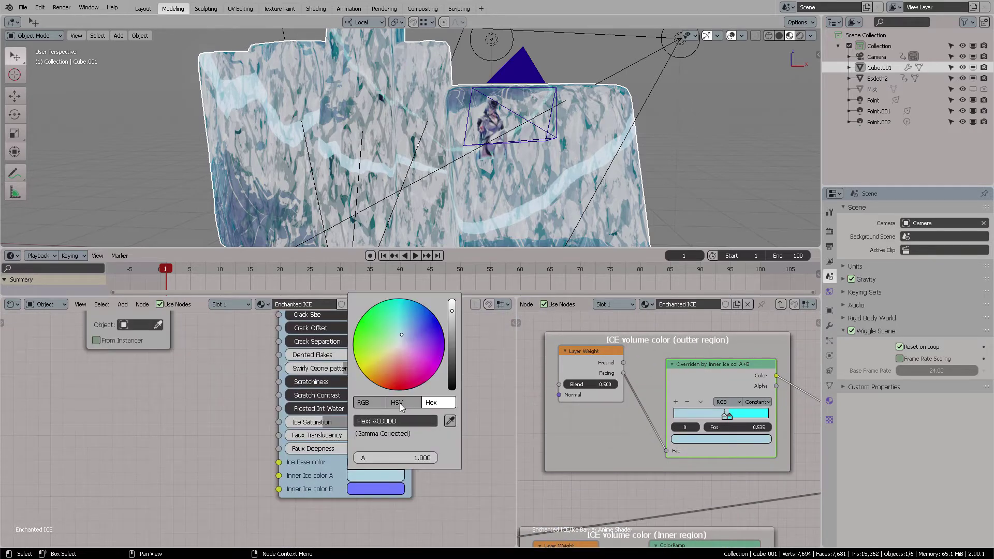
pyautogui.click(367, 402)
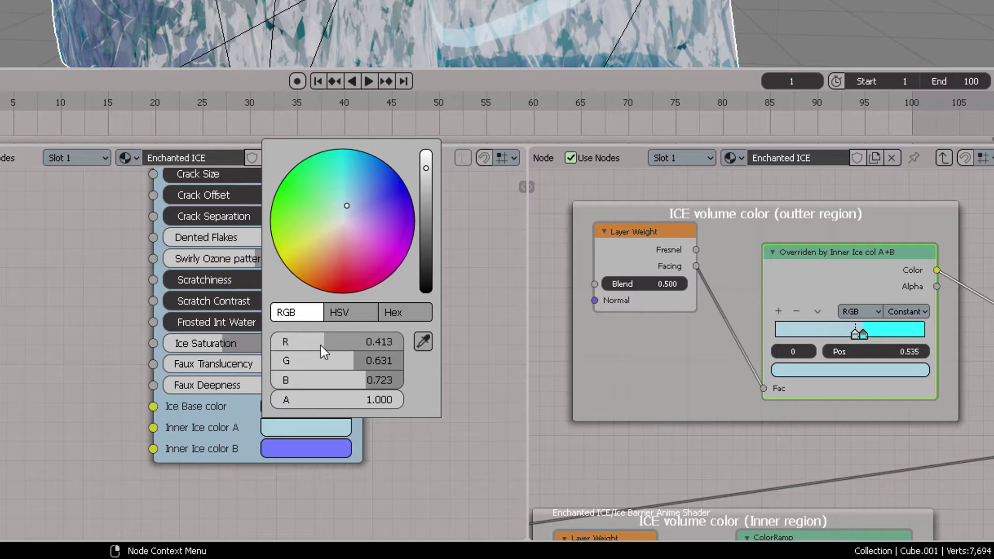
pyautogui.rightClick(322, 345)
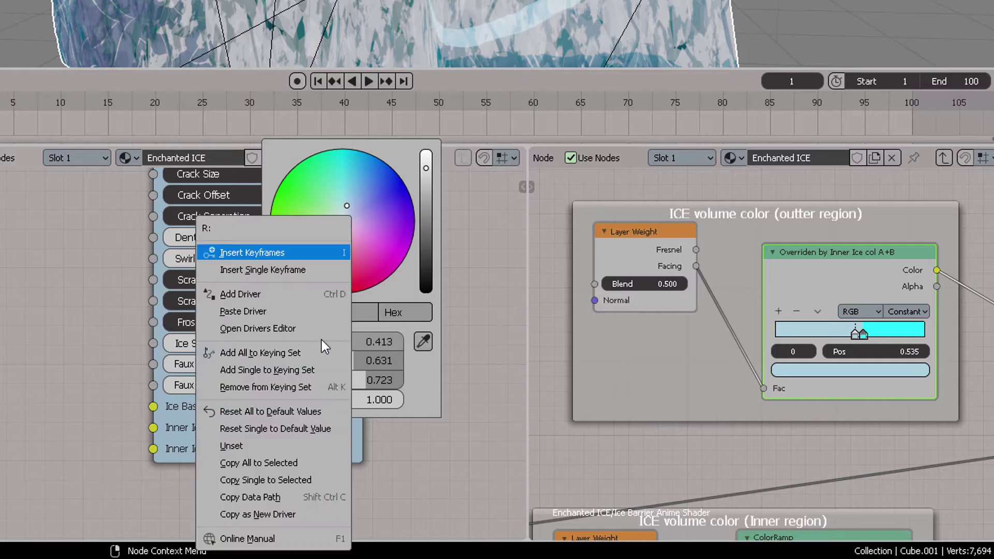
pyautogui.click(274, 514)
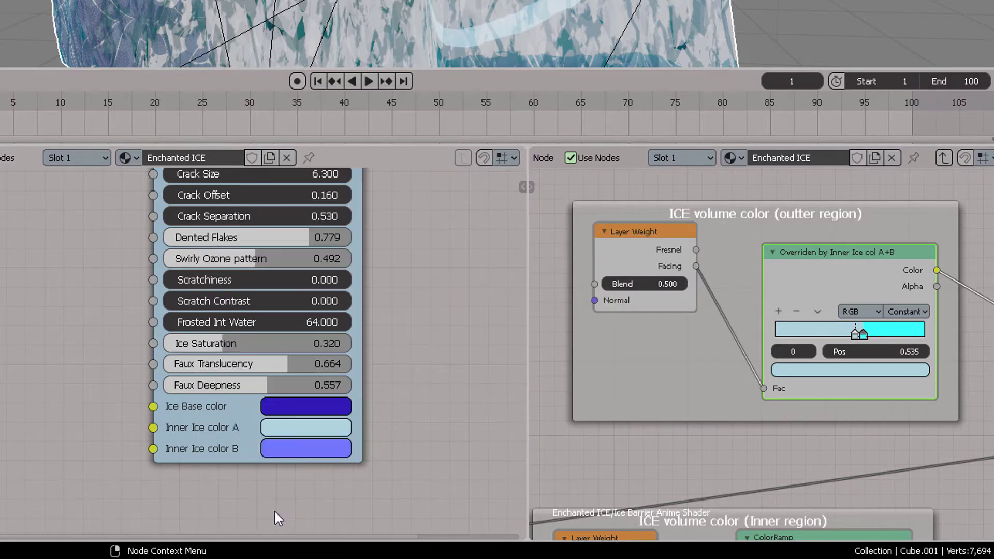
pyautogui.click(834, 368)
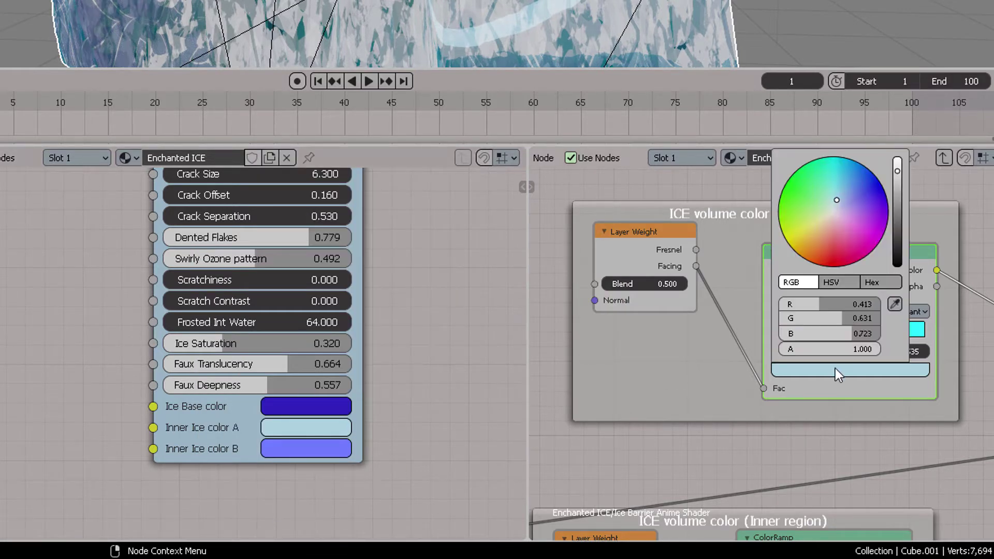
pyautogui.rightClick(820, 304)
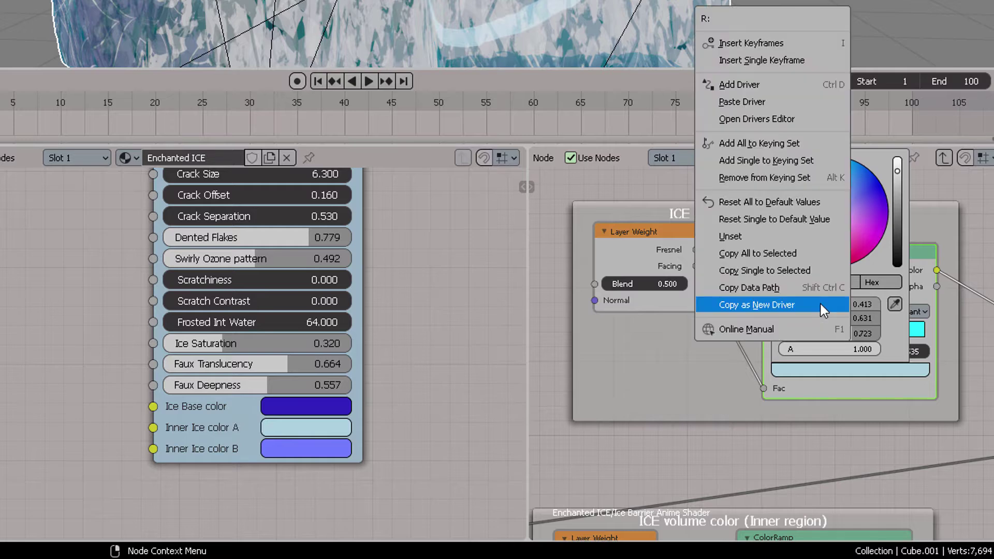
pyautogui.click(766, 101)
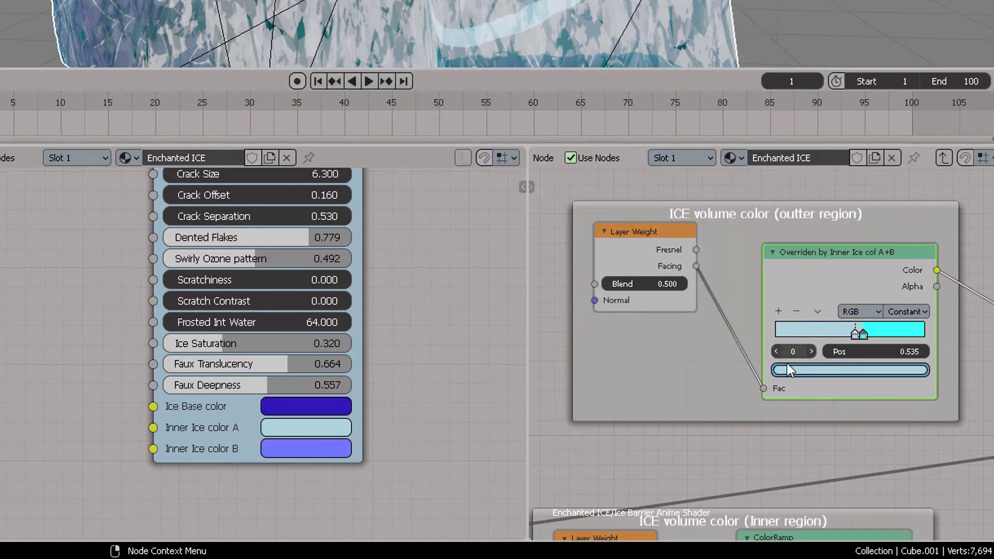
# Drive the green channel of the ramp's first stop with a driver copied from Inner Ice color A's green channel.
pyautogui.click(309, 430)
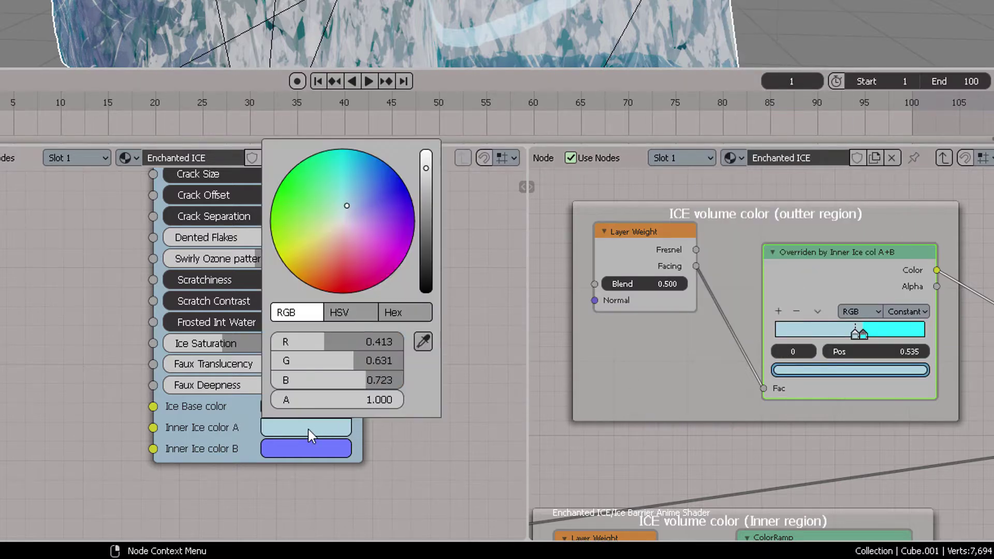
pyautogui.rightClick(318, 359)
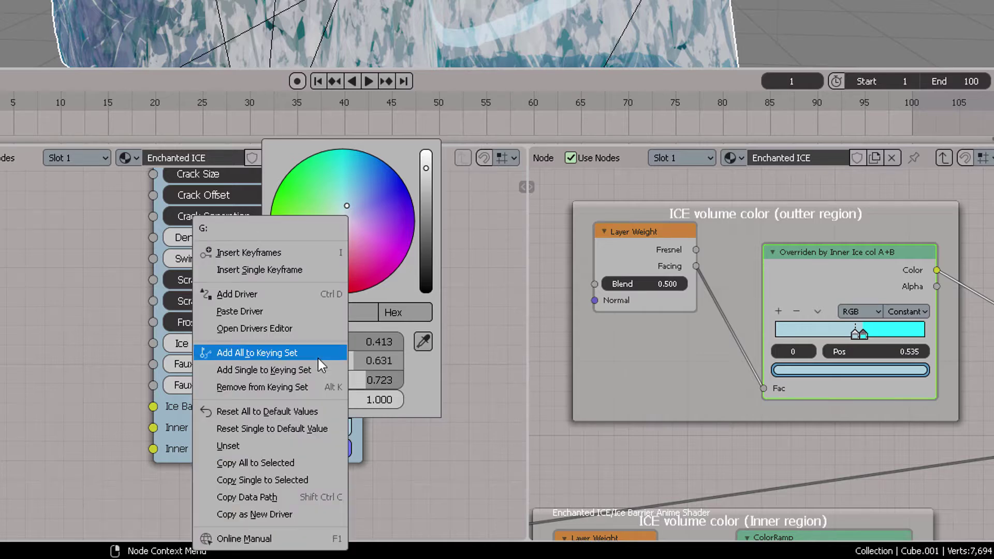
pyautogui.click(271, 513)
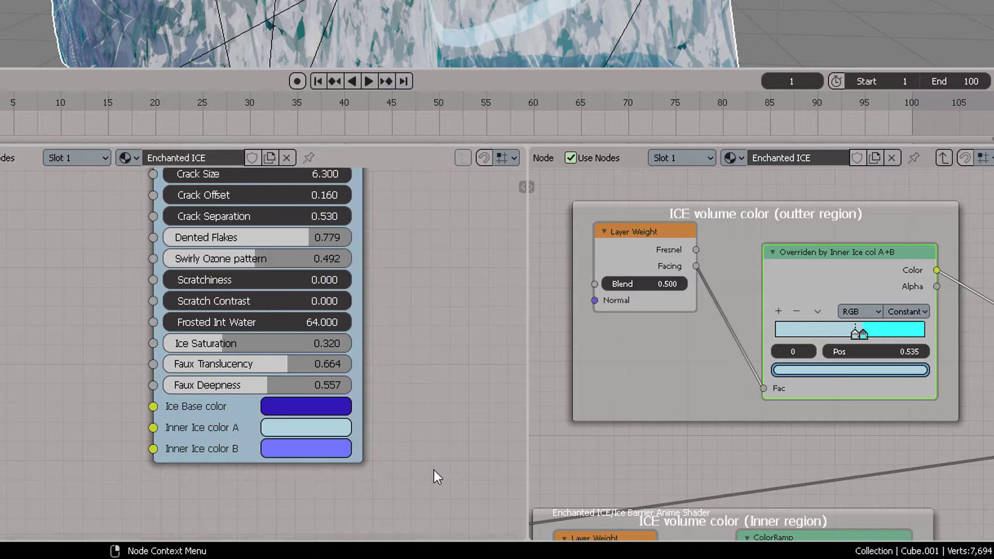
pyautogui.click(831, 371)
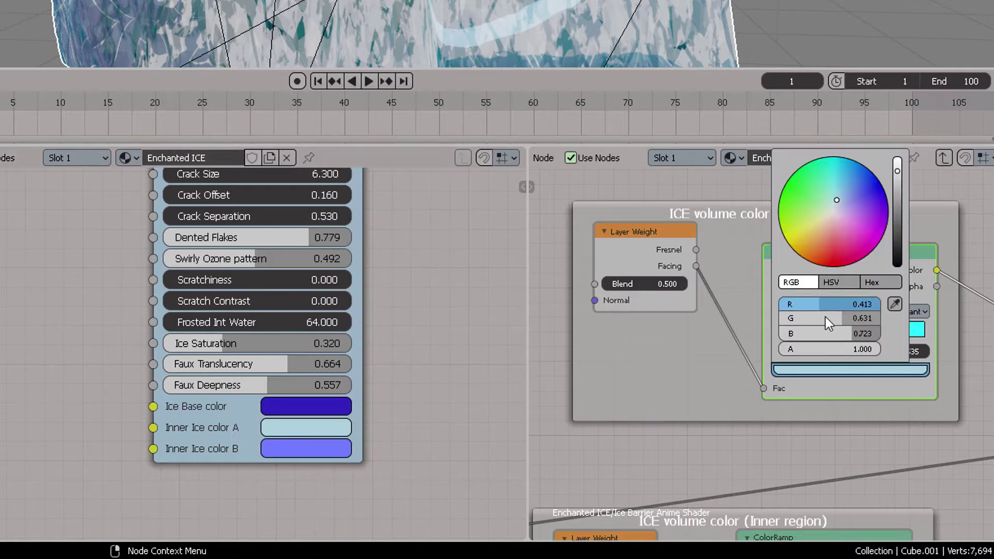
pyautogui.rightClick(825, 317)
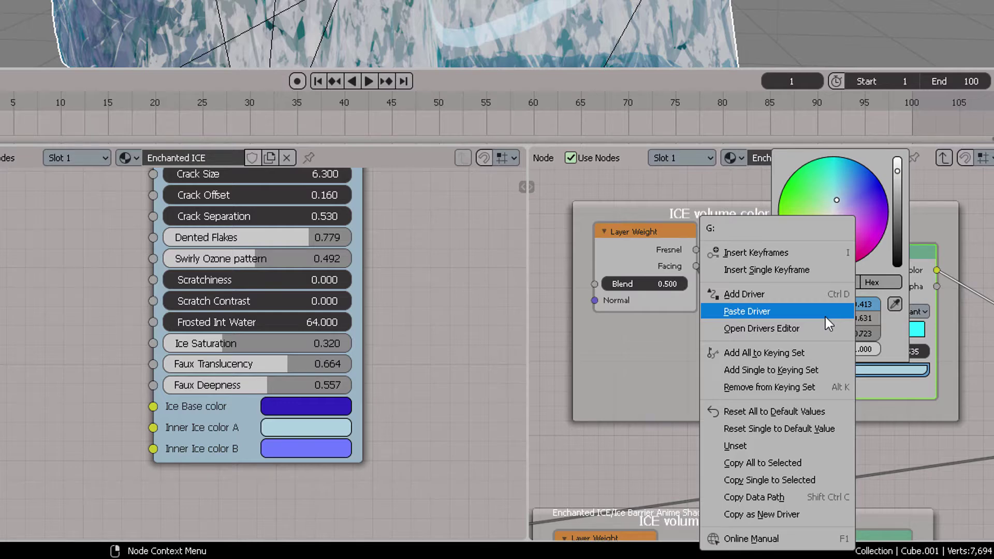
pyautogui.click(825, 317)
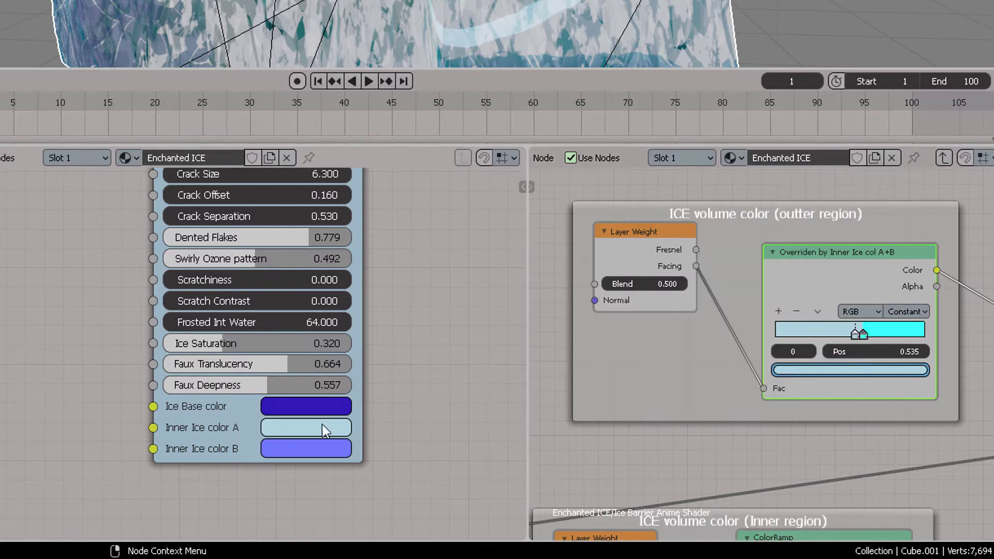
# Drive the blue channel of the ramp's first stop with a driver copied from Inner Ice color A's blue channel.
pyautogui.click(309, 434)
pyautogui.rightClick(335, 389)
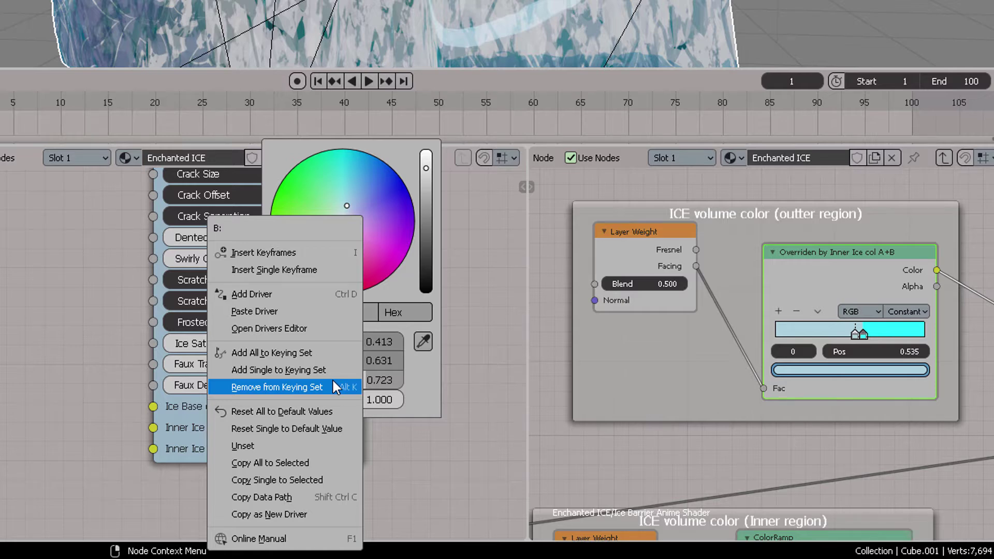
pyautogui.press('Escape')
pyautogui.click(825, 371)
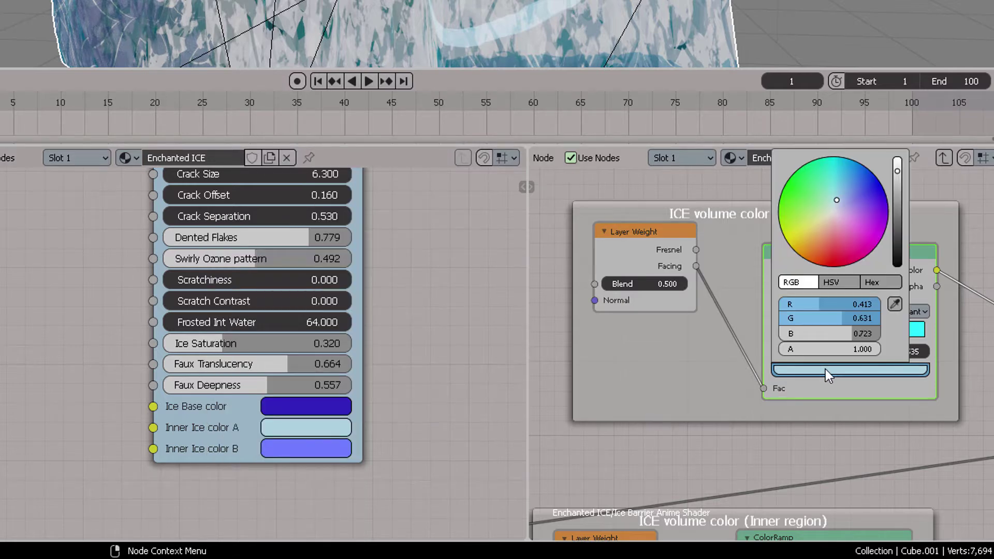
pyautogui.rightClick(824, 334)
pyautogui.press('Escape')
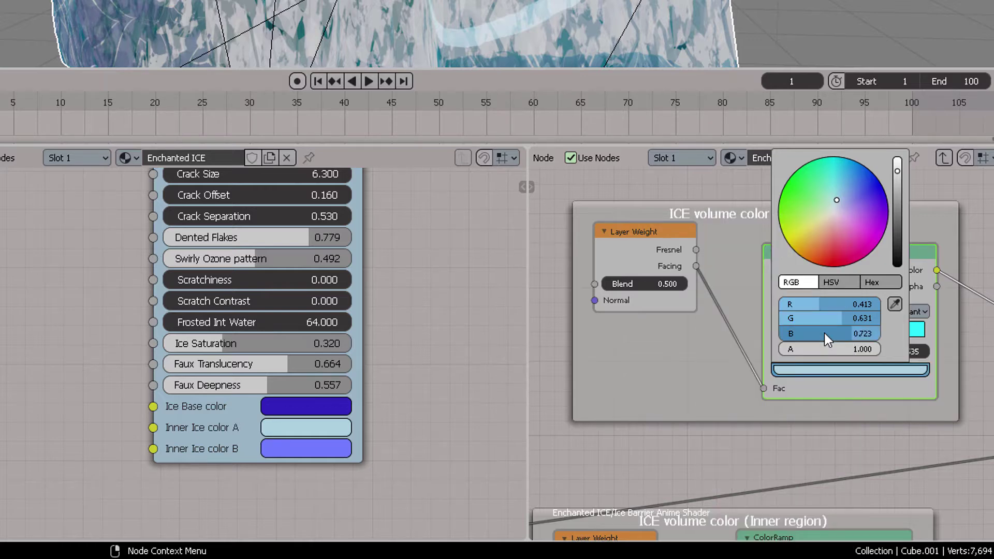
# Copy Inner Ice color A's alpha channel as a new driver and paste it onto the first ramp stop's alpha.
pyautogui.click(325, 428)
pyautogui.rightClick(335, 400)
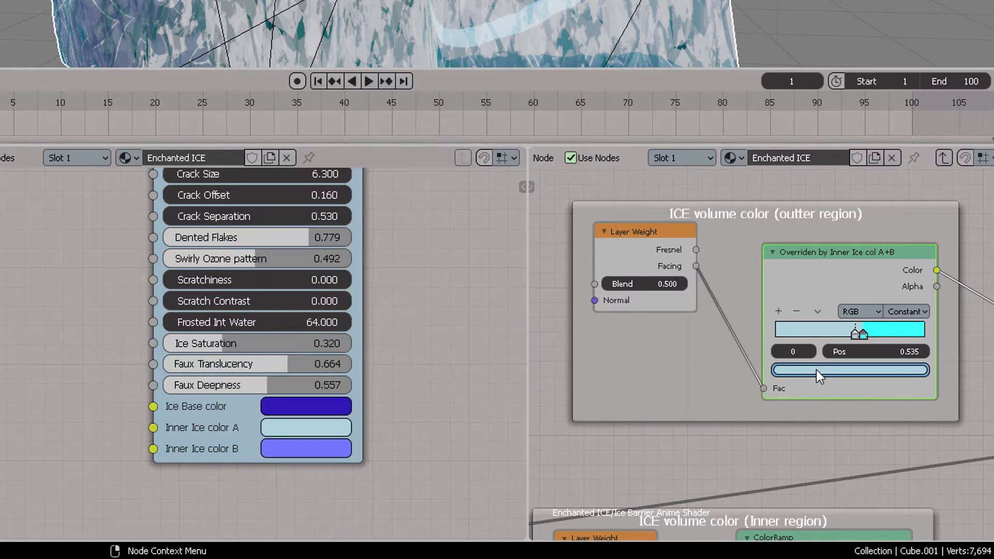
pyautogui.click(815, 370)
pyautogui.rightClick(826, 348)
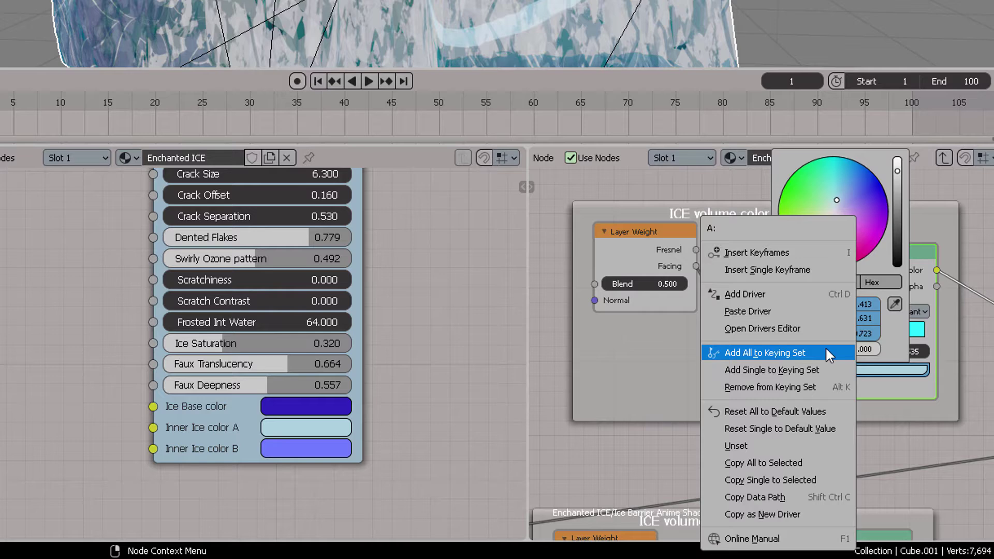
pyautogui.press('Escape')
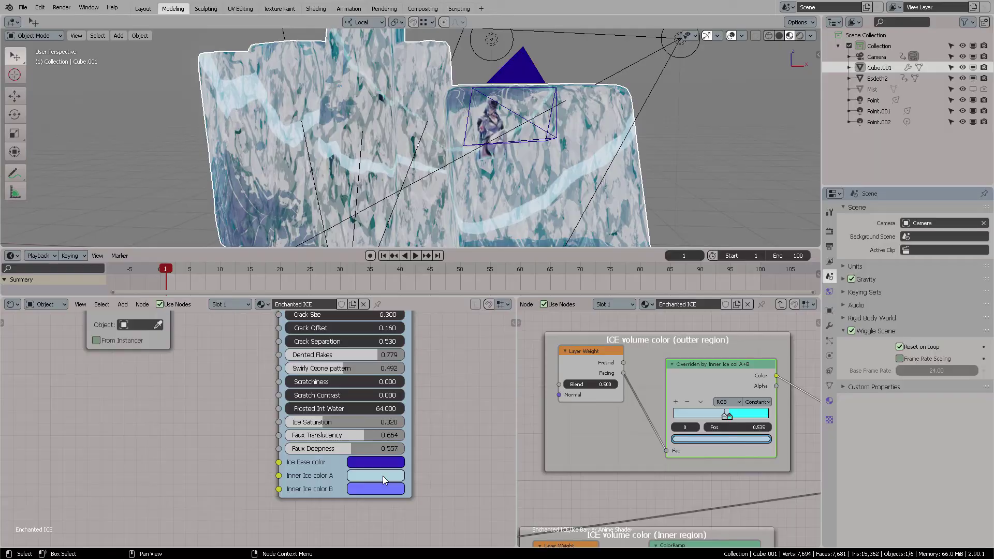
# Shift Inner Ice color A to a pale cyan, and set Inner Ice color B to the bright cyan of the ramp's second stop.
pyautogui.click(319, 427)
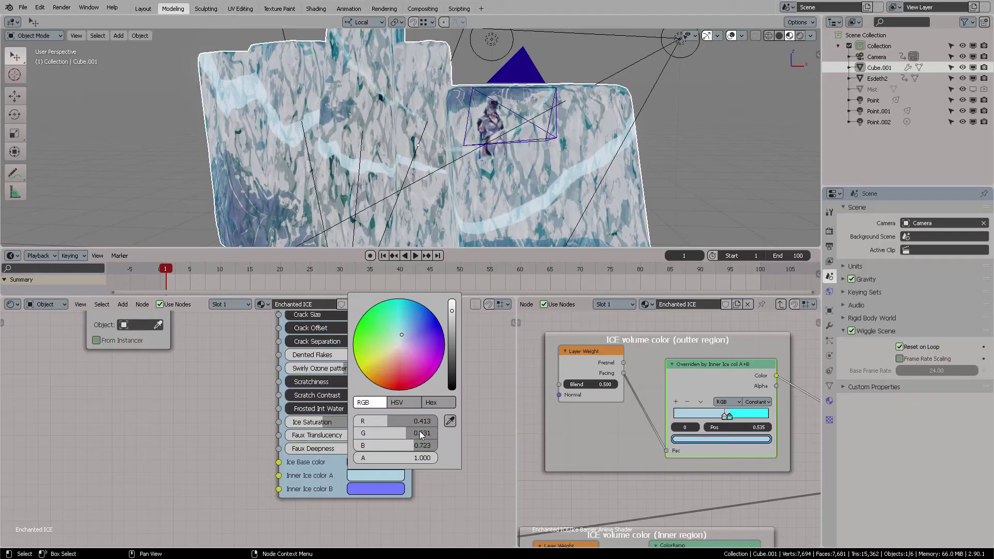
pyautogui.moveTo(405, 334)
pyautogui.mouseDown()
pyautogui.moveTo(407, 369)
pyautogui.moveTo(370, 331)
pyautogui.moveTo(417, 322)
pyautogui.moveTo(381, 366)
pyautogui.moveTo(420, 335)
pyautogui.moveTo(390, 341)
pyautogui.moveTo(425, 358)
pyautogui.moveTo(392, 346)
pyautogui.moveTo(401, 337)
pyautogui.moveTo(386, 362)
pyautogui.moveTo(409, 342)
pyautogui.moveTo(393, 357)
pyautogui.moveTo(407, 345)
pyautogui.moveTo(397, 334)
pyautogui.mouseUp()
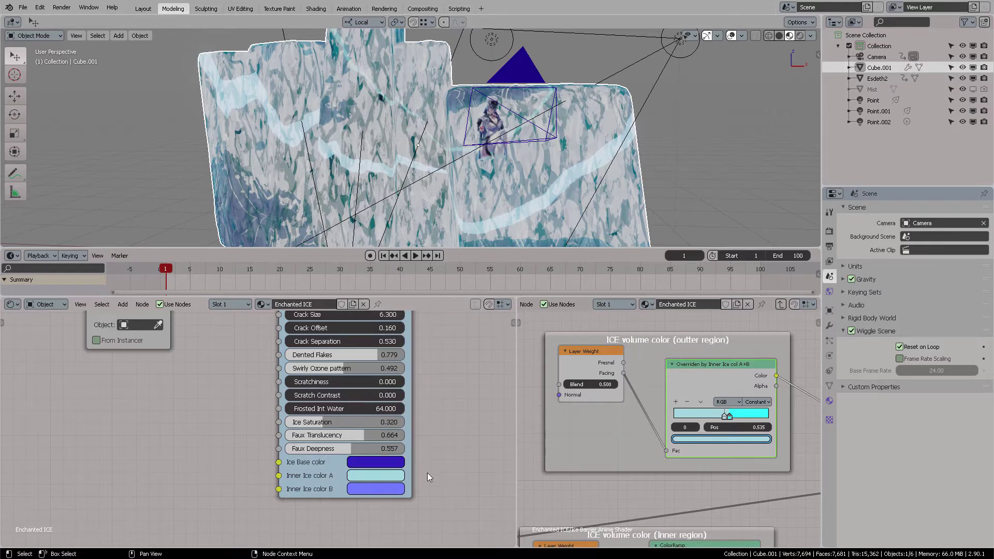
pyautogui.click(729, 415)
pyautogui.click(721, 439)
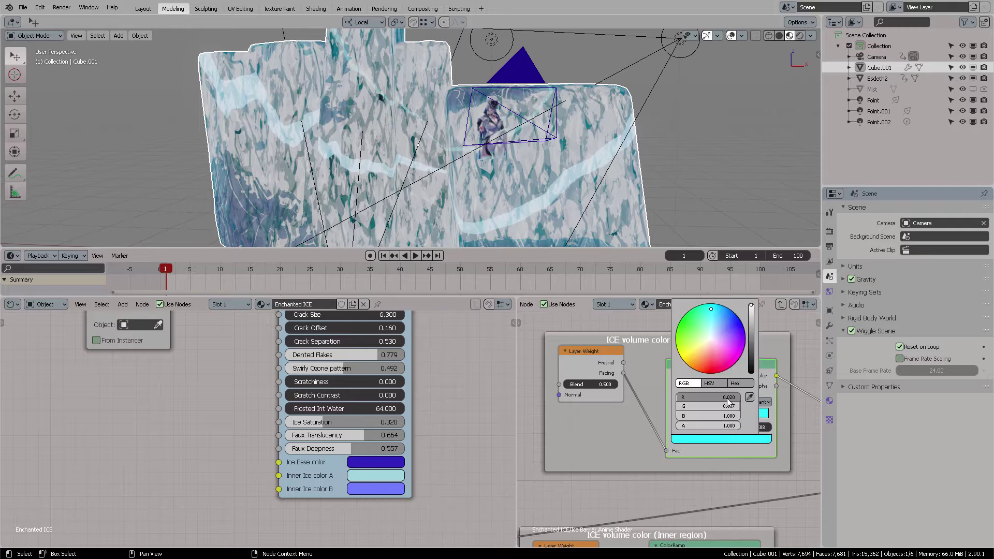
pyautogui.click(375, 489)
pyautogui.click(411, 431)
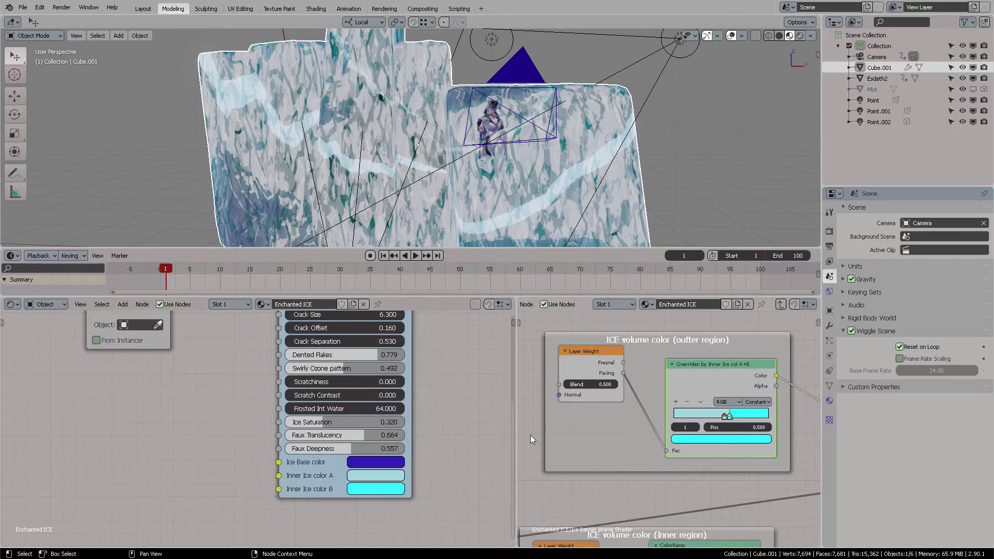
# Copy Inner Ice color B's red channel as a new driver and paste it onto the red channel of the ramp's second stop.
pyautogui.click(386, 487)
pyautogui.click(371, 415)
pyautogui.rightClick(379, 431)
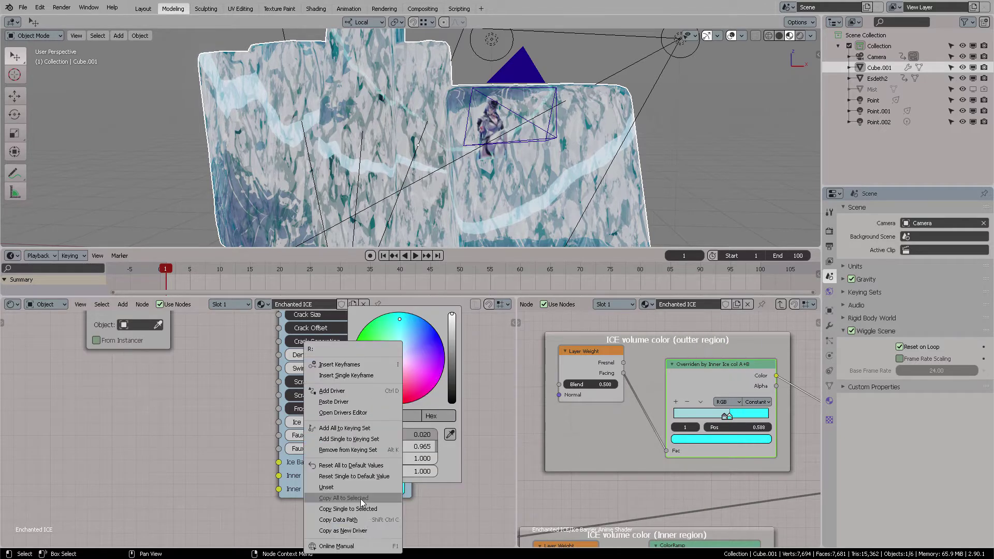
pyautogui.click(359, 530)
pyautogui.click(735, 439)
pyautogui.rightClick(722, 398)
pyautogui.click(703, 269)
# Drive the green channel of the ramp's second stop with a driver copied from Inner Ice color B's green channel.
pyautogui.click(382, 489)
pyautogui.rightClick(383, 444)
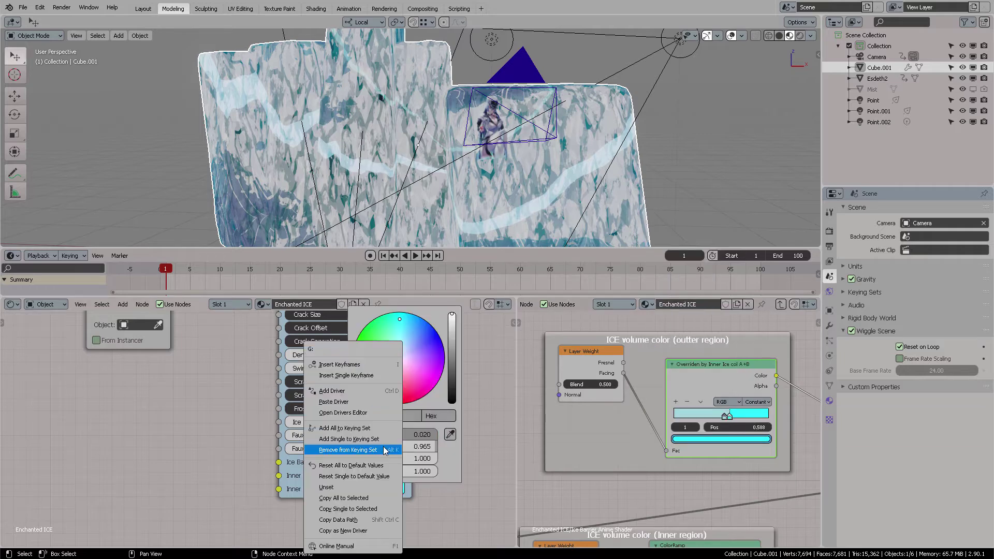
pyautogui.click(365, 530)
pyautogui.click(716, 439)
pyautogui.rightClick(707, 405)
pyautogui.click(707, 403)
# Drive the blue channel of the ramp's second stop with a driver copied from Inner Ice color B's blue channel.
pyautogui.click(375, 490)
pyautogui.rightClick(392, 457)
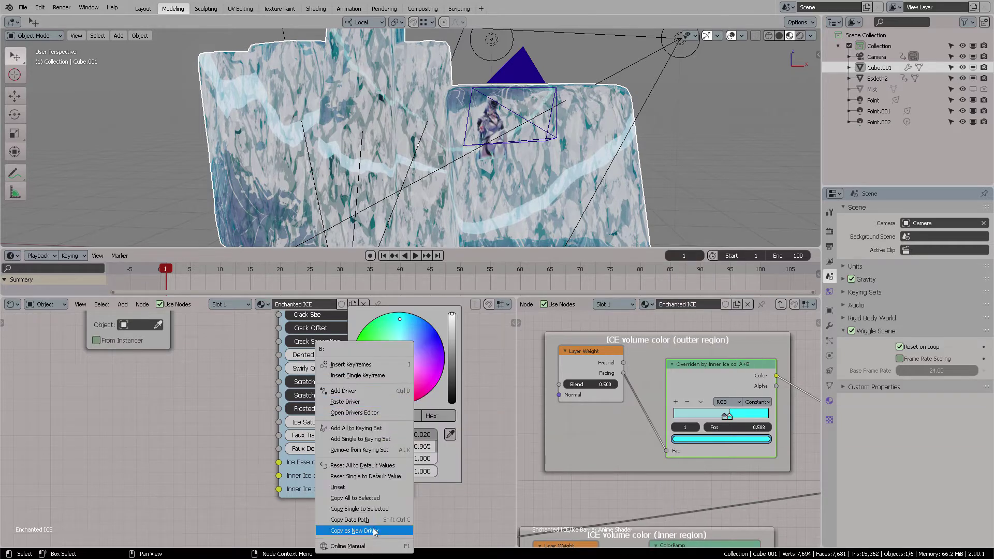
pyautogui.click(371, 532)
pyautogui.click(705, 438)
pyautogui.rightClick(718, 415)
pyautogui.click(709, 286)
# Copy Inner Ice color B's alpha channel as a new driver and paste it onto the second ramp stop's alpha.
pyautogui.click(388, 490)
pyautogui.rightClick(376, 470)
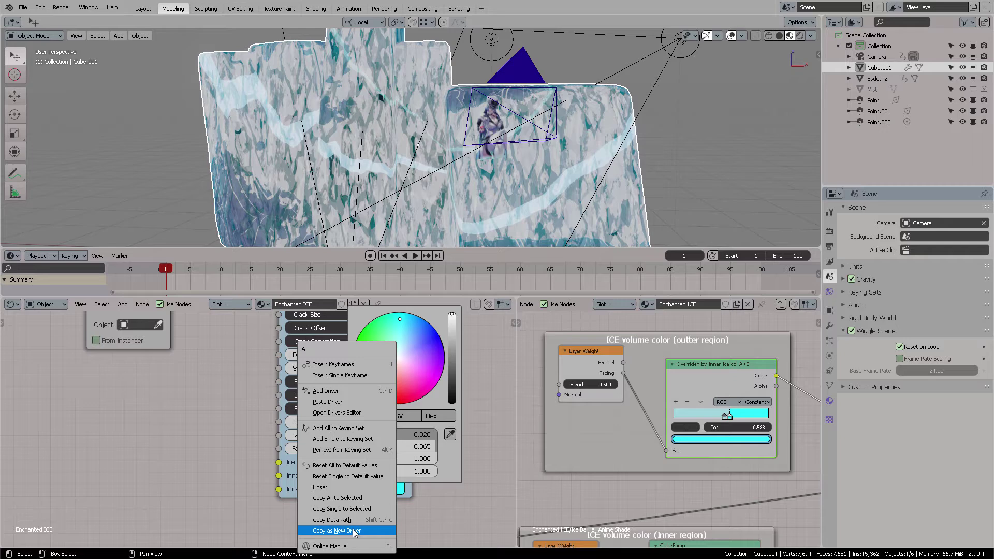
pyautogui.click(355, 531)
pyautogui.click(703, 439)
pyautogui.rightClick(701, 425)
pyautogui.click(699, 295)
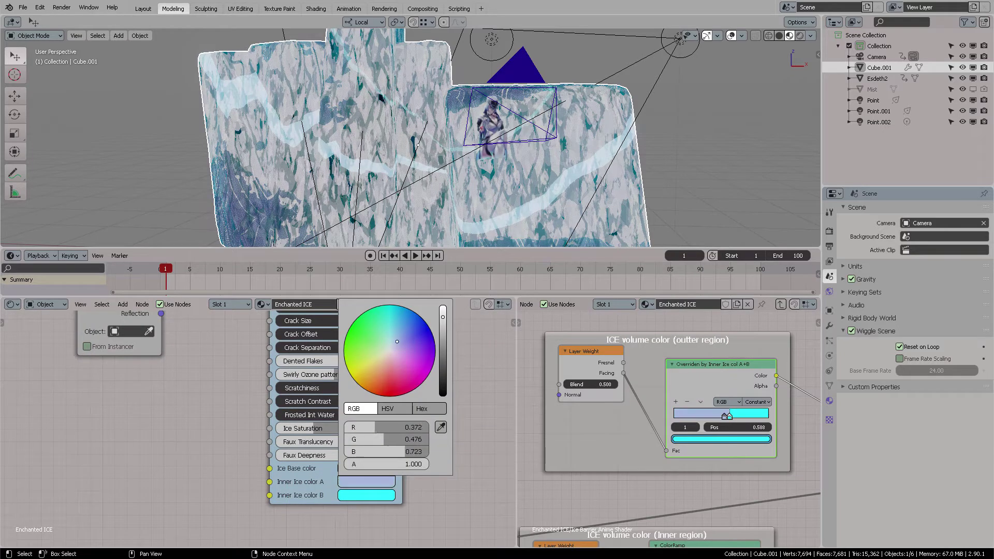
# Test the driven ramp with different Inner Ice colours, finishing with light blue for color A and cyan (R 0.000, G 1.000, B 0.870) for color B.
pyautogui.moveTo(398, 343); pyautogui.dragTo(424, 337)
pyautogui.click(379, 494)
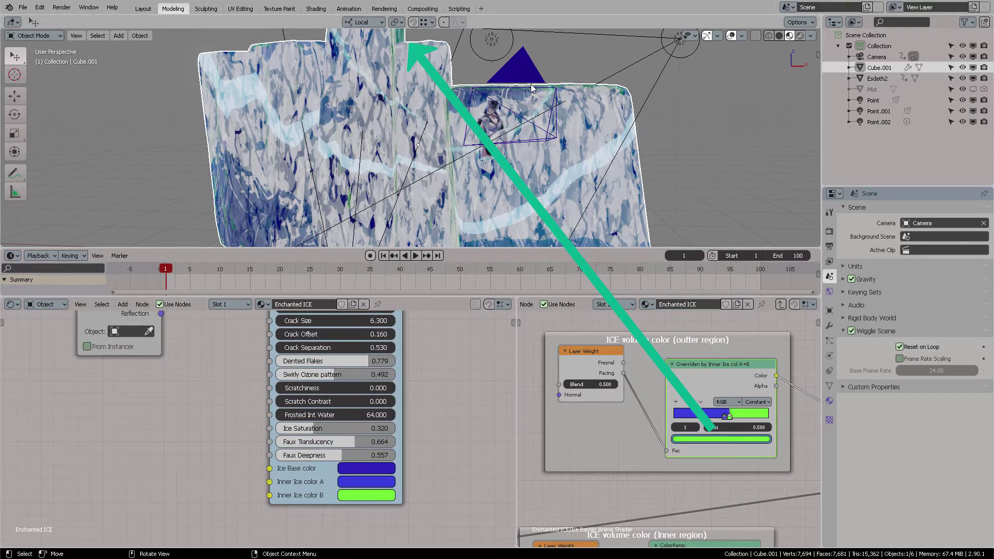
pyautogui.click(373, 483)
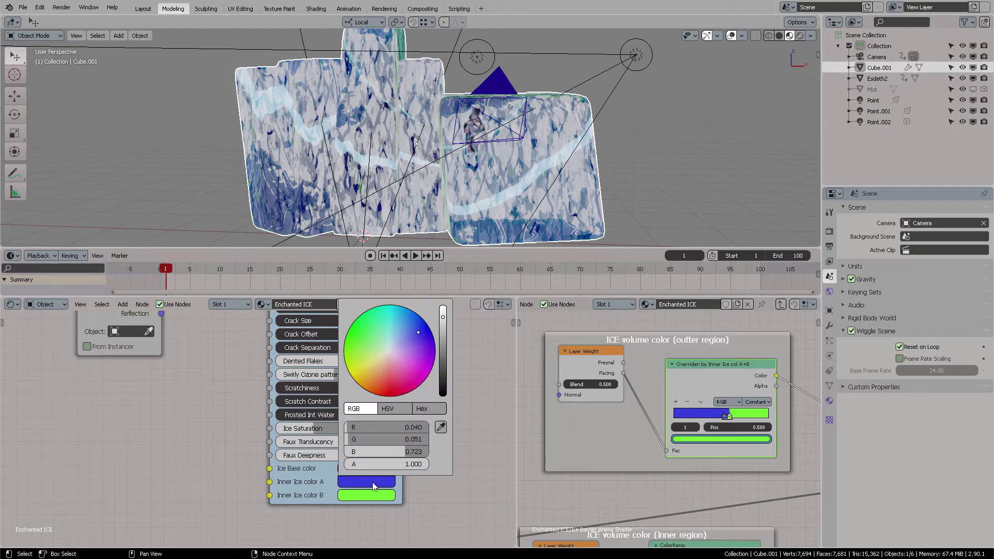
pyautogui.moveTo(400, 343); pyautogui.dragTo(387, 325)
pyautogui.click(379, 495)
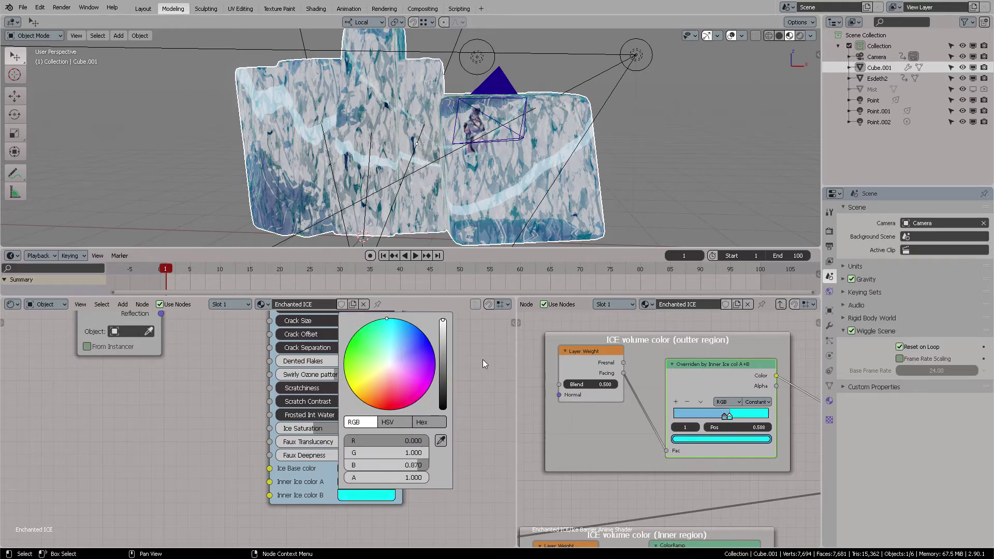
pyautogui.moveTo(500, 149); pyautogui.dragTo(466, 153, button='middle')
pyautogui.scroll(2, 483, 152)
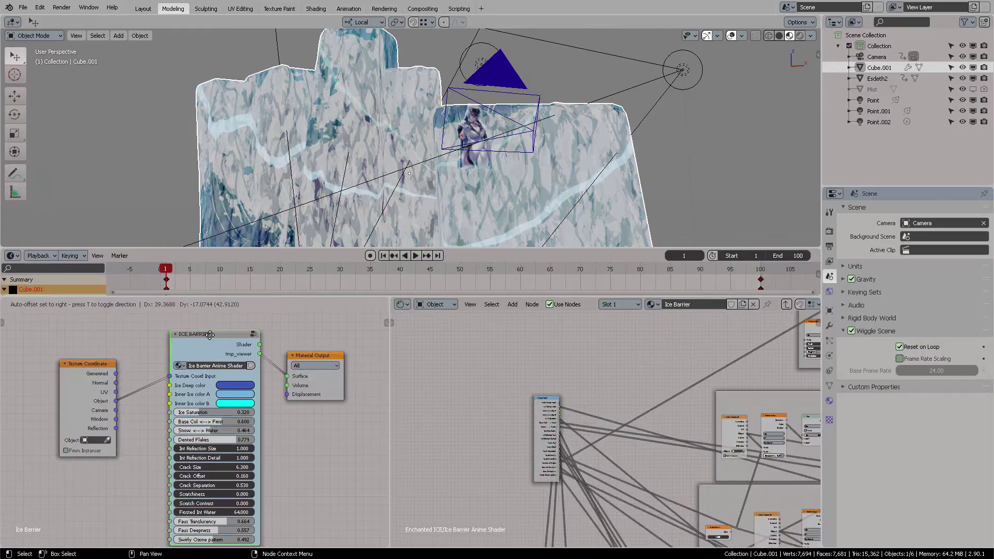
# Maximize the Ice Barrier group's node editor and move the group's input node down and left, away from the node frames.
pyautogui.moveTo(628, 405); pyautogui.dragTo(610, 419, button='middle')
pyautogui.scroll(-8, 609, 419)
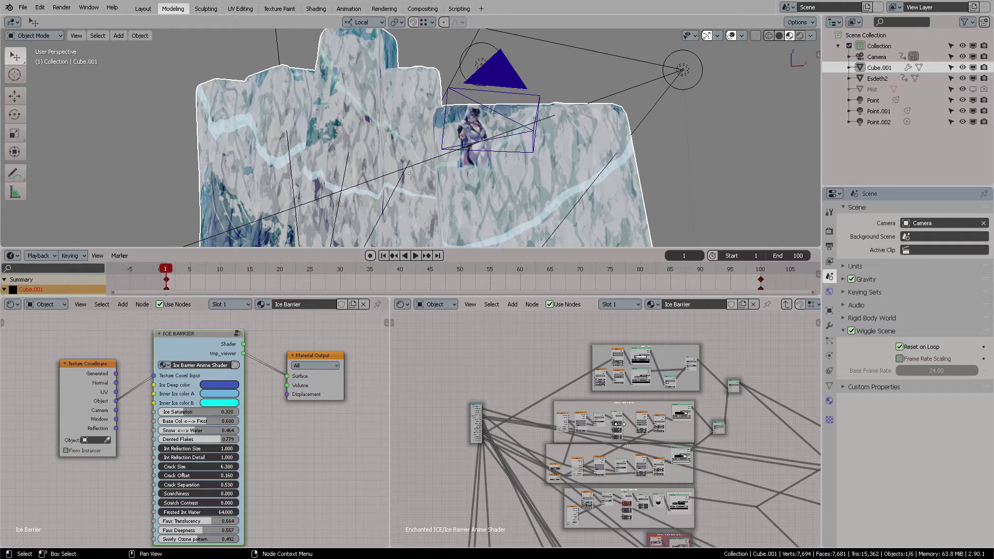
pyautogui.moveTo(712, 425); pyautogui.dragTo(632, 406, button='middle')
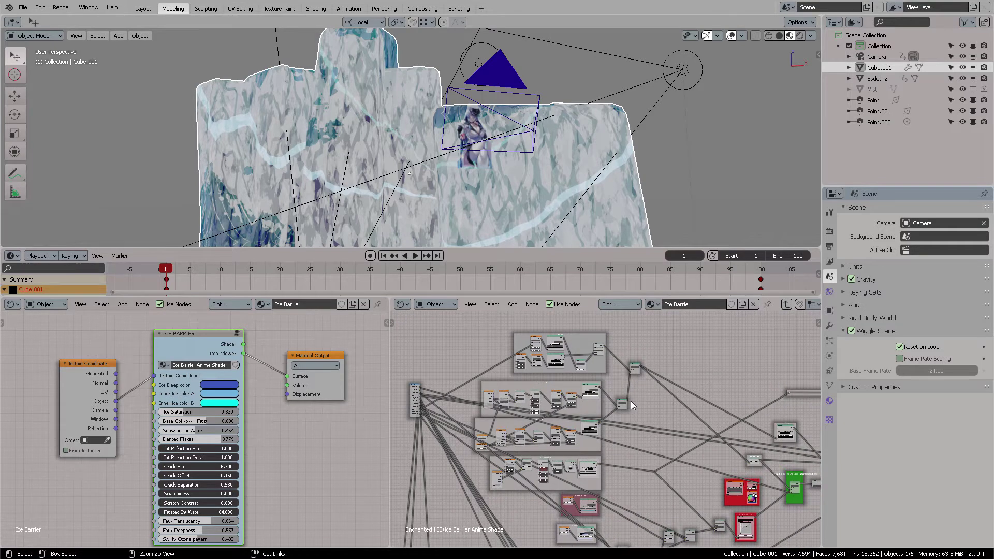
pyautogui.hotkey('ctrl', 'space')
pyautogui.scroll(4, 515, 229)
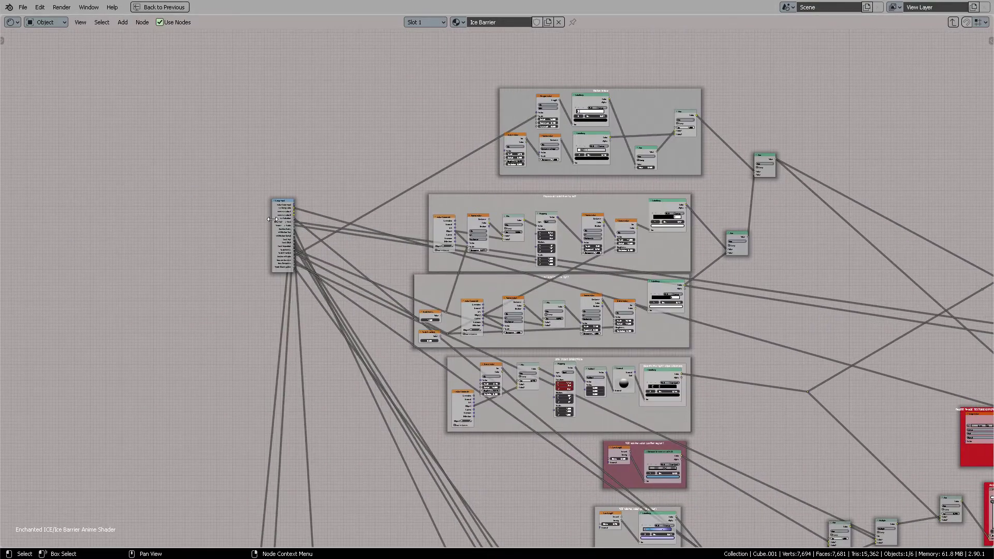
pyautogui.moveTo(280, 222); pyautogui.dragTo(261, 317)
pyautogui.scroll(-3, 441, 359)
pyautogui.moveTo(402, 299); pyautogui.dragTo(427, 216, button='middle')
pyautogui.press('g')
pyautogui.click(200, 416)
# Examine the group's node frames, including the Swirly pattern, the dry snow ramp and the inner and outer ICE volume color regions.
pyautogui.scroll(-3, 481, 453)
pyautogui.moveTo(482, 453); pyautogui.dragTo(379, 320, button='middle')
pyautogui.scroll(7, 346, 398)
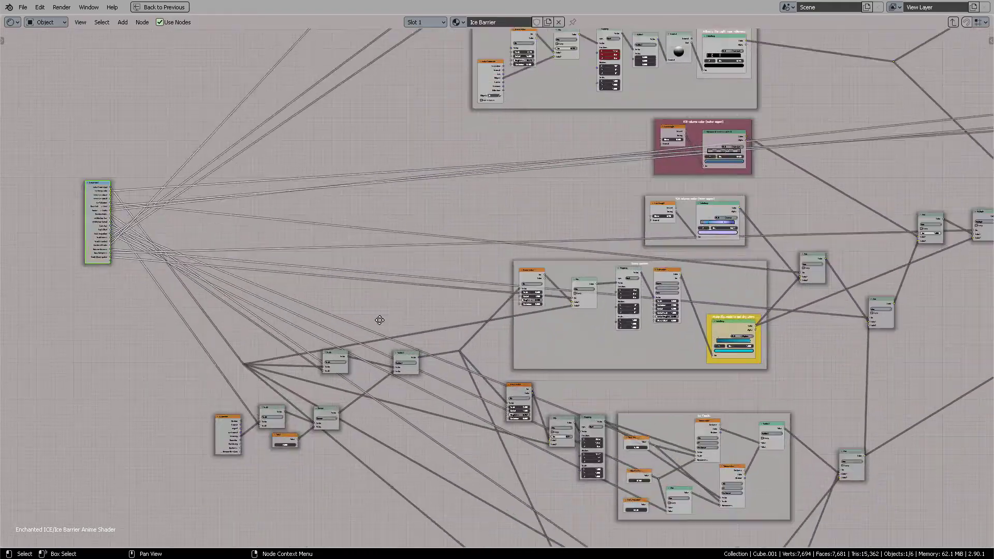
pyautogui.scroll(10, 292, 373)
pyautogui.moveTo(292, 372); pyautogui.dragTo(439, 337, button='middle')
pyautogui.scroll(-4, 491, 310)
pyautogui.scroll(5, 823, 238)
pyautogui.moveTo(823, 238); pyautogui.dragTo(342, 391, button='middle')
pyautogui.scroll(2, 801, 444)
pyautogui.moveTo(802, 444); pyautogui.dragTo(731, 464, button='middle')
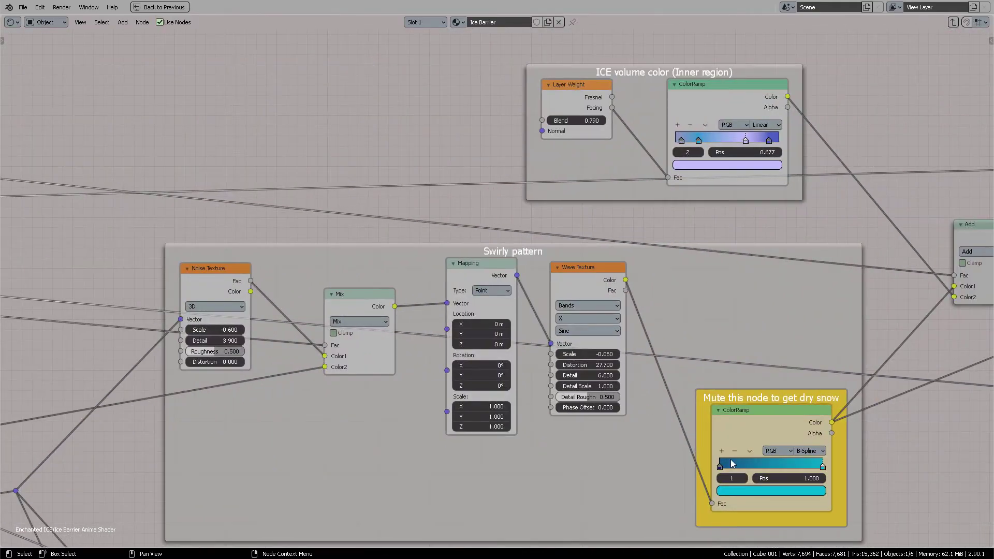
pyautogui.moveTo(784, 409); pyautogui.dragTo(690, 400, button='middle')
pyautogui.scroll(-3, 677, 357)
pyautogui.moveTo(675, 350); pyautogui.dragTo(630, 333, button='middle')
pyautogui.scroll(7, 650, 82)
pyautogui.moveTo(650, 83); pyautogui.dragTo(702, 391, button='middle')
pyautogui.moveTo(567, 224); pyautogui.dragTo(558, 228)
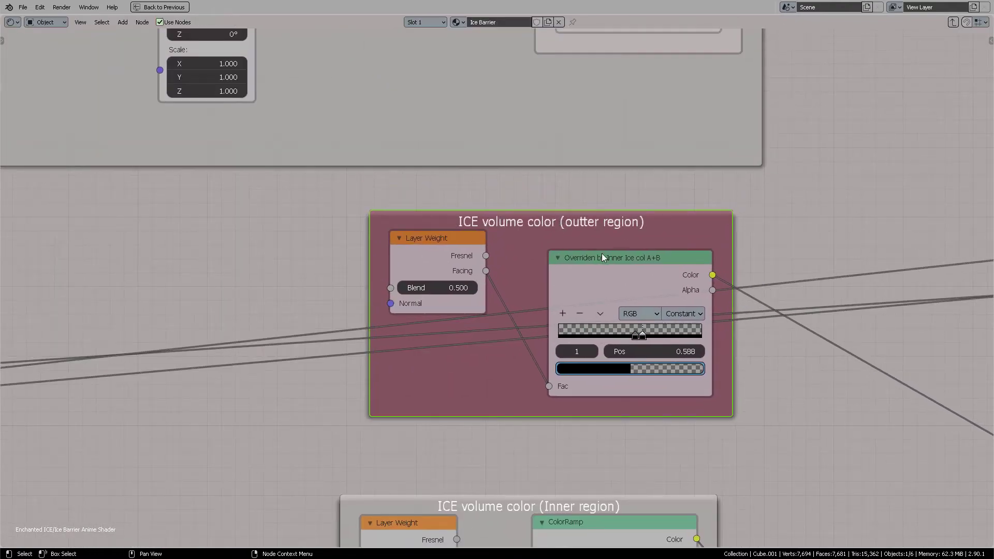
# Locate the RIM LIGHT DIRECTION nodes and restore the split workspace layout.
pyautogui.scroll(-5, 548, 238)
pyautogui.moveTo(556, 192); pyautogui.dragTo(605, 399, button='middle')
pyautogui.moveTo(525, 164); pyautogui.dragTo(601, 218, button='middle')
pyautogui.scroll(2, 473, 211)
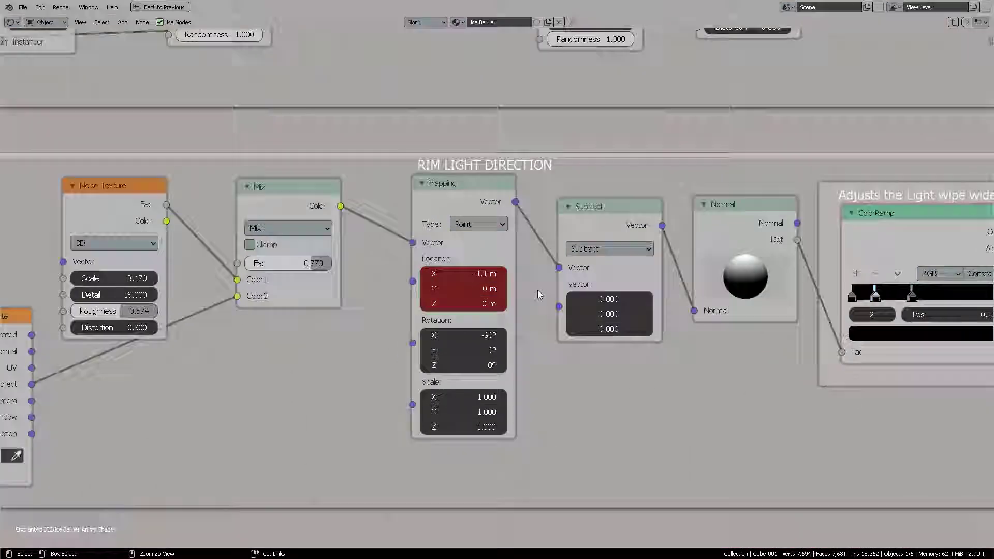
pyautogui.hotkey('ctrl', 'space')
pyautogui.scroll(3, 592, 398)
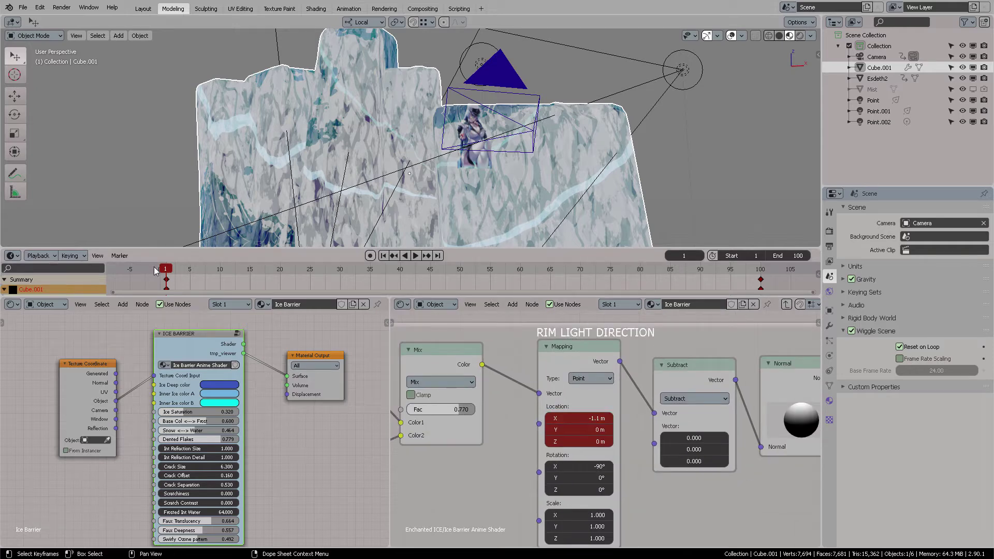
# Play and scrub the rim light animation to examine its sweep across the ice, returning to frame 1.
pyautogui.press('space')
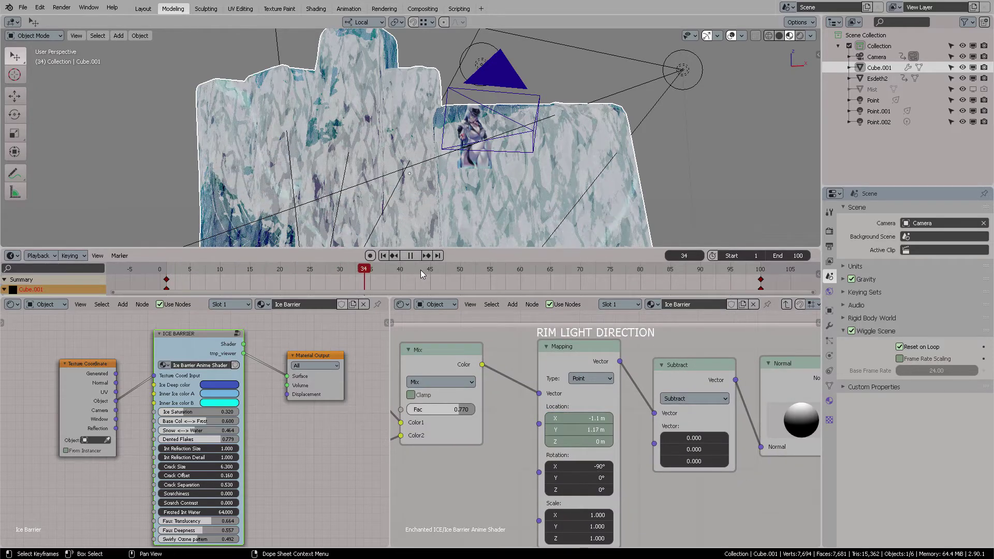
pyautogui.press('space')
pyautogui.press('space')
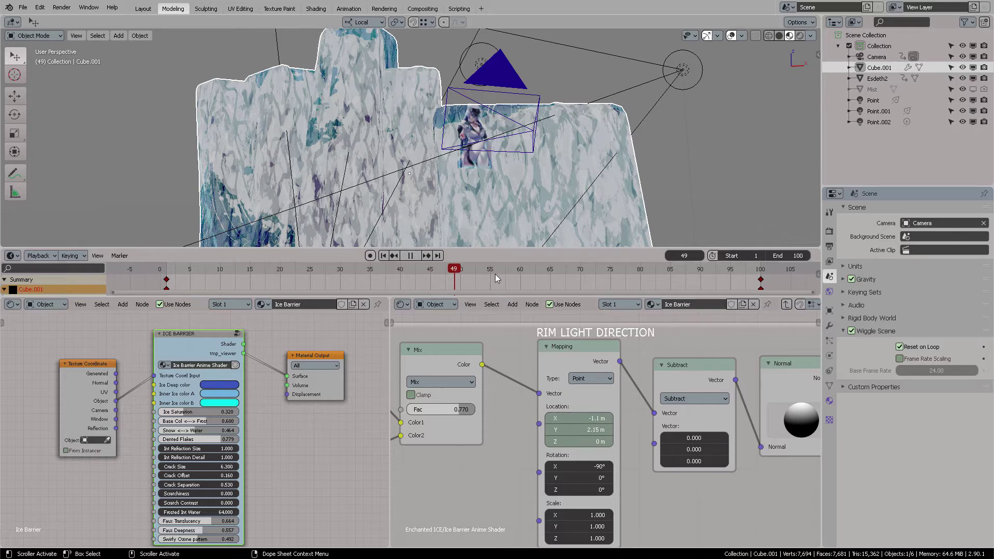
pyautogui.moveTo(743, 275); pyautogui.dragTo(166, 278)
pyautogui.press('space')
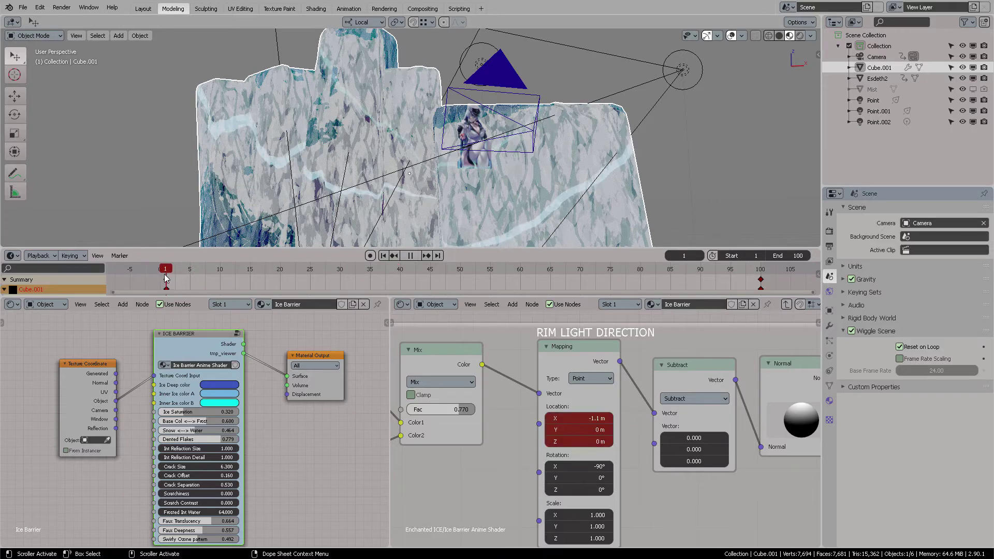
pyautogui.press('space')
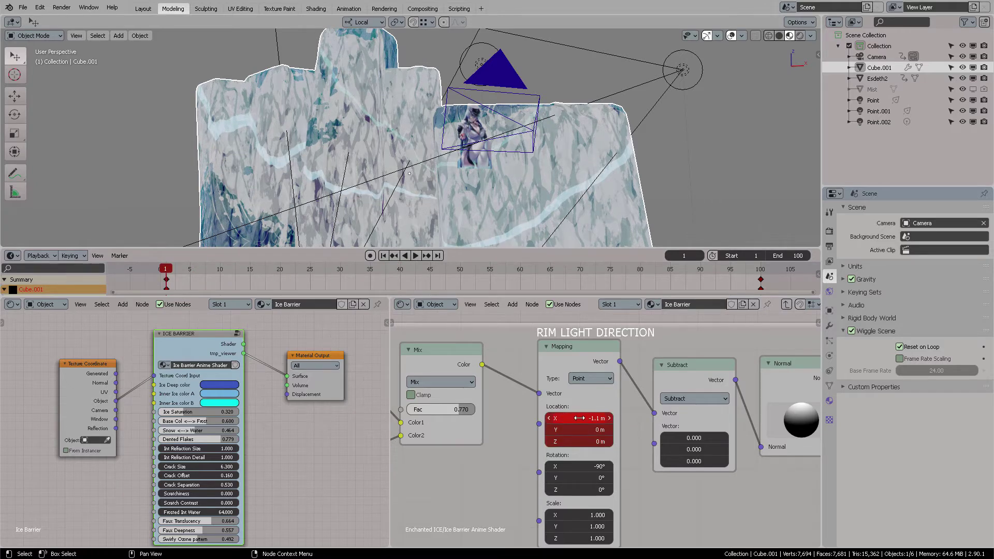
# Shift the rim light by setting the Mapping node's X location to 1.3 m and rotating the Normal node's sphere.
pyautogui.moveTo(579, 417); pyautogui.dragTo(632, 423)
pyautogui.hotkey('ctrl', 'z')
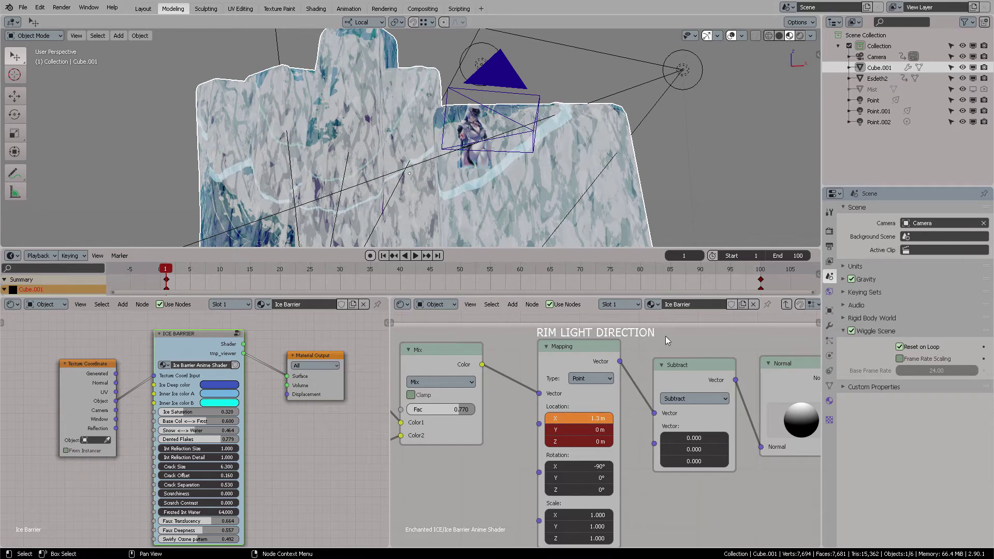
pyautogui.moveTo(790, 408); pyautogui.dragTo(641, 407, button='middle')
pyautogui.moveTo(655, 420)
pyautogui.mouseDown()
pyautogui.moveTo(647, 414)
pyautogui.moveTo(671, 431)
pyautogui.moveTo(657, 438)
pyautogui.moveTo(653, 418)
pyautogui.moveTo(641, 414)
pyautogui.moveTo(655, 431)
pyautogui.mouseUp()
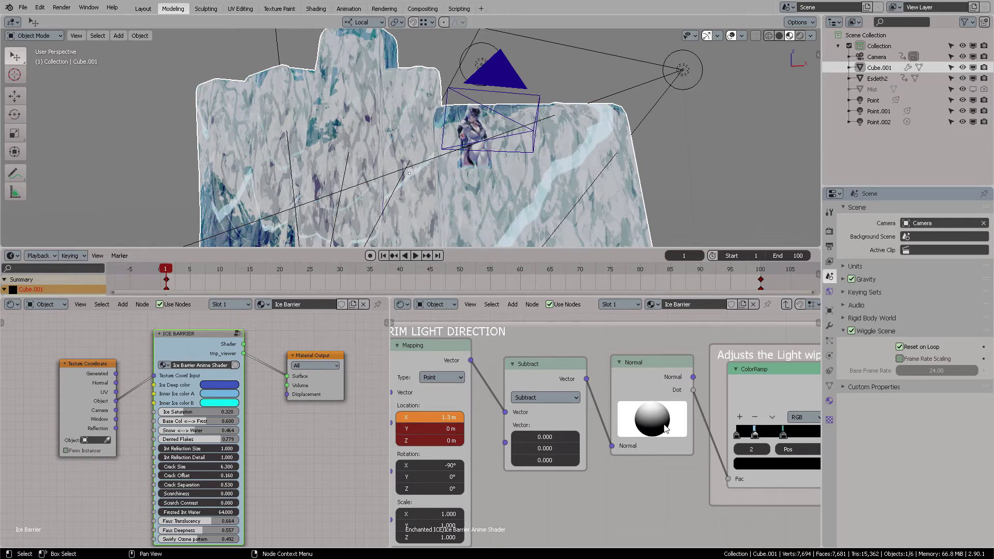
# Widen the light wipe by moving its ramp stop to position 0.195, and preview the animation around the first frames.
pyautogui.moveTo(701, 420); pyautogui.dragTo(528, 422, button='middle')
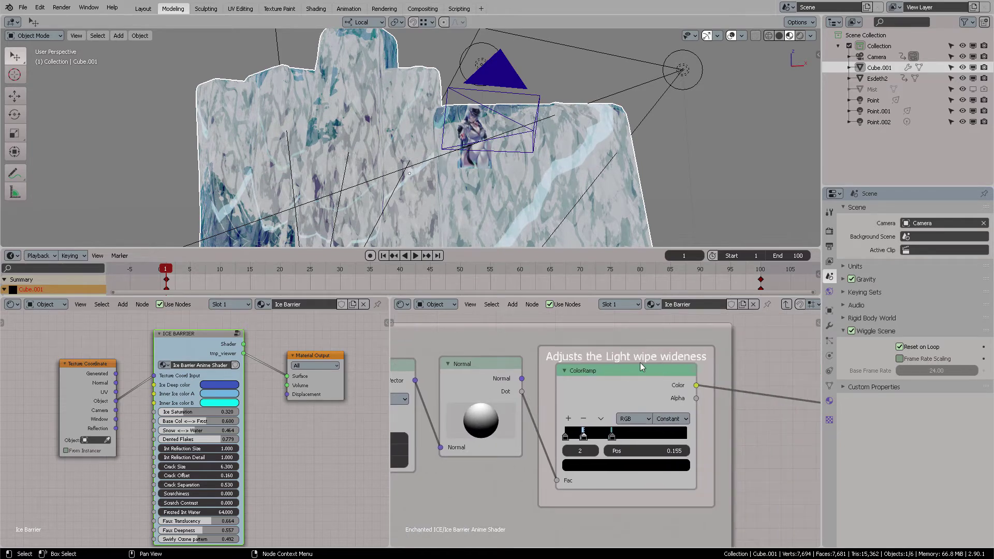
pyautogui.moveTo(584, 439); pyautogui.dragTo(591, 440)
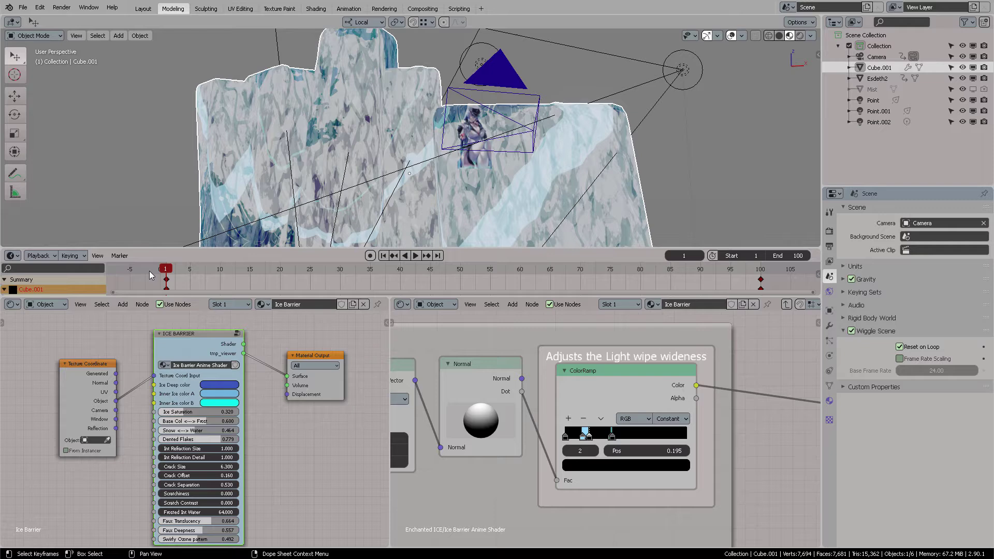
pyautogui.press('space')
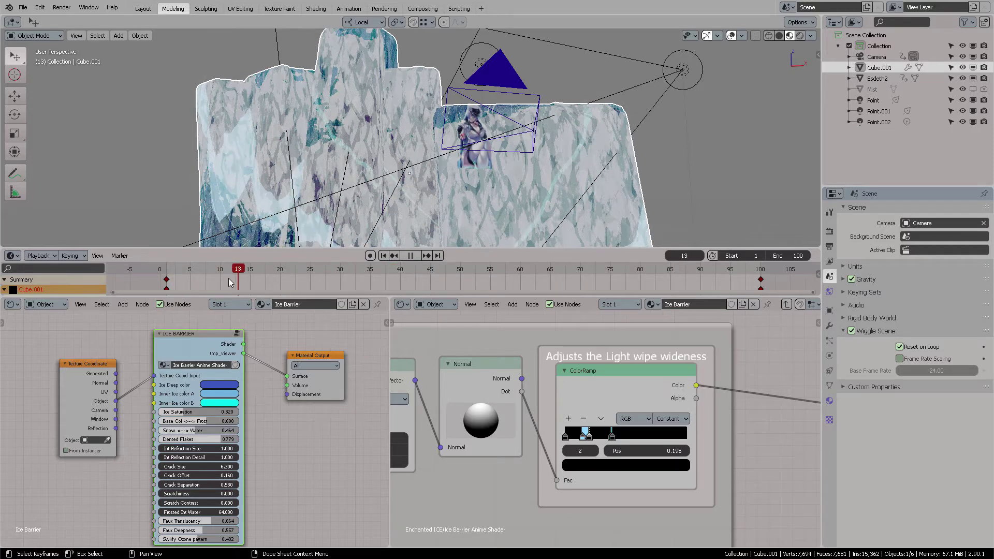
pyautogui.moveTo(191, 279); pyautogui.dragTo(171, 278)
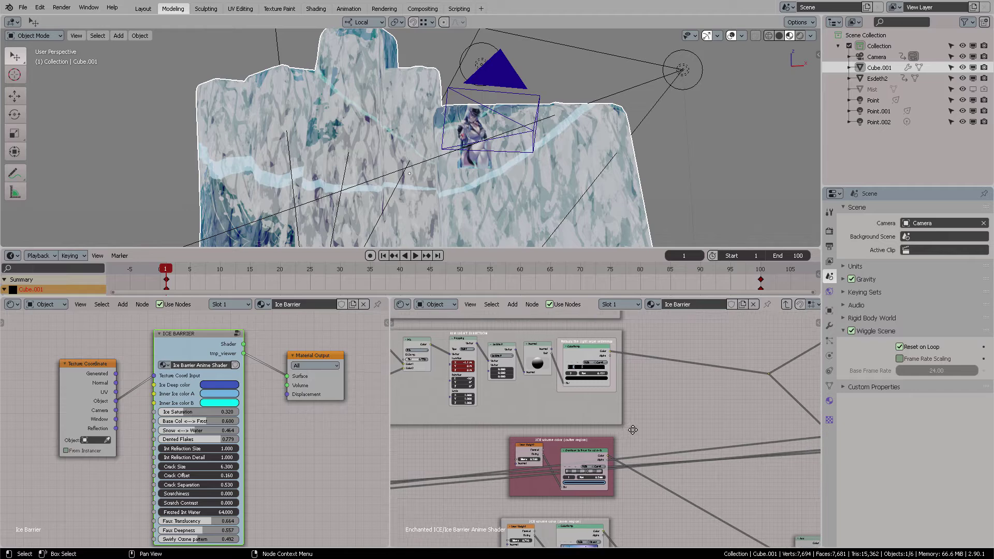
# Nudge the ICE volume color (outter region) frame and deselect it.
pyautogui.moveTo(632, 428); pyautogui.dragTo(674, 385, button='middle')
pyautogui.scroll(5, 623, 427)
pyautogui.scroll(4, 623, 424)
pyautogui.moveTo(574, 411)
pyautogui.mouseDown()
pyautogui.moveTo(588, 395)
pyautogui.moveTo(574, 405)
pyautogui.mouseUp()
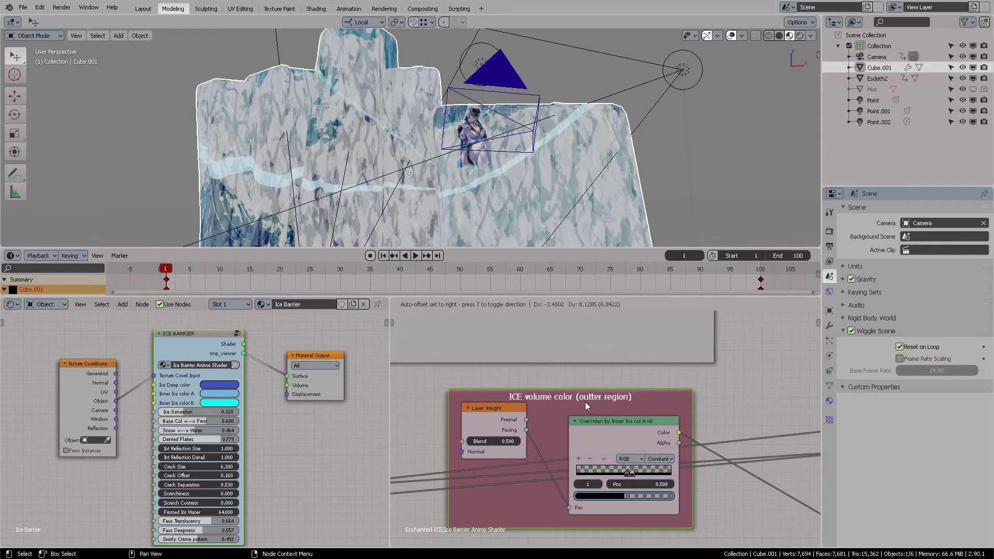
pyautogui.click(670, 376)
# Change Inner Ice color A on the ICE BARRIER group node to a pale cyan.
pyautogui.scroll(3, 328, 458)
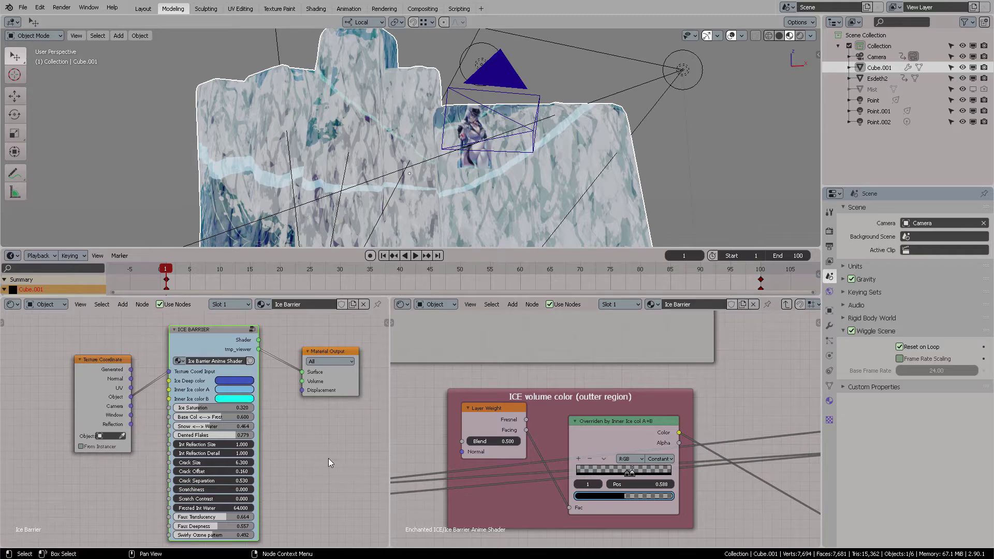
pyautogui.scroll(2, 327, 458)
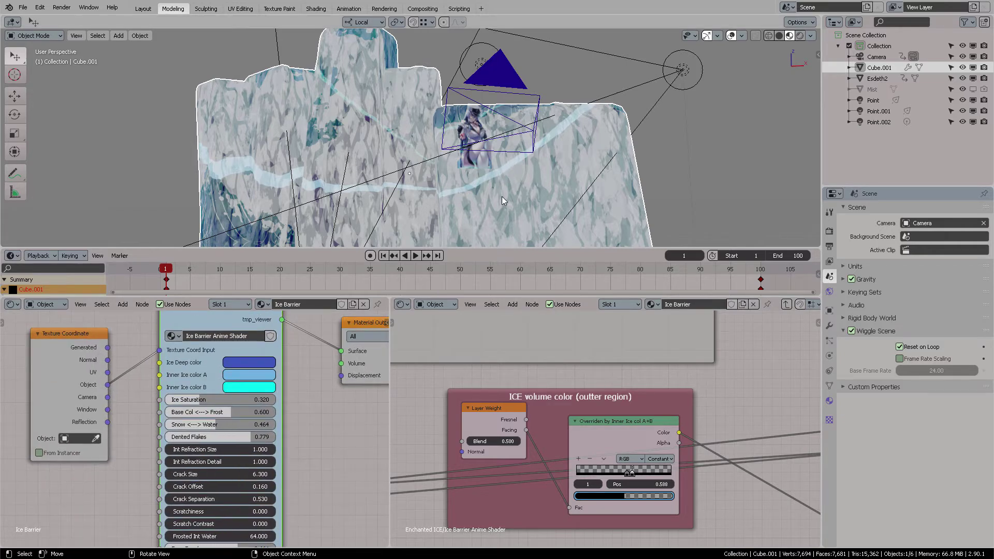
pyautogui.click(242, 379)
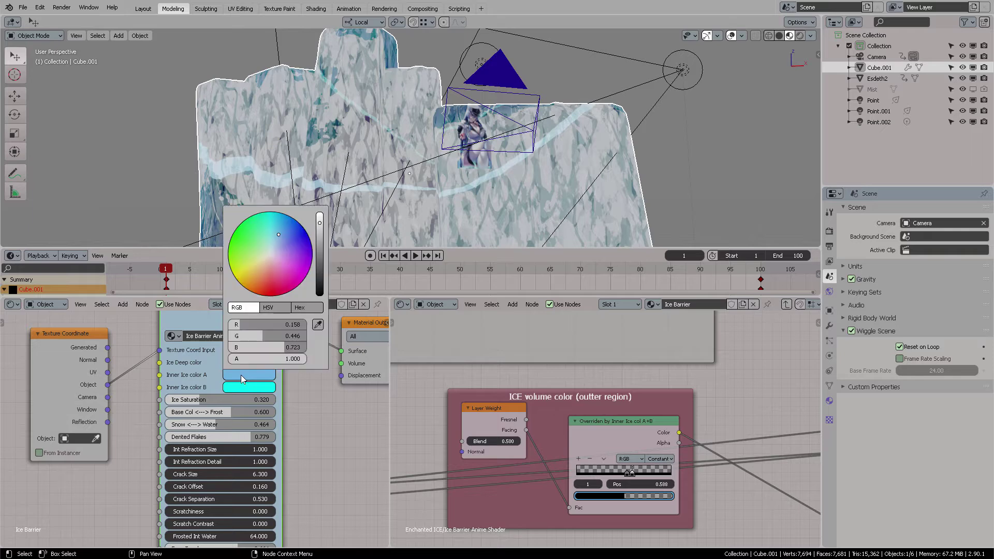
pyautogui.click(308, 307)
pyautogui.click(275, 324)
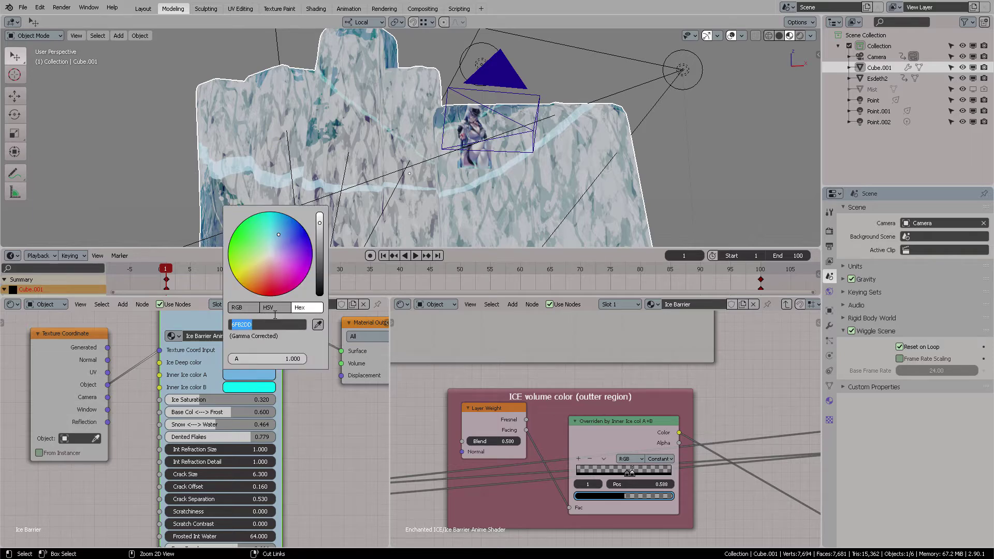
pyautogui.write('73DDCE')
pyautogui.press('Return')
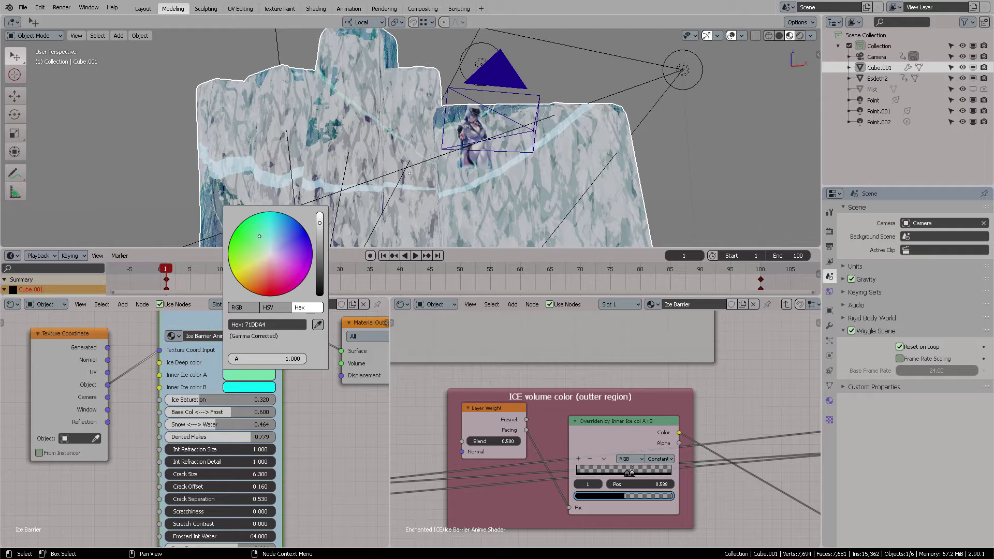
pyautogui.moveTo(259, 236); pyautogui.dragTo(261, 239)
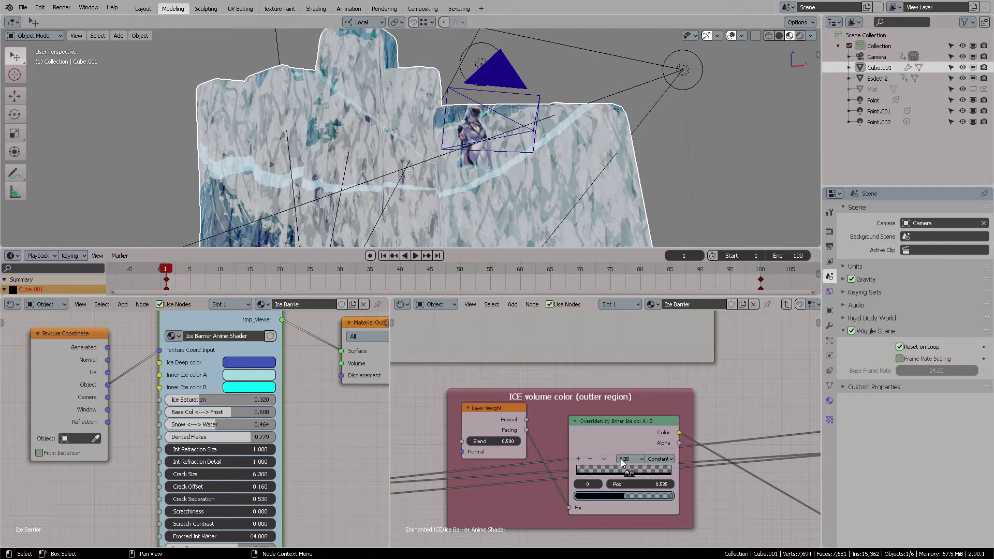
# Delete the colour drivers from both stops of the outer-region ramp overridden by the Inner Ice colours.
pyautogui.click(610, 498)
pyautogui.click(597, 441)
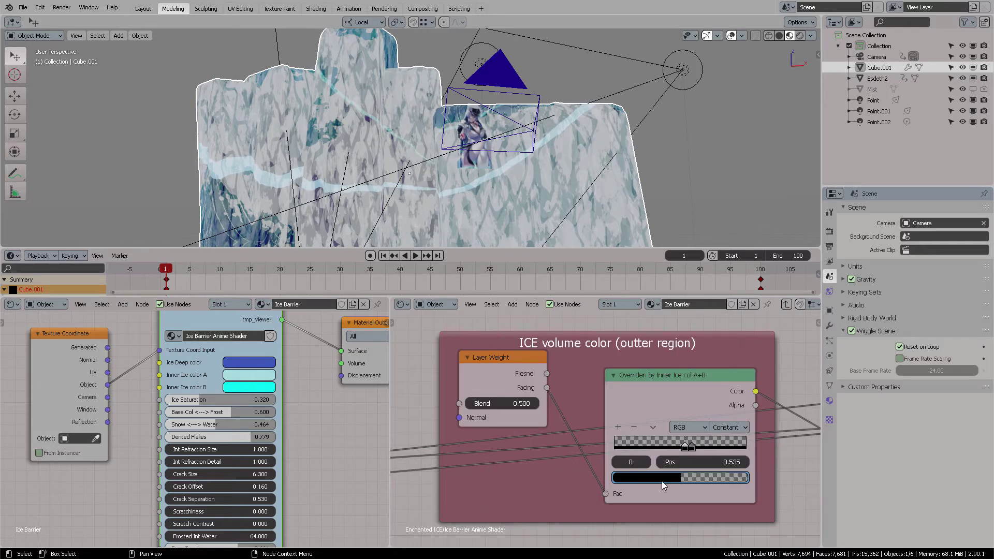
pyautogui.rightClick(661, 480)
pyautogui.click(629, 444)
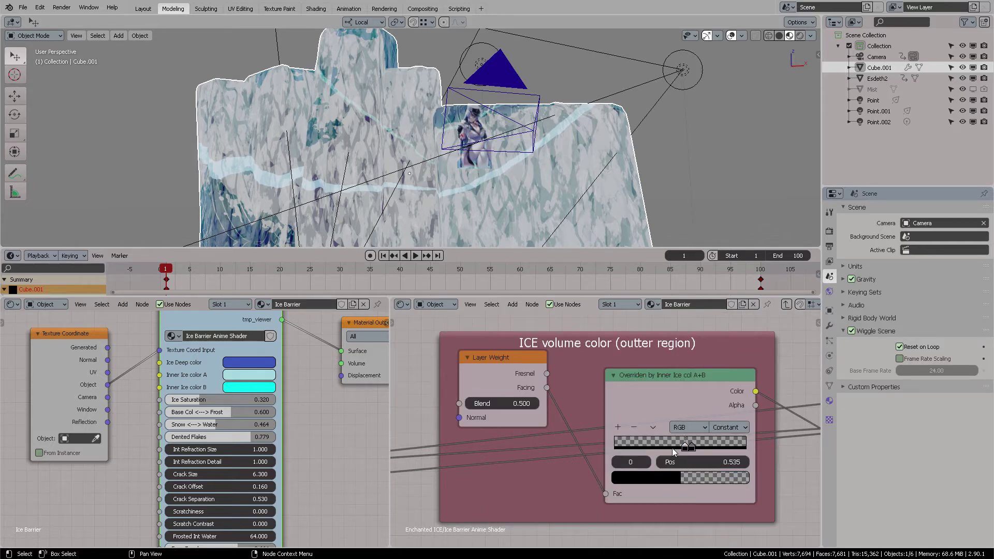
pyautogui.click(691, 448)
pyautogui.rightClick(685, 476)
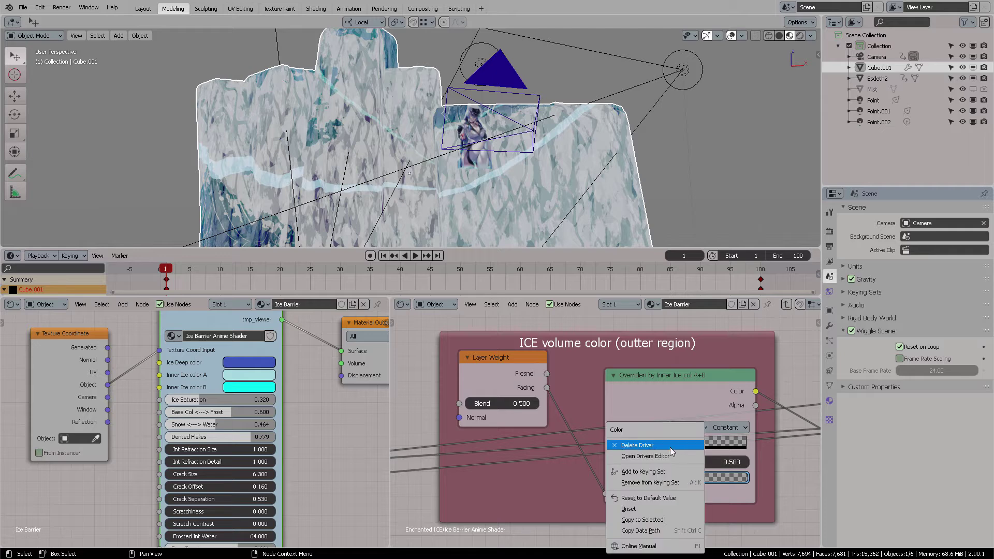
pyautogui.click(670, 447)
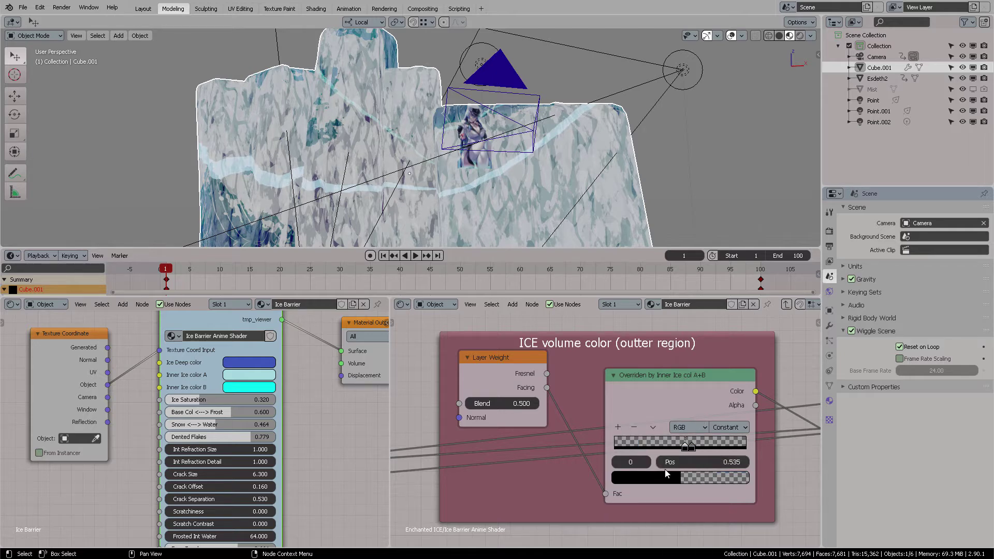
# Set the colour of the outer-region ramp's first stop to a light blue.
pyautogui.click(657, 481)
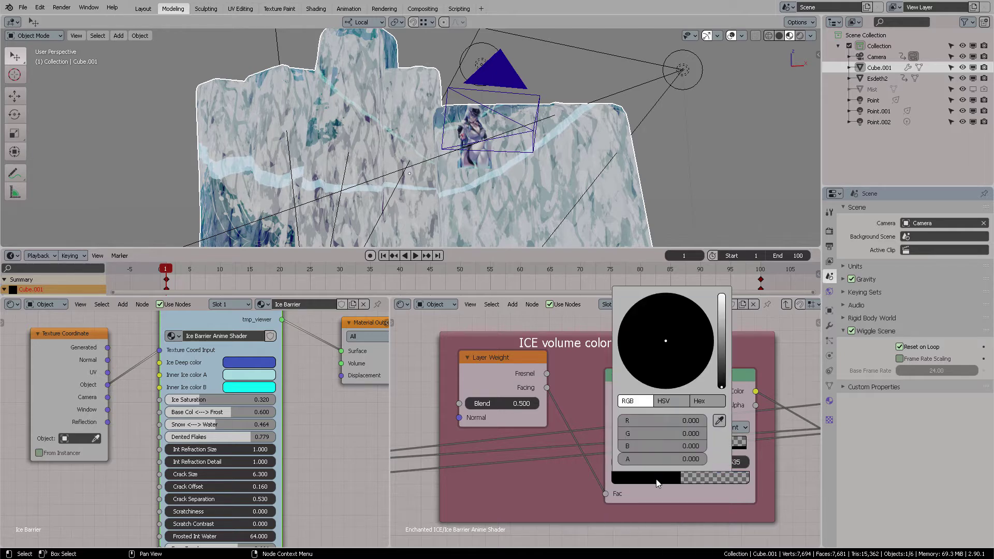
pyautogui.click(720, 310)
pyautogui.moveTo(680, 335); pyautogui.dragTo(673, 330)
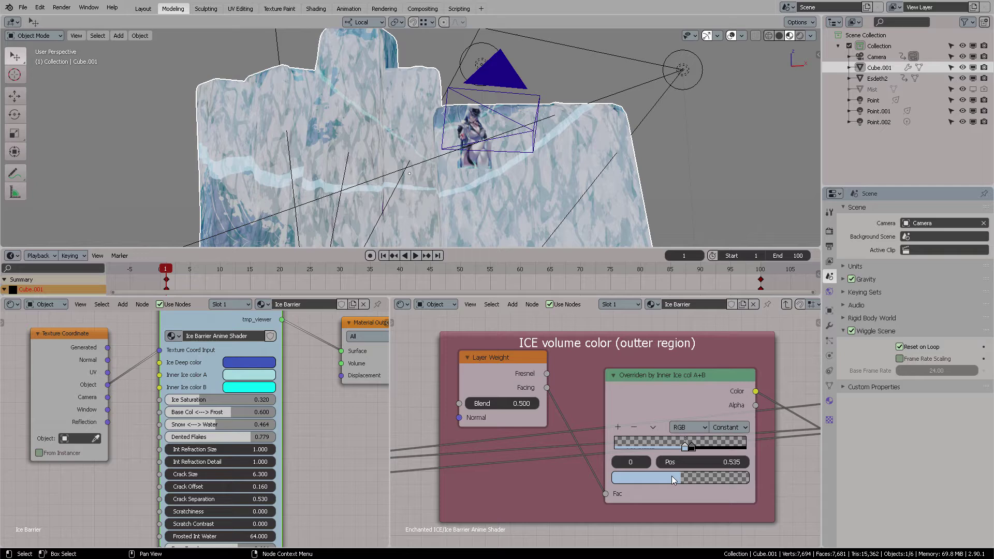
# Set the outer-region ramp's second stop to a bright turquoise with an alpha of 1.000.
pyautogui.click(691, 446)
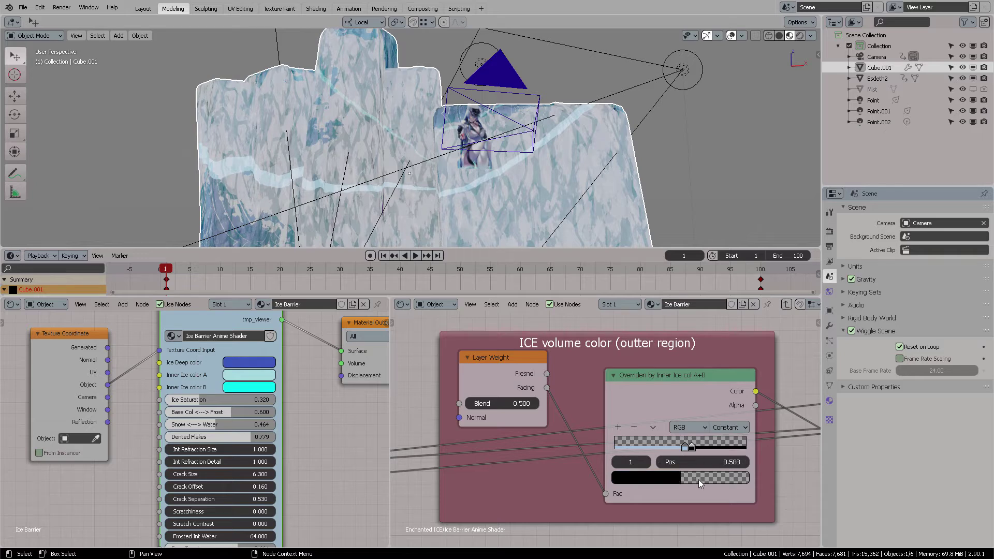
pyautogui.click(697, 480)
pyautogui.moveTo(636, 460); pyautogui.dragTo(689, 459)
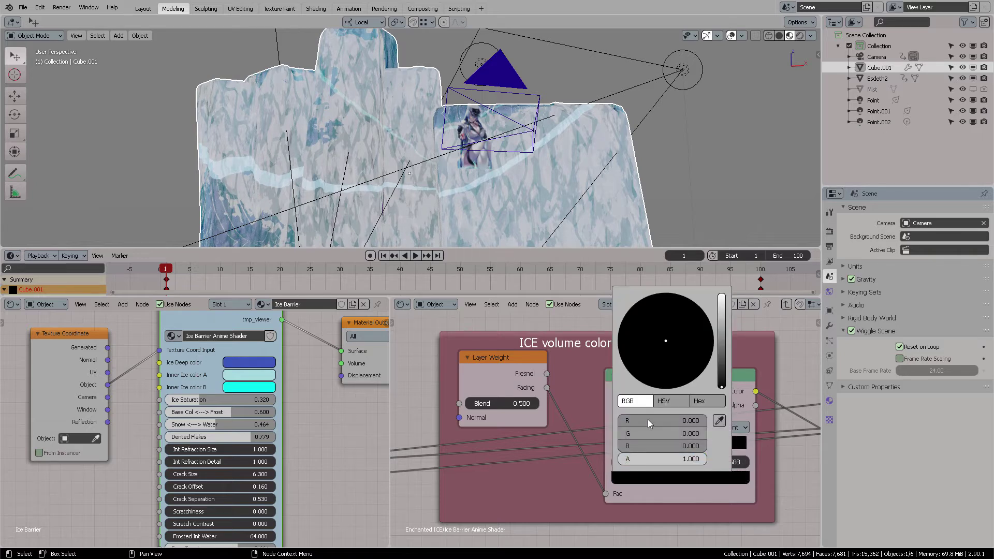
pyautogui.click(721, 314)
pyautogui.moveTo(680, 326); pyautogui.dragTo(662, 294)
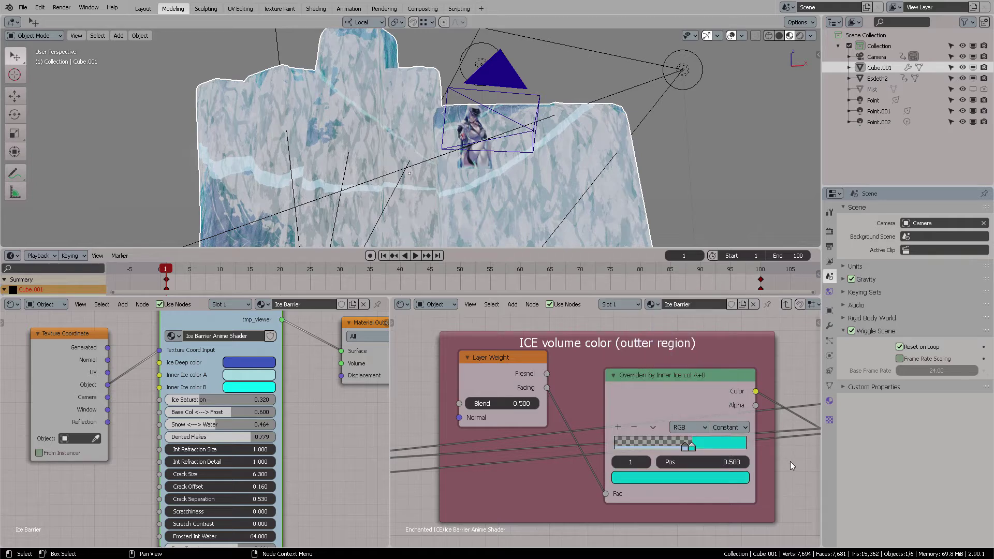
# Set the alpha of the outer-region ramp's first stop to 1.000 and save the file.
pyautogui.click(685, 446)
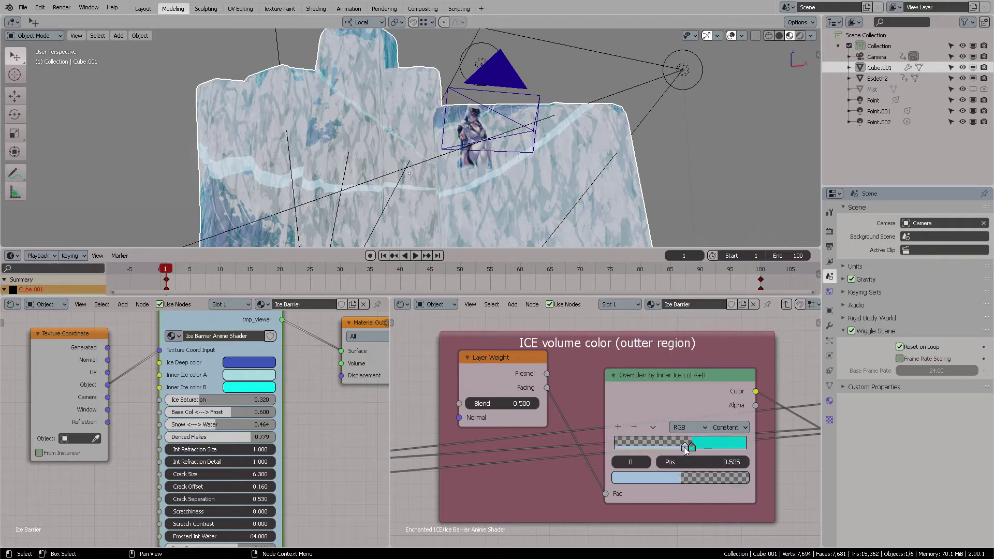
pyautogui.click(672, 479)
pyautogui.moveTo(634, 460); pyautogui.dragTo(724, 461)
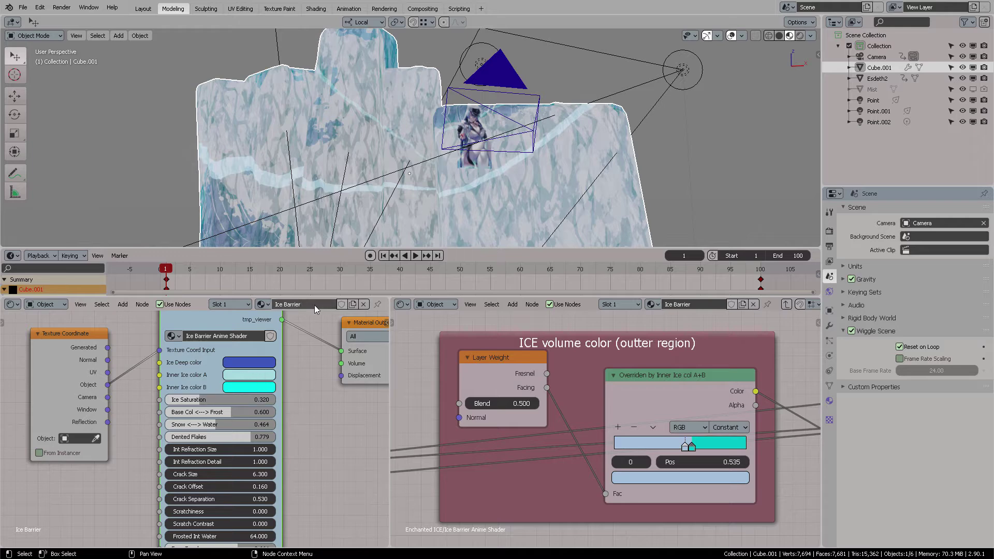
pyautogui.click(22, 7)
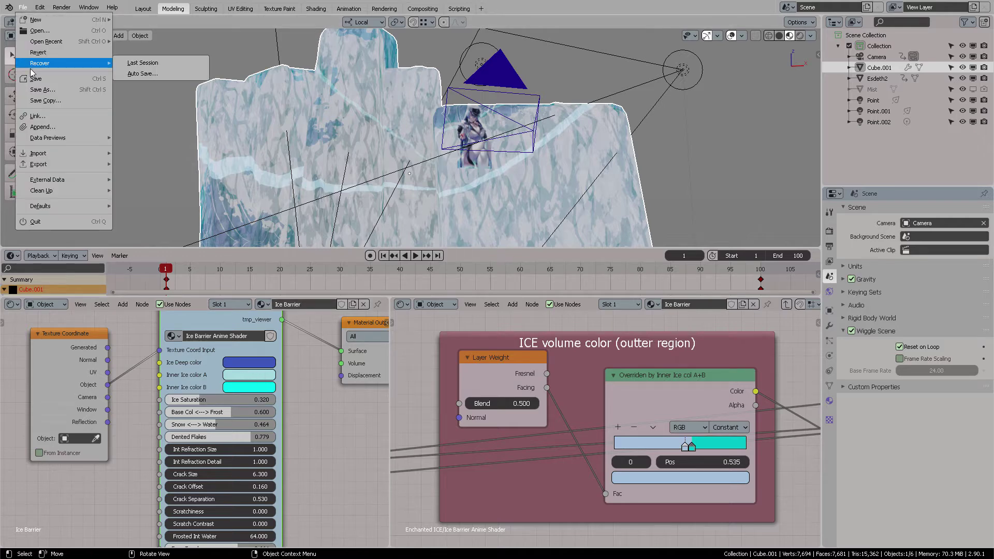
pyautogui.click(34, 79)
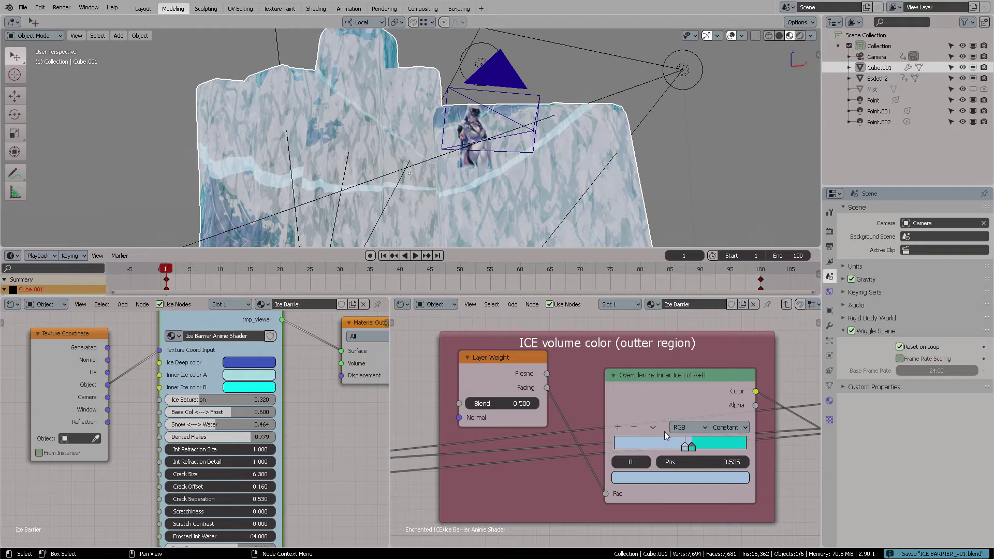
# Copy the red channel of Inner Ice color A as a new driver and paste it onto the first ramp stop's red channel.
pyautogui.click(260, 380)
pyautogui.rightClick(252, 325)
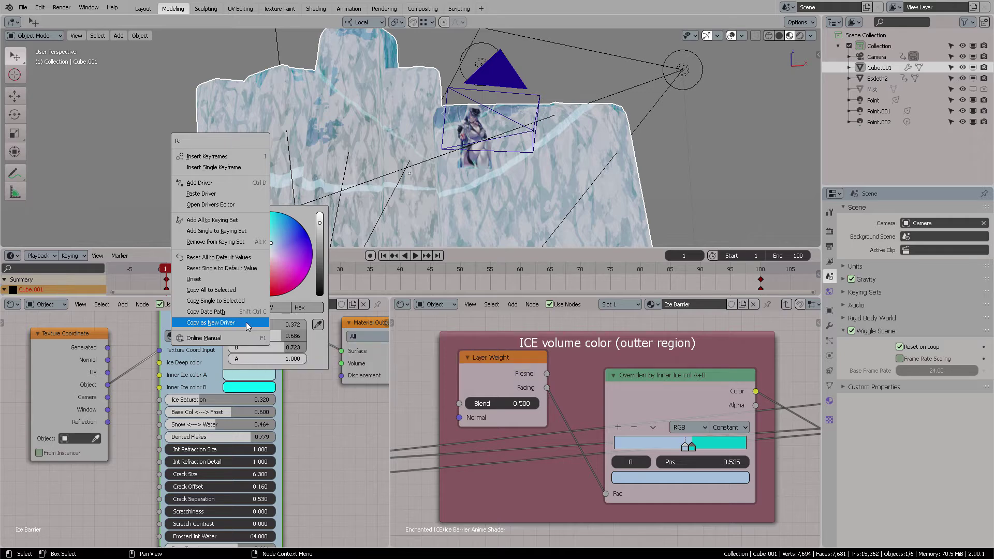
pyautogui.click(251, 322)
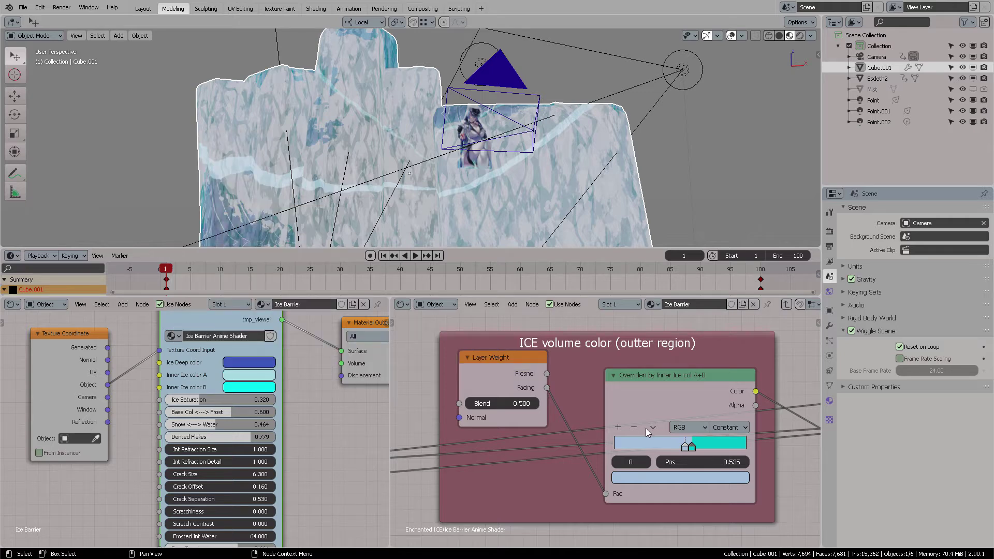
pyautogui.click(672, 476)
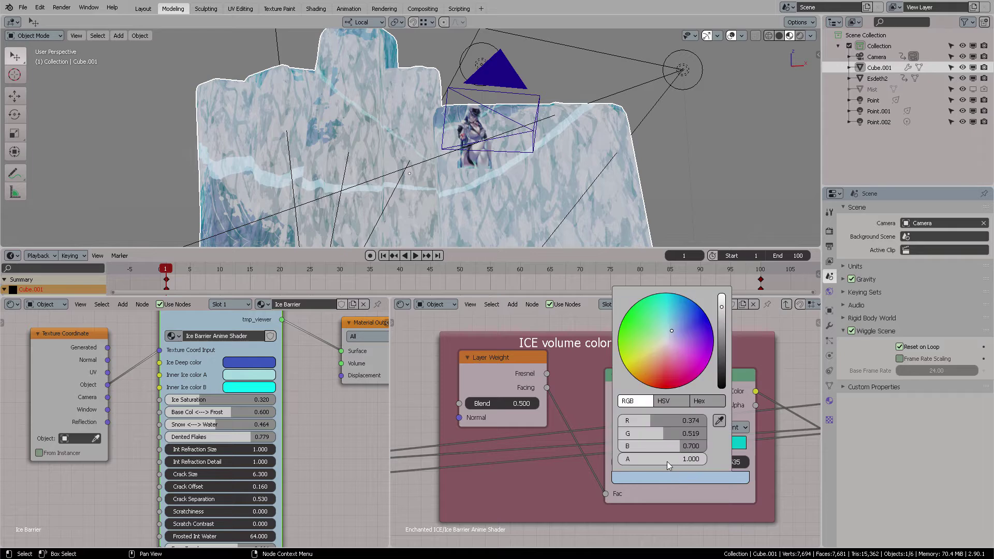
pyautogui.rightClick(638, 422)
pyautogui.click(613, 293)
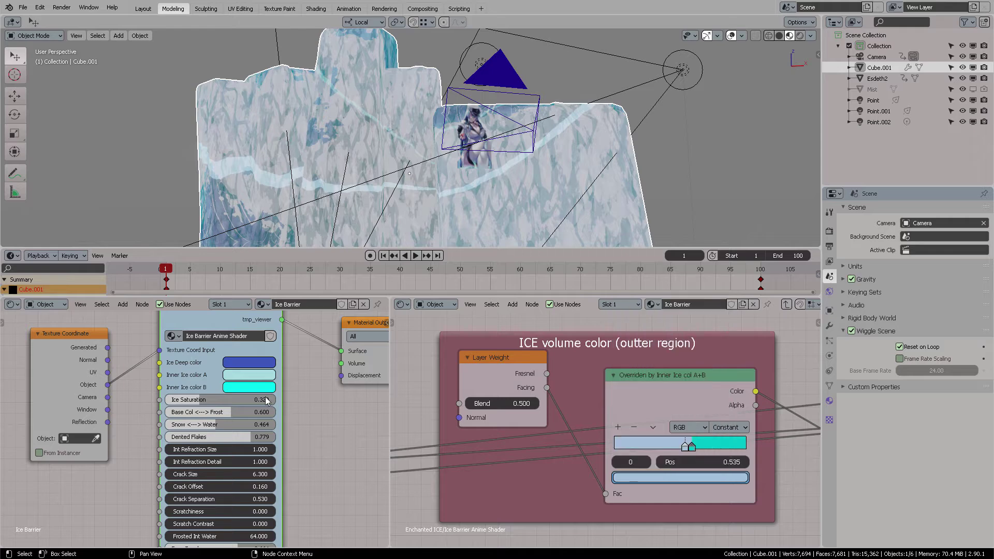
# Drive the first ramp stop's green and blue channels with drivers copied from the matching channels of Inner Ice color A.
pyautogui.click(245, 374)
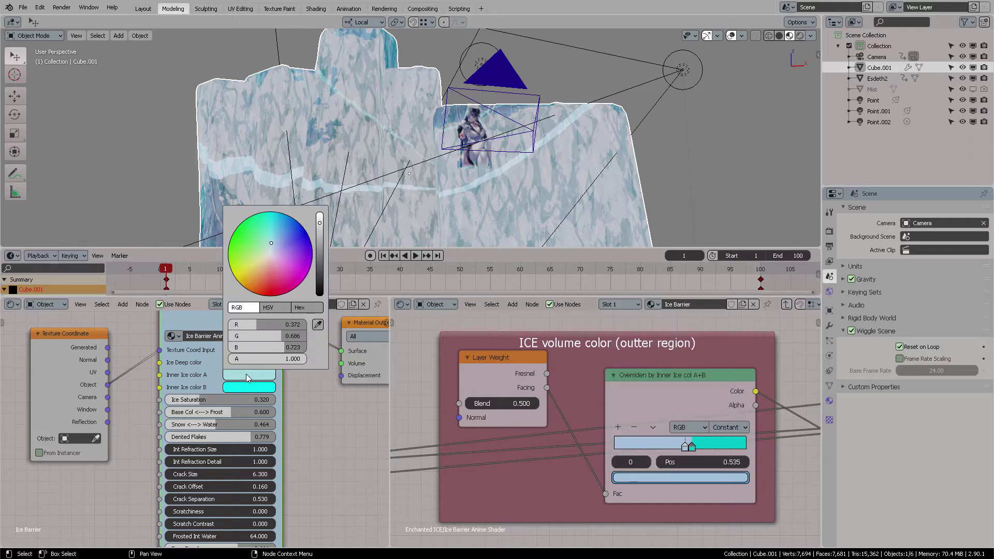
pyautogui.rightClick(247, 337)
pyautogui.click(247, 336)
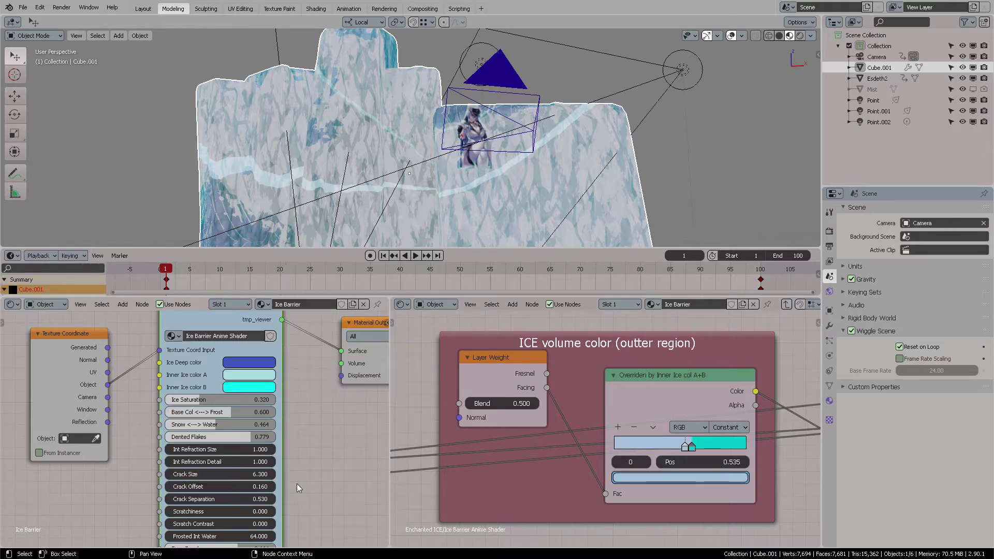
pyautogui.click(261, 387)
pyautogui.rightClick(255, 348)
pyautogui.click(251, 476)
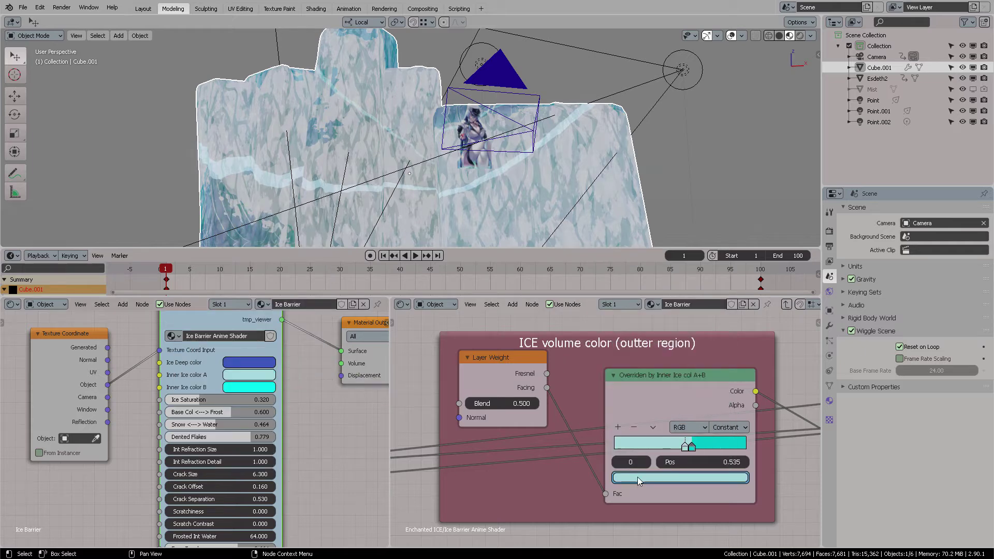
pyautogui.click(638, 477)
pyautogui.rightClick(645, 445)
pyautogui.click(620, 319)
# Test the link by altering Inner Ice color A and restore its hex value A4D8DD.
pyautogui.click(257, 374)
pyautogui.click(306, 308)
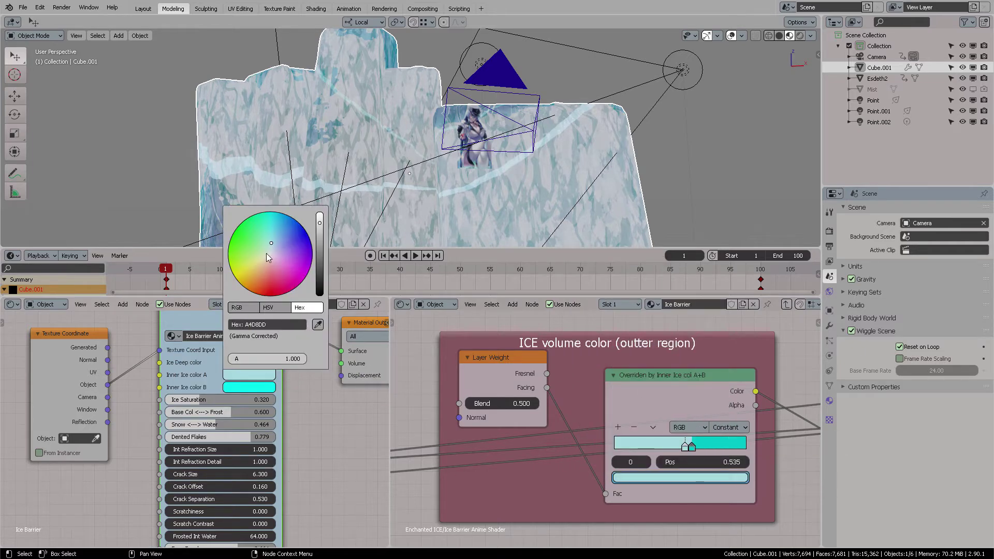
pyautogui.moveTo(266, 253)
pyautogui.mouseDown()
pyautogui.moveTo(280, 295)
pyautogui.moveTo(276, 245)
pyautogui.moveTo(269, 255)
pyautogui.mouseUp()
pyautogui.click(263, 325)
pyautogui.hotkey('ctrl', 'v')
pyautogui.press('Return')
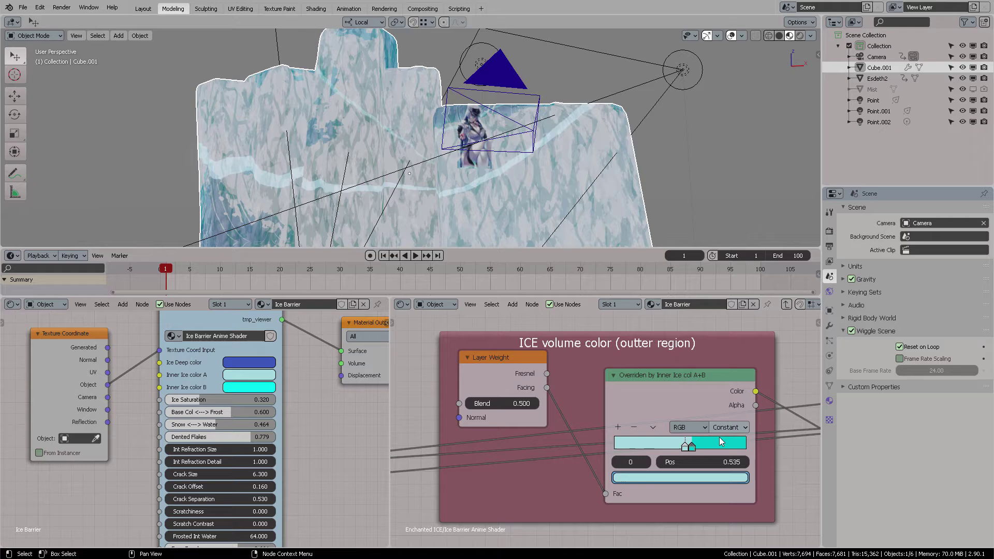
# Copy the red channel of Inner Ice color B as a new driver and paste it onto the second ramp stop's red channel.
pyautogui.click(692, 446)
pyautogui.click(668, 477)
pyautogui.click(639, 401)
pyautogui.click(261, 386)
pyautogui.rightClick(261, 338)
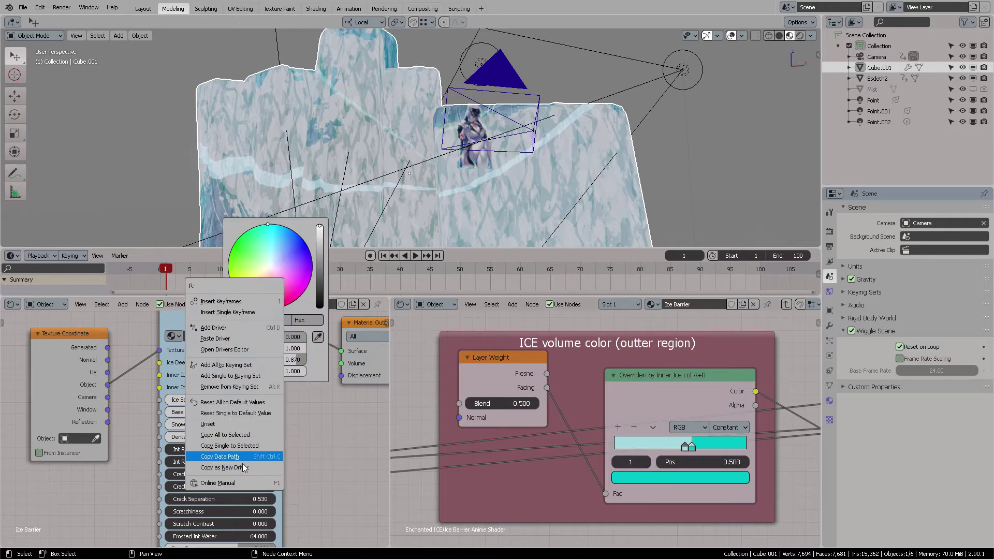
pyautogui.click(242, 467)
pyautogui.click(644, 477)
pyautogui.rightClick(648, 420)
pyautogui.click(624, 294)
# Drive the second ramp stop's green channel with a new driver copied from the green channel of Inner Ice color B.
pyautogui.click(272, 385)
pyautogui.rightClick(266, 349)
pyautogui.click(243, 477)
pyautogui.click(653, 477)
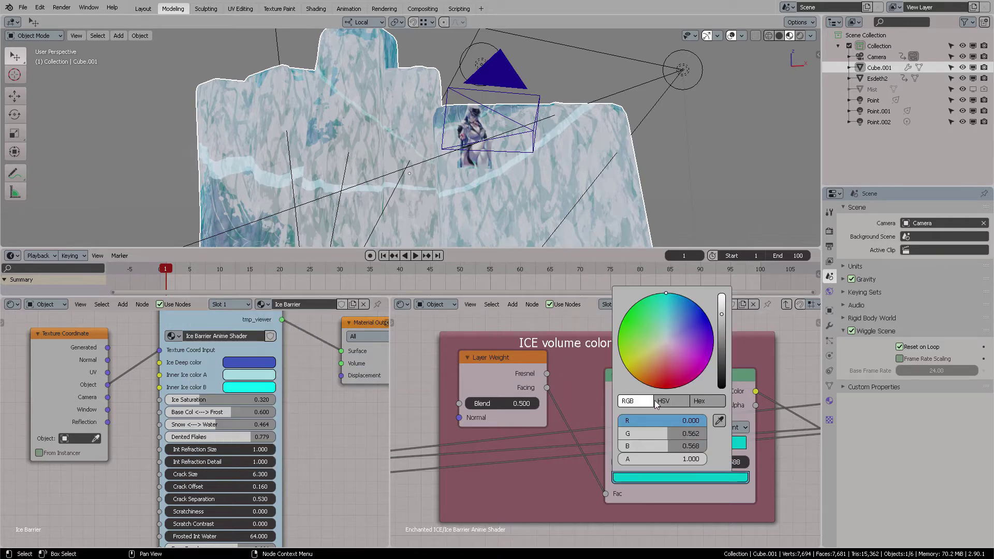
pyautogui.rightClick(655, 432)
pyautogui.click(618, 305)
# Drive the second ramp stop's blue channel with a new driver copied from the blue channel of Inner Ice color B.
pyautogui.click(267, 386)
pyautogui.rightClick(268, 361)
pyautogui.click(246, 490)
pyautogui.click(651, 477)
pyautogui.rightClick(656, 445)
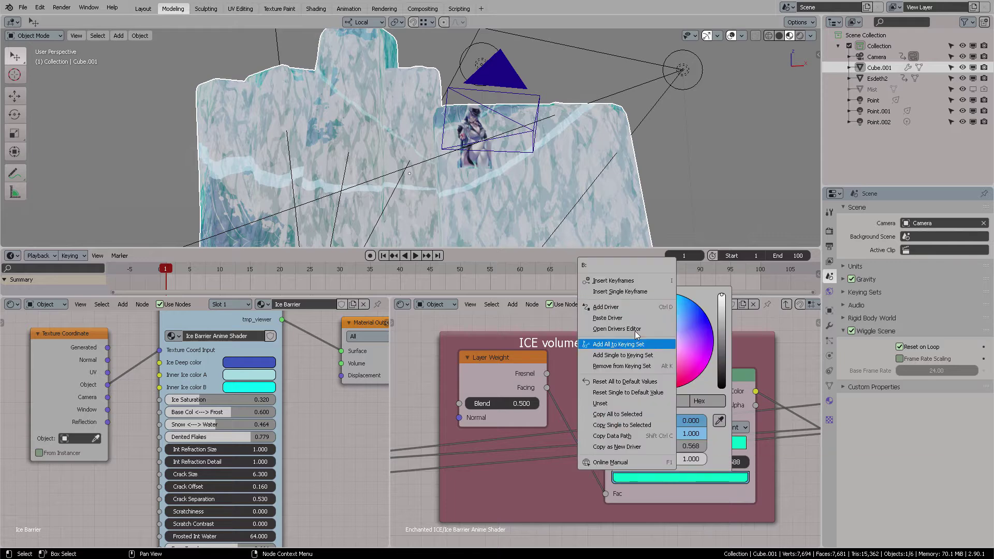
pyautogui.click(619, 317)
pyautogui.click(252, 388)
pyautogui.click(256, 385)
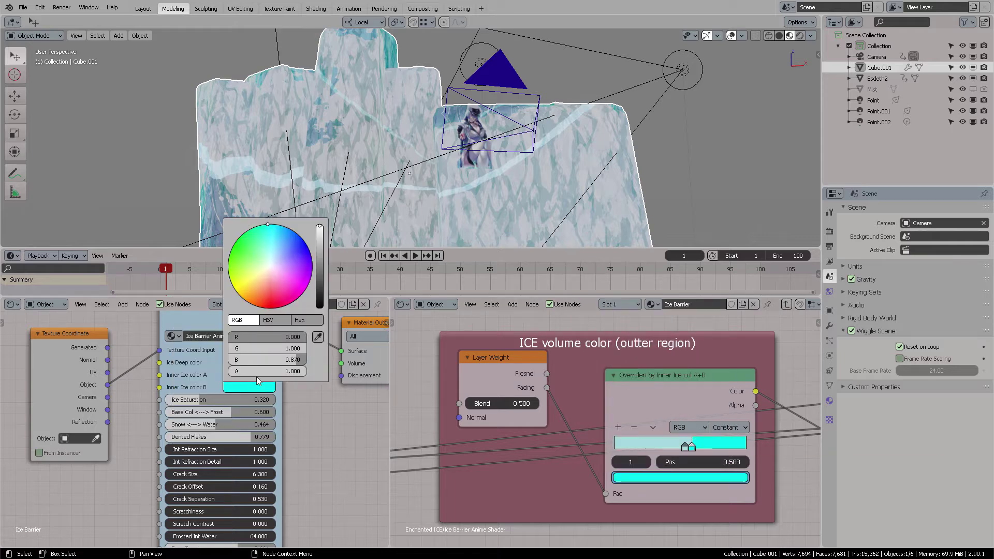
pyautogui.click(680, 477)
pyautogui.rightClick(673, 458)
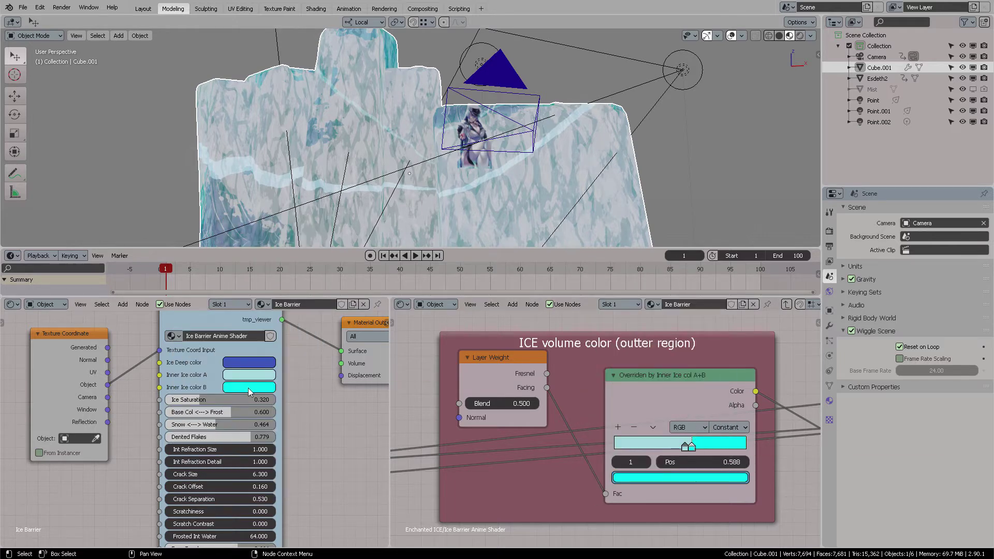
# Test the link by changing Inner Ice color B to the pinkish red FF0C4E, and return it to bright cyan.
pyautogui.click(248, 387)
pyautogui.click(300, 320)
pyautogui.click(275, 336)
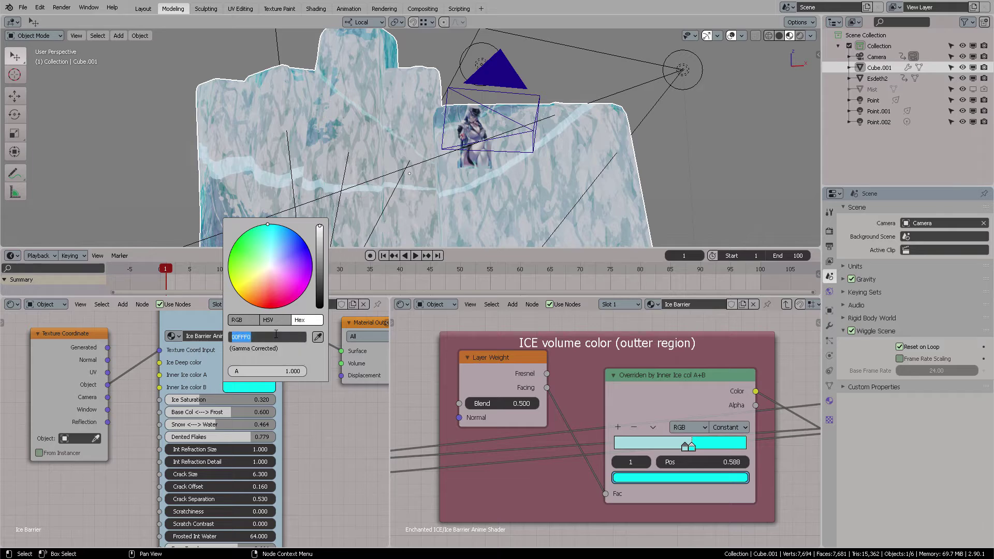
pyautogui.press('Return')
pyautogui.moveTo(267, 261); pyautogui.dragTo(286, 305)
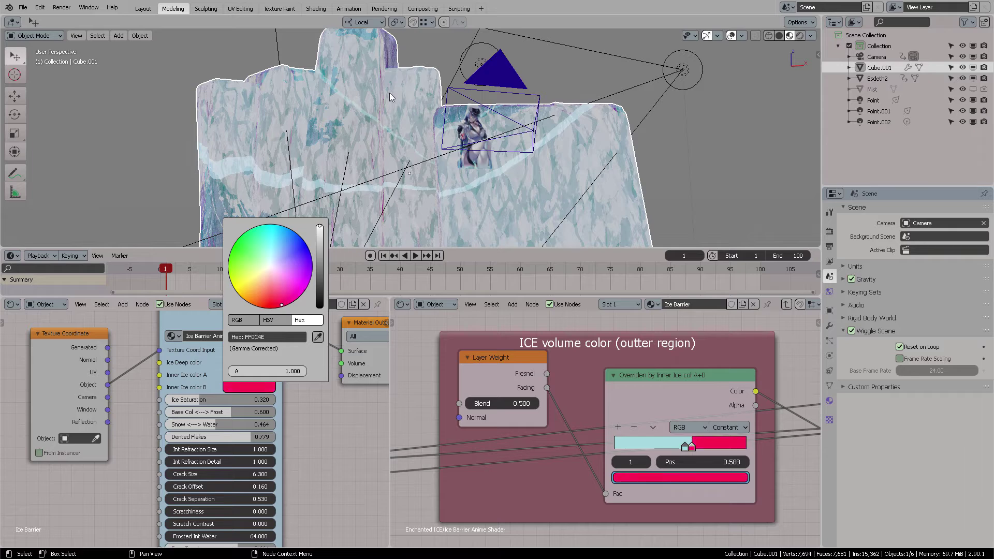
pyautogui.click(253, 386)
pyautogui.moveTo(282, 305); pyautogui.dragTo(273, 224)
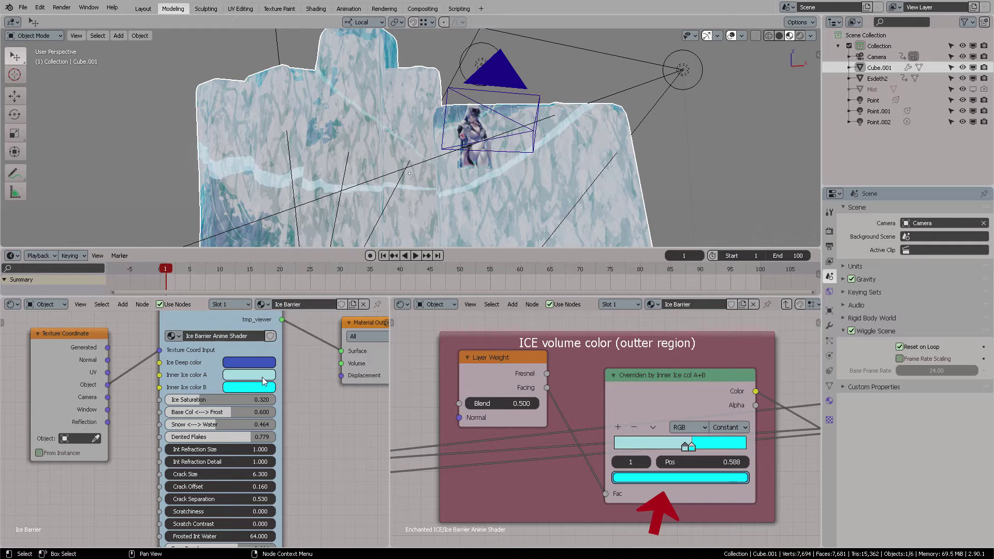
# Set Inner Ice color A to the saturated cyan 32CBDD.
pyautogui.click(263, 377)
pyautogui.moveTo(272, 245)
pyautogui.mouseDown()
pyautogui.moveTo(283, 222)
pyautogui.moveTo(266, 222)
pyautogui.mouseUp()
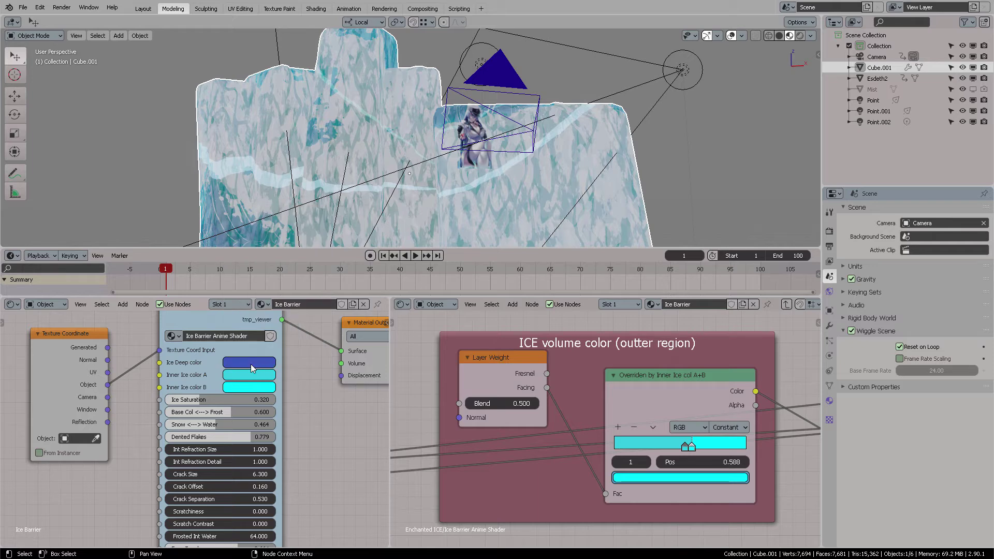
# Set Ice Deep color to the deep blue 0010BC and Inner Ice color A to a pale bluish white.
pyautogui.click(251, 365)
pyautogui.moveTo(291, 221)
pyautogui.mouseDown()
pyautogui.moveTo(280, 249)
pyautogui.moveTo(305, 218)
pyautogui.mouseUp()
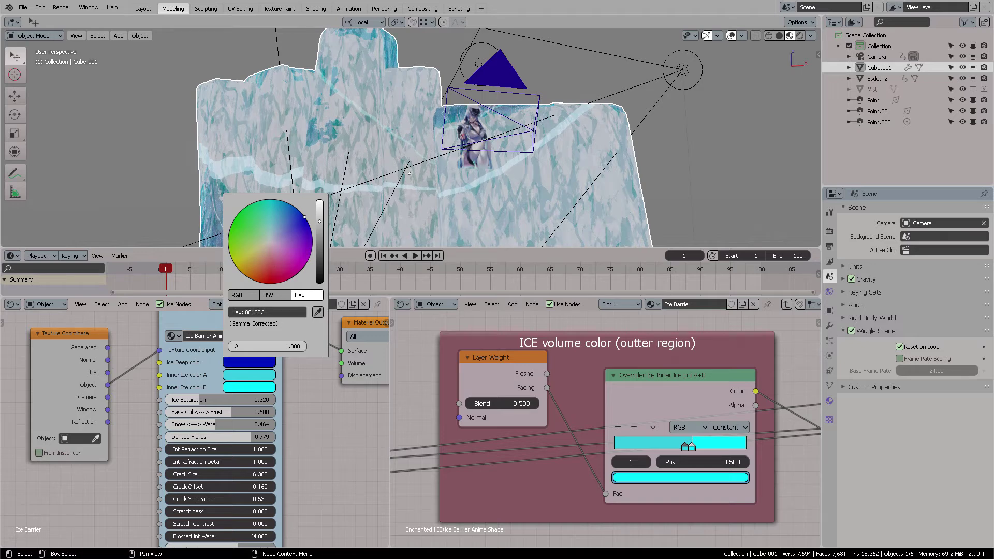
pyautogui.click(257, 374)
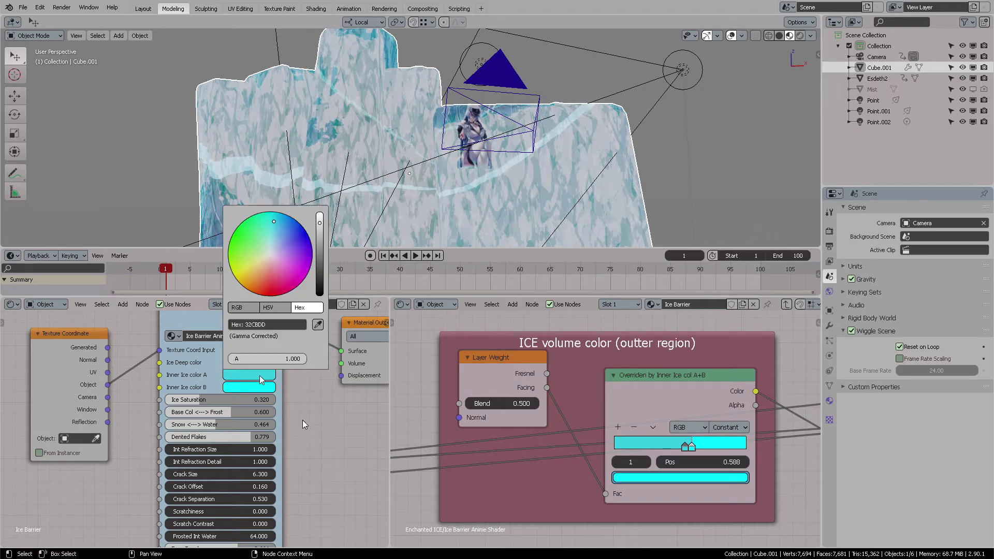
pyautogui.moveTo(272, 240); pyautogui.dragTo(272, 250)
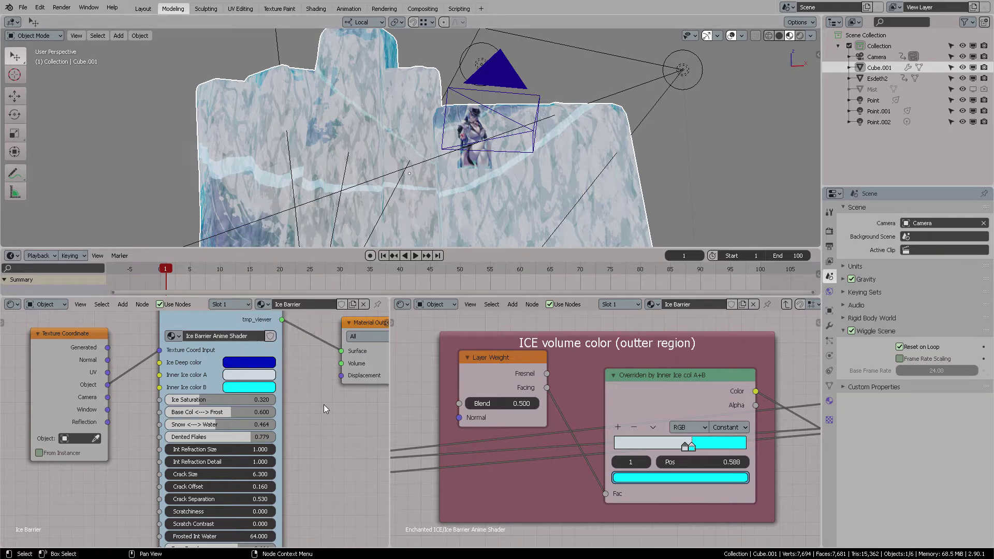
# Try other Base Col <---> Frost and Snow <---> Water values on the ice group node and revert them.
pyautogui.scroll(2, 326, 404)
pyautogui.scroll(1, 222, 395)
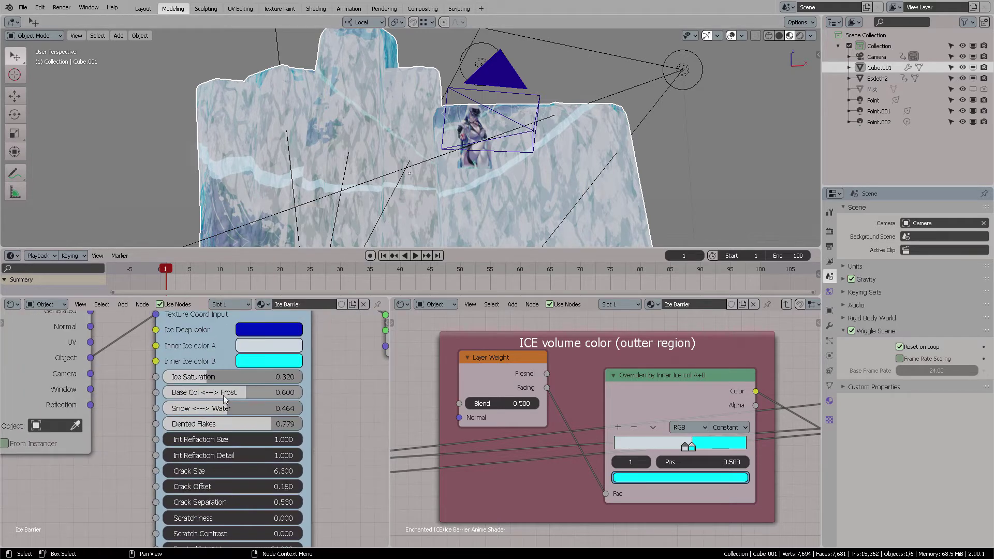
pyautogui.moveTo(222, 396)
pyautogui.mouseDown()
pyautogui.moveTo(279, 396)
pyautogui.moveTo(192, 395)
pyautogui.moveTo(272, 393)
pyautogui.mouseUp()
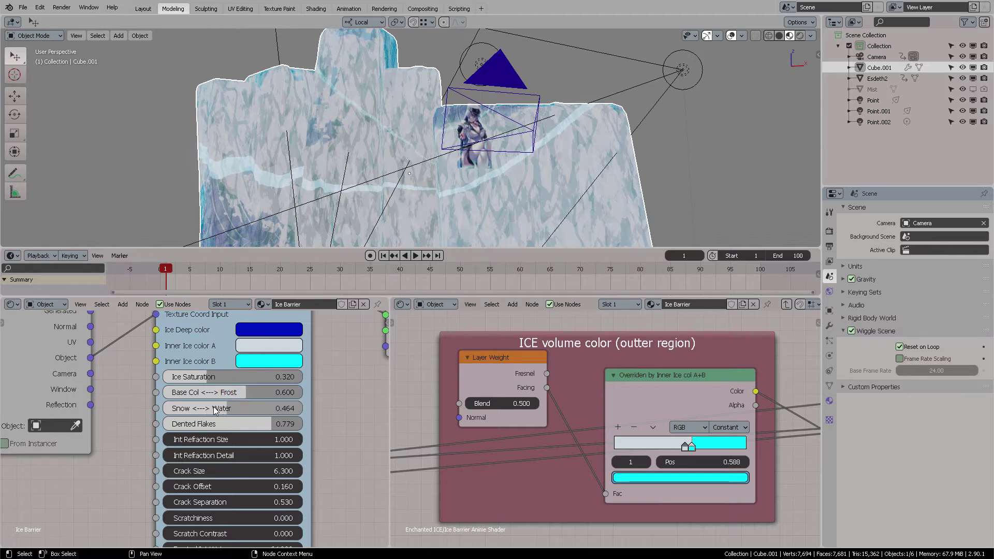
pyautogui.moveTo(215, 409)
pyautogui.mouseDown()
pyautogui.moveTo(193, 409)
pyautogui.moveTo(265, 409)
pyautogui.moveTo(217, 408)
pyautogui.mouseUp()
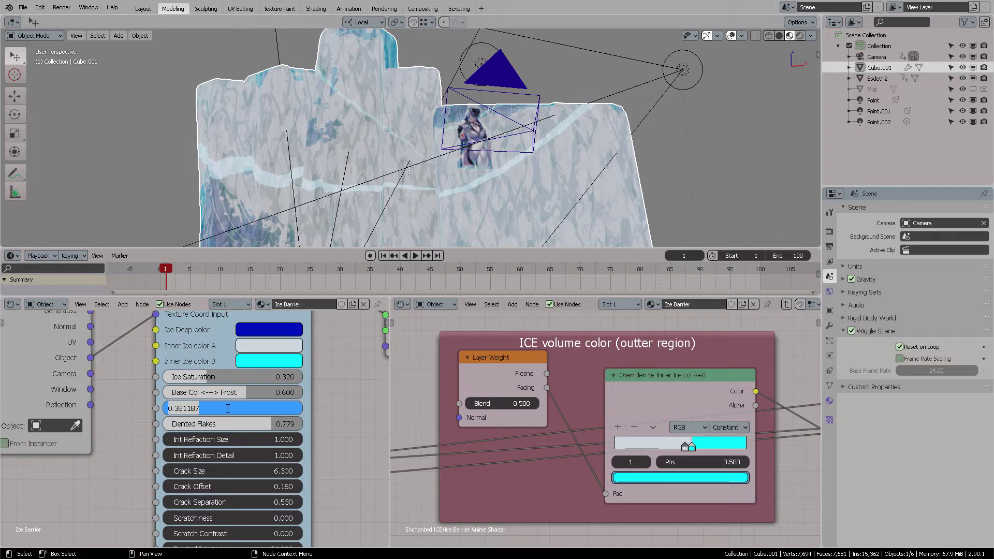
pyautogui.hotkey('ctrl', 'z')
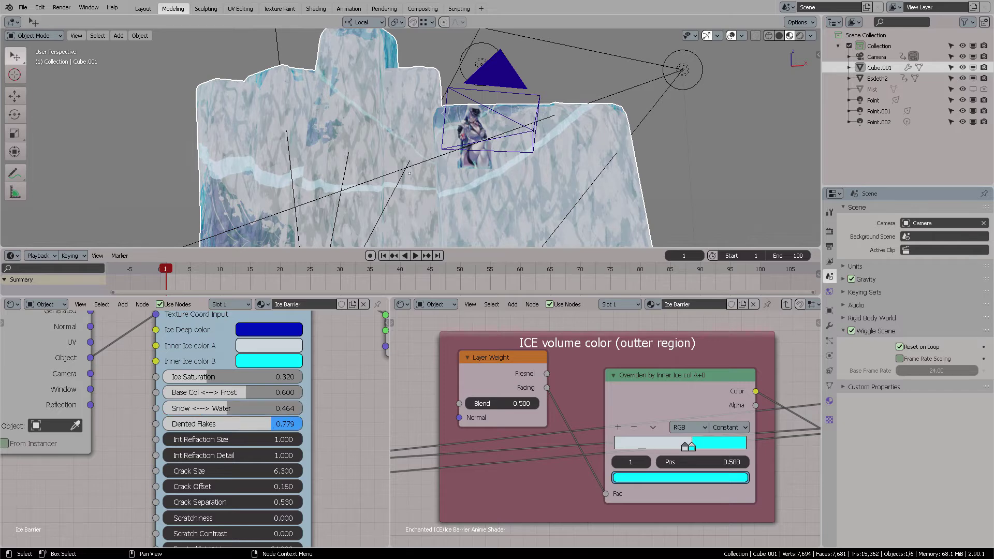
# Try other Dented Flakes and Int Refraction Size values on the ice group node and revert them.
pyautogui.moveTo(272, 423)
pyautogui.mouseDown()
pyautogui.moveTo(195, 423)
pyautogui.moveTo(281, 422)
pyautogui.mouseUp()
pyautogui.moveTo(228, 440)
pyautogui.mouseDown()
pyautogui.moveTo(241, 440)
pyautogui.moveTo(228, 440)
pyautogui.mouseUp()
pyautogui.moveTo(338, 168)
pyautogui.mouseDown(button='middle')
pyautogui.moveTo(395, 167)
pyautogui.moveTo(248, 166)
pyautogui.moveTo(344, 167)
pyautogui.mouseUp(button='middle')
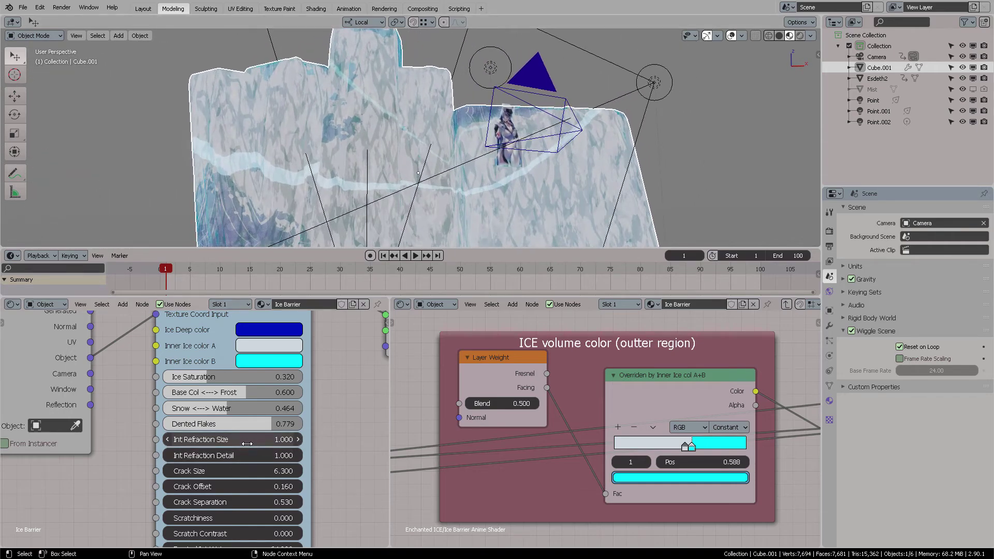
# Try an Int Refraction Detail of 3.200, inspect the ice from another angle, and undo the change.
pyautogui.moveTo(247, 456); pyautogui.dragTo(275, 456)
pyautogui.moveTo(343, 231); pyautogui.dragTo(297, 226, button='middle')
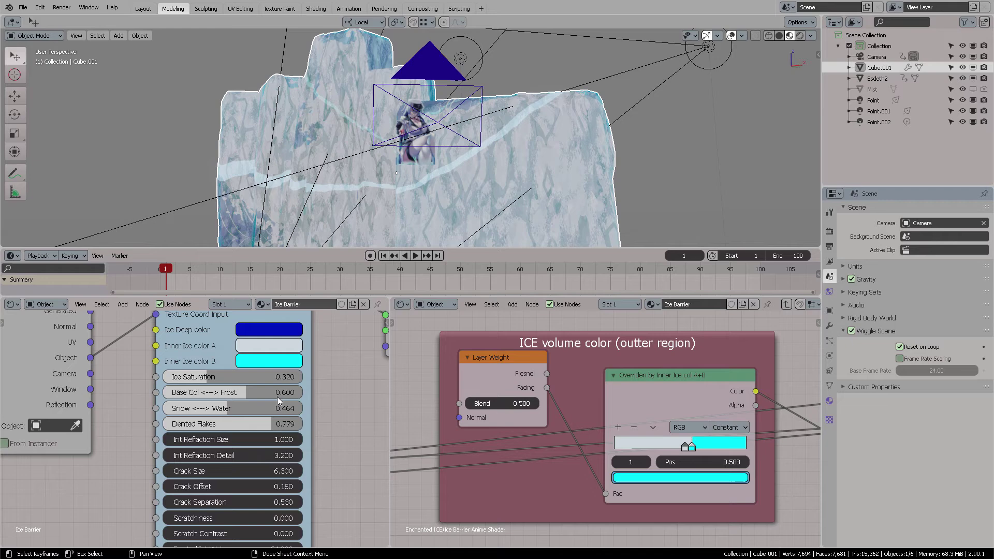
pyautogui.hotkey('ctrl', 'z')
# Try a Crack Size of 5.700 on the ice group node and undo the change.
pyautogui.moveTo(233, 471)
pyautogui.mouseDown()
pyautogui.moveTo(248, 471)
pyautogui.moveTo(224, 470)
pyautogui.mouseUp()
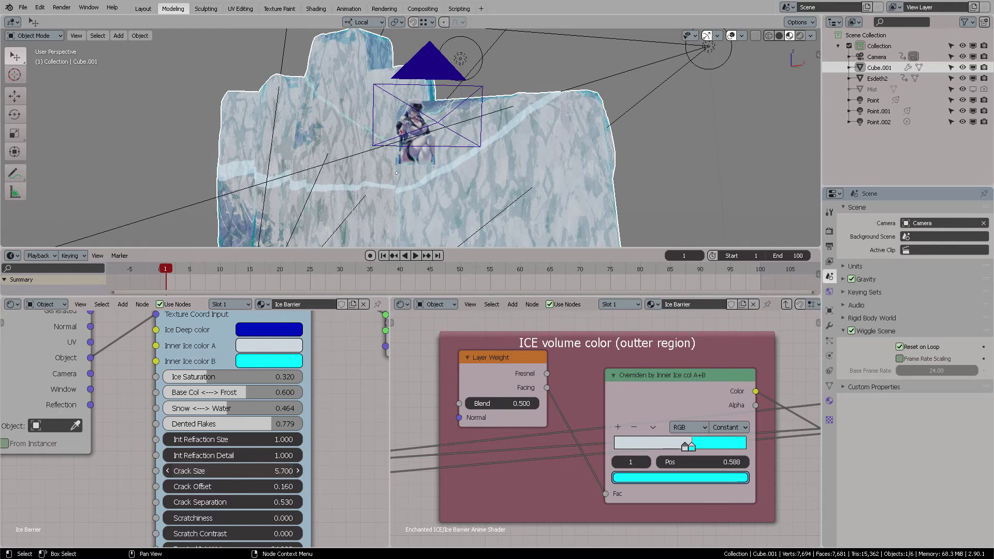
pyautogui.hotkey('ctrl', 'z')
pyautogui.moveTo(538, 175); pyautogui.dragTo(461, 229, button='middle')
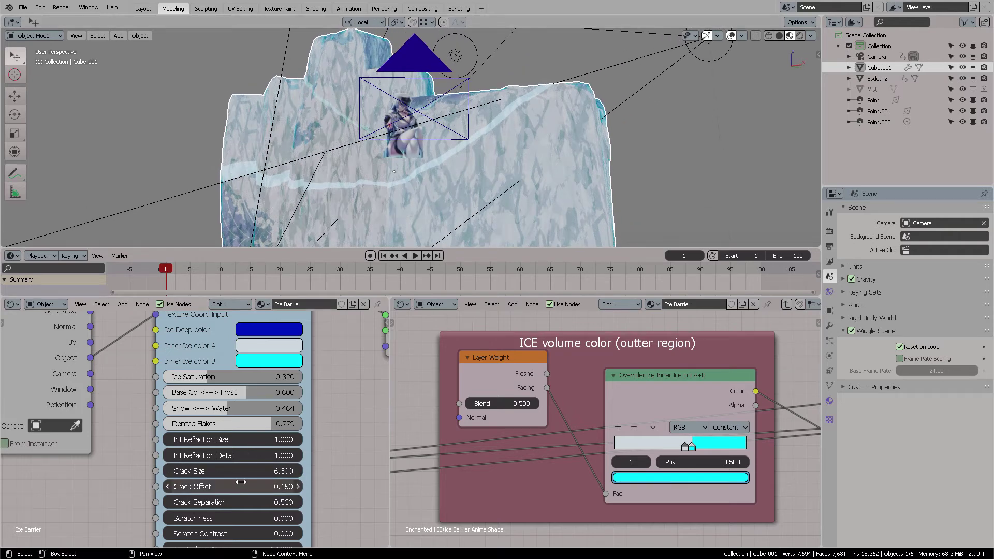
# Set the ice group node's Crack Offset to -0.410, checking it through the camera, and try adjusting Crack Separation.
pyautogui.moveTo(241, 482); pyautogui.dragTo(225, 482)
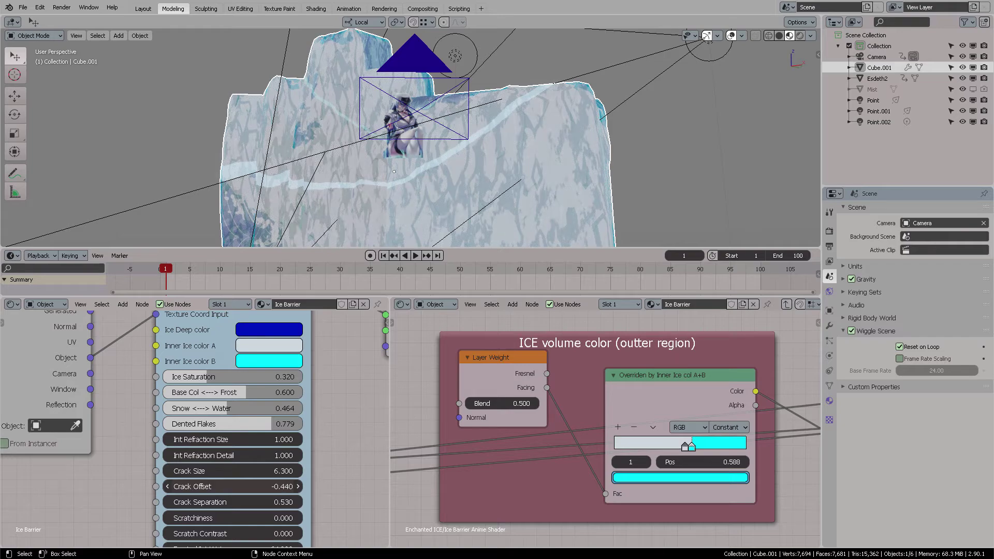
pyautogui.scroll(5, 557, 185)
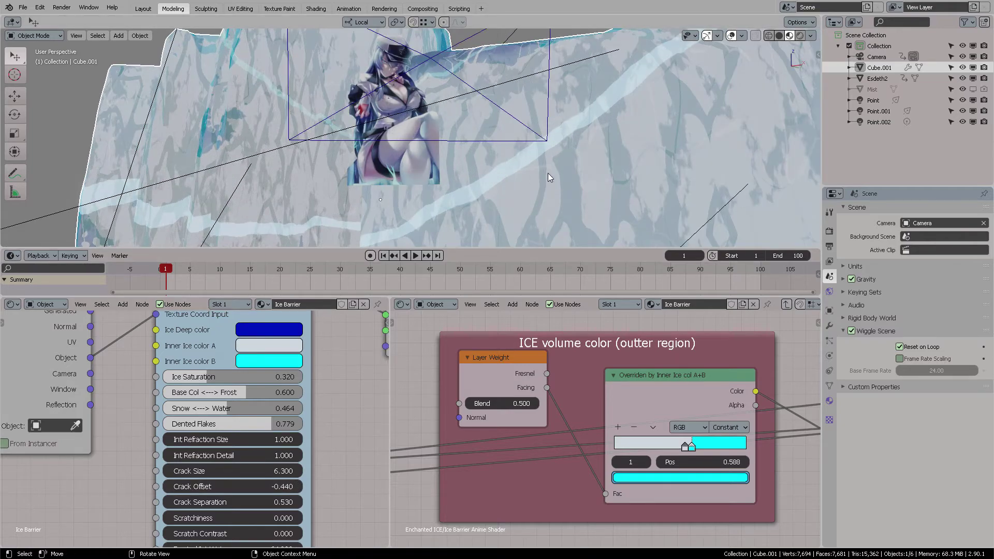
pyautogui.moveTo(548, 173); pyautogui.dragTo(547, 194, button='middle')
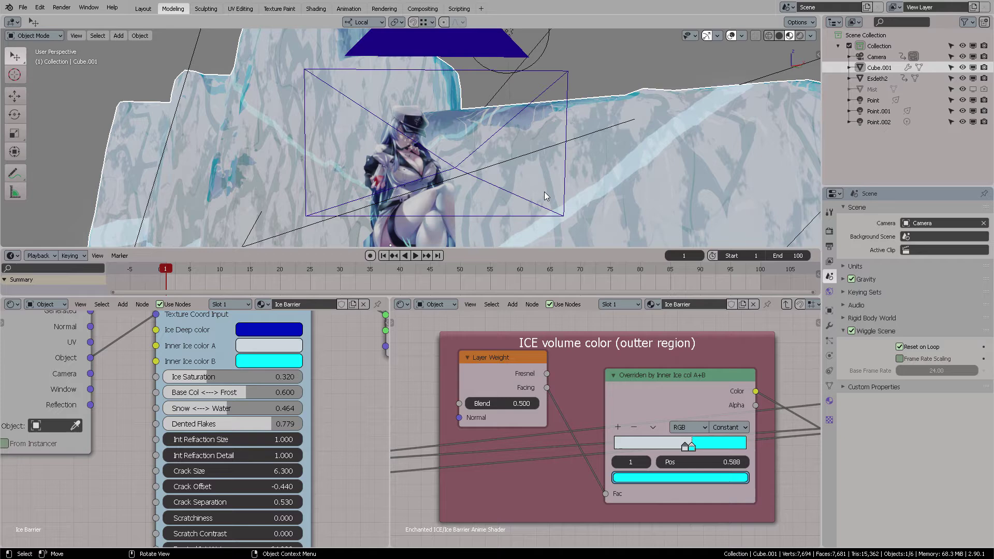
pyautogui.press('KP_0')
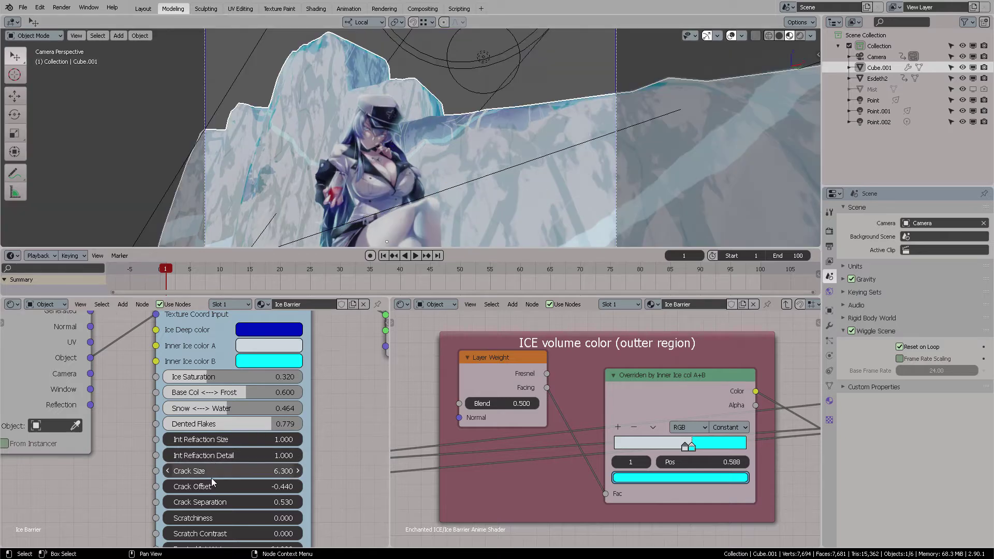
pyautogui.moveTo(269, 486); pyautogui.dragTo(192, 486)
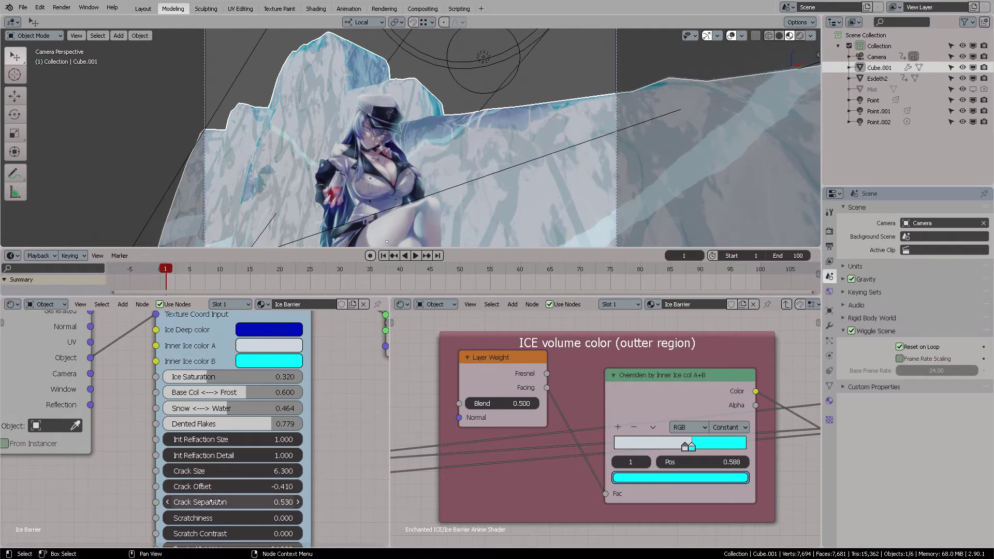
pyautogui.moveTo(214, 502); pyautogui.dragTo(244, 502)
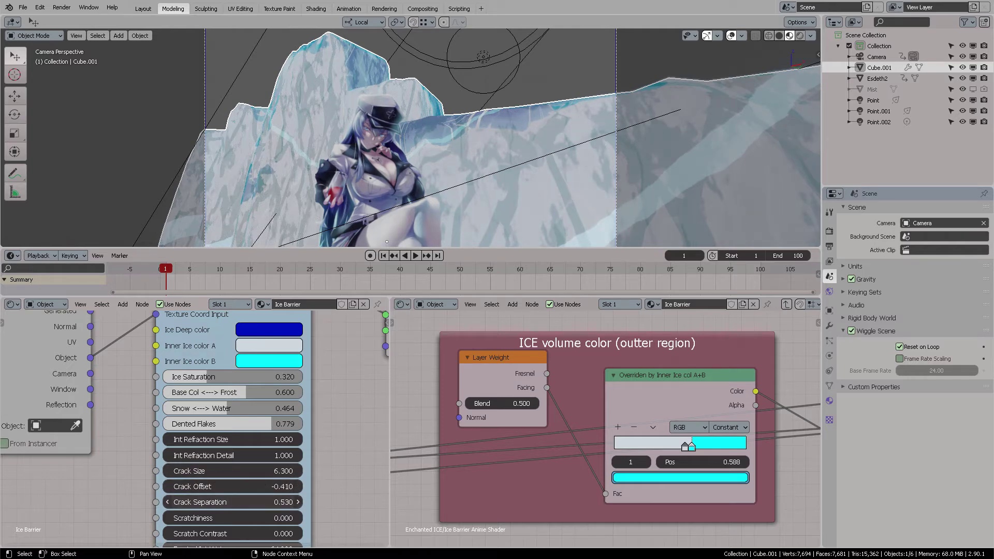
# Set the ice group node's Scratchiness to 5.200 and Scratch Contrast to -0.100.
pyautogui.moveTo(214, 517); pyautogui.dragTo(255, 517)
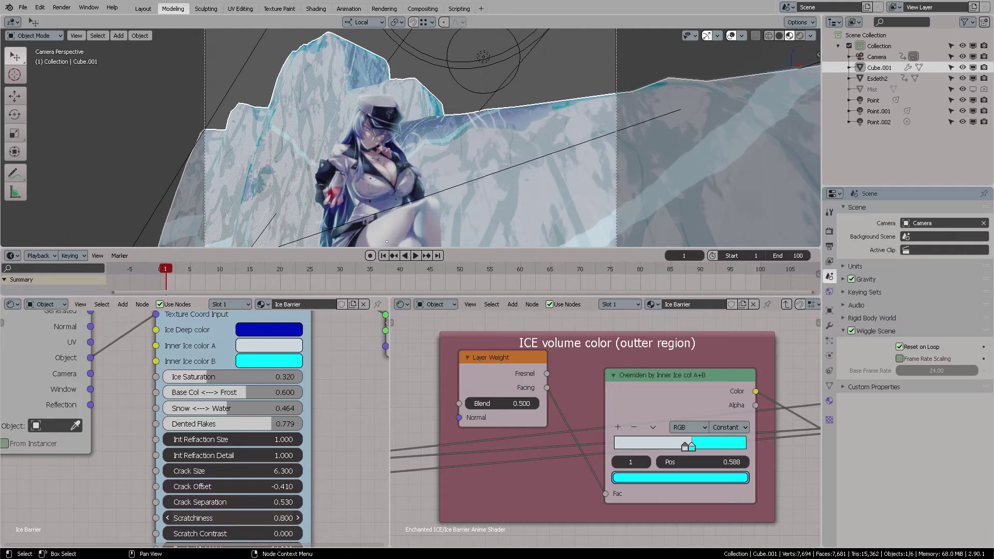
pyautogui.moveTo(447, 158); pyautogui.dragTo(525, 193, button='middle')
pyautogui.scroll(-4, 461, 158)
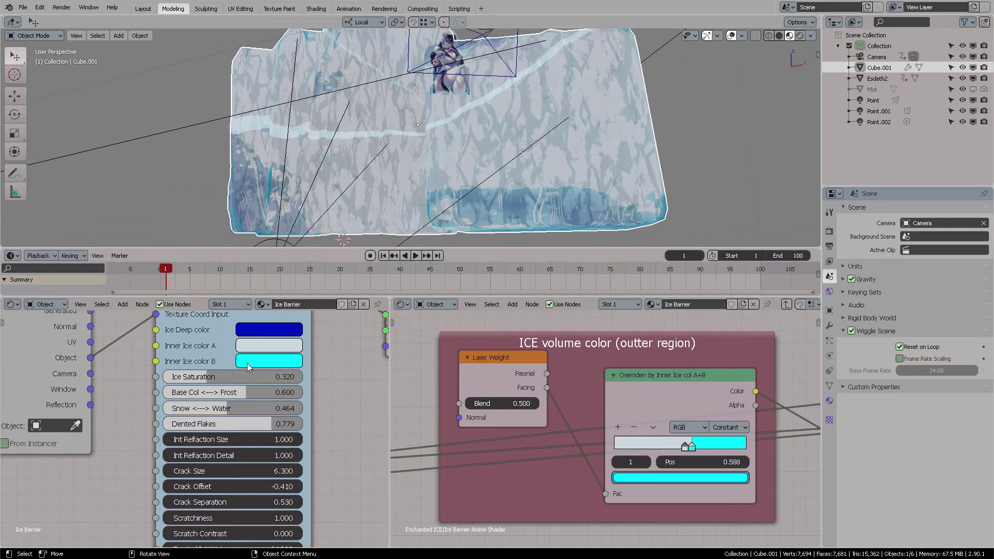
pyautogui.moveTo(216, 516); pyautogui.dragTo(257, 533)
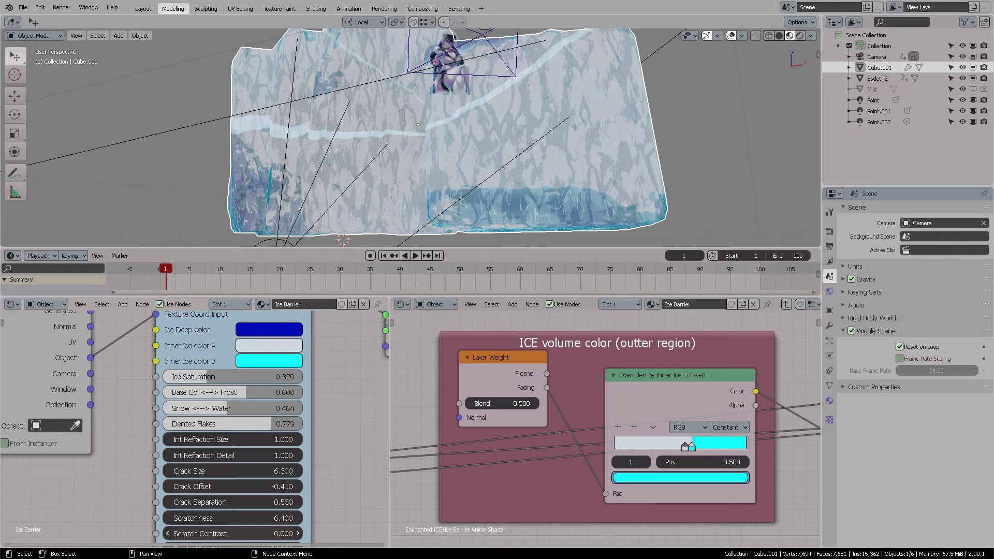
pyautogui.moveTo(234, 518)
pyautogui.mouseDown()
pyautogui.moveTo(207, 518)
pyautogui.moveTo(218, 517)
pyautogui.mouseUp()
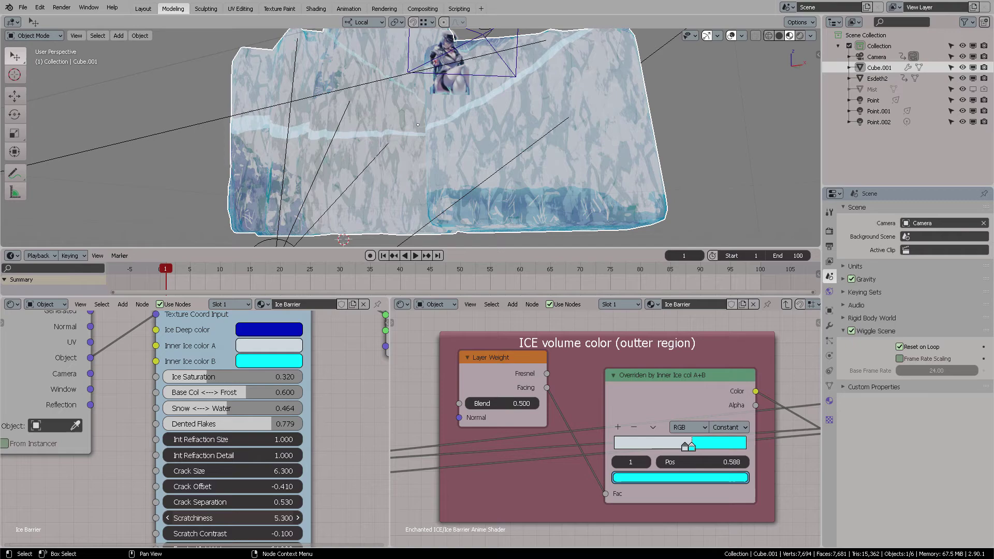
# Try another Frosted Int Water value and revert it, and set the Swirly Ozone pattern to 0.671.
pyautogui.moveTo(529, 209); pyautogui.dragTo(549, 176, button='middle')
pyautogui.keyDown('shift'); pyautogui.scroll(-4, 318, 410); pyautogui.keyUp('shift')
pyautogui.scroll(2, 247, 448)
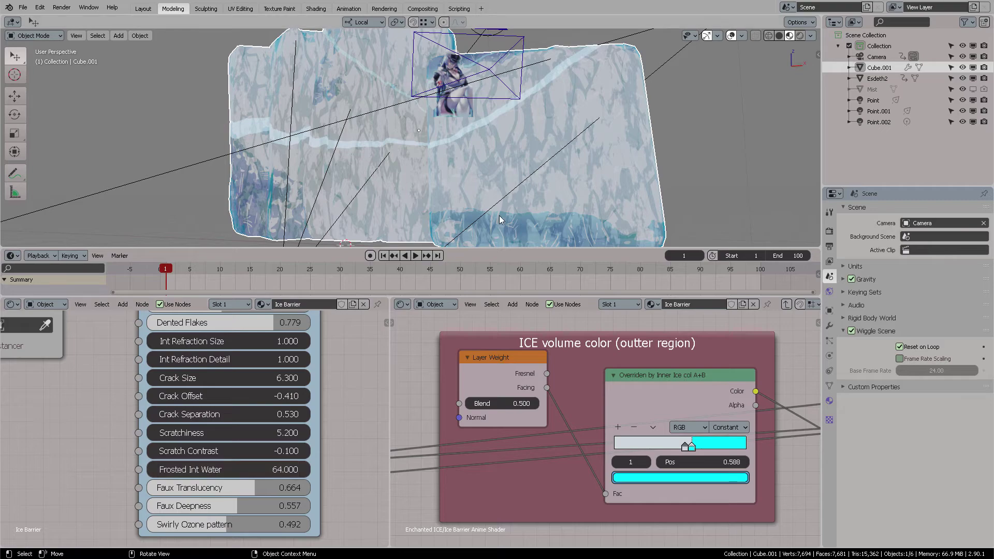
pyautogui.scroll(3, 517, 199)
pyautogui.scroll(5, 510, 197)
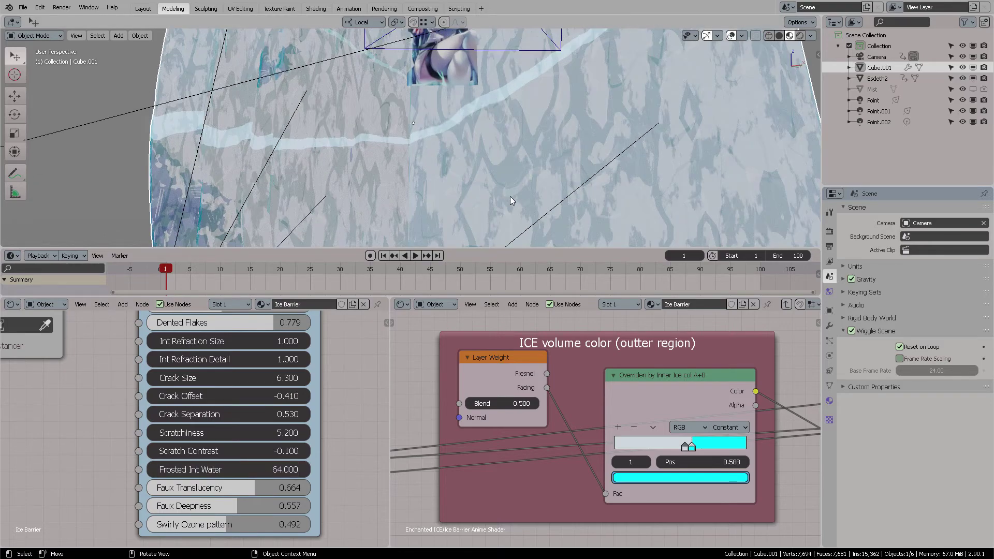
pyautogui.scroll(-4, 502, 137)
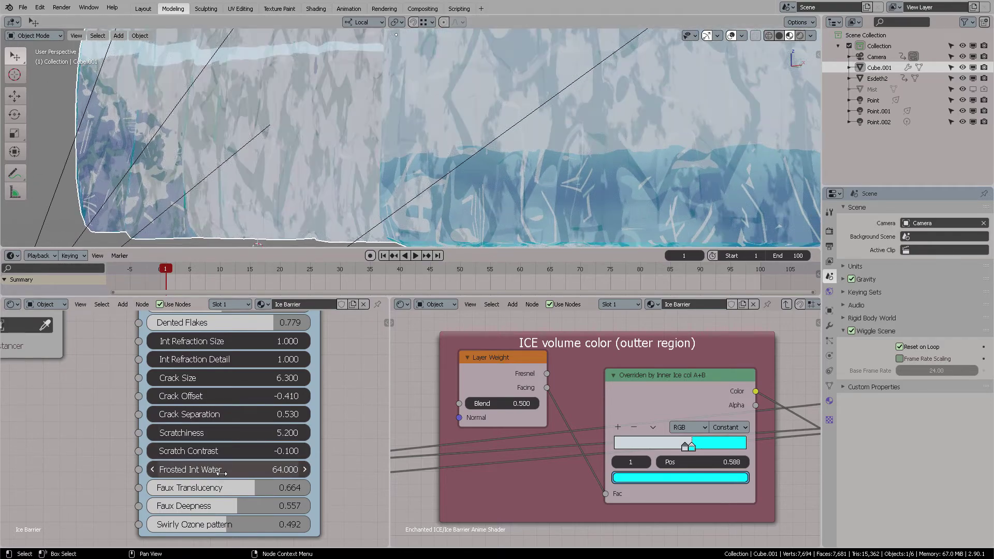
pyautogui.moveTo(229, 470)
pyautogui.mouseDown()
pyautogui.moveTo(381, 469)
pyautogui.moveTo(228, 469)
pyautogui.moveTo(243, 486)
pyautogui.moveTo(135, 487)
pyautogui.moveTo(292, 486)
pyautogui.moveTo(219, 489)
pyautogui.moveTo(237, 505)
pyautogui.moveTo(287, 505)
pyautogui.moveTo(154, 505)
pyautogui.moveTo(297, 507)
pyautogui.moveTo(266, 524)
pyautogui.moveTo(171, 525)
pyautogui.moveTo(257, 524)
pyautogui.mouseUp()
pyautogui.hotkey('ctrl', 'z')
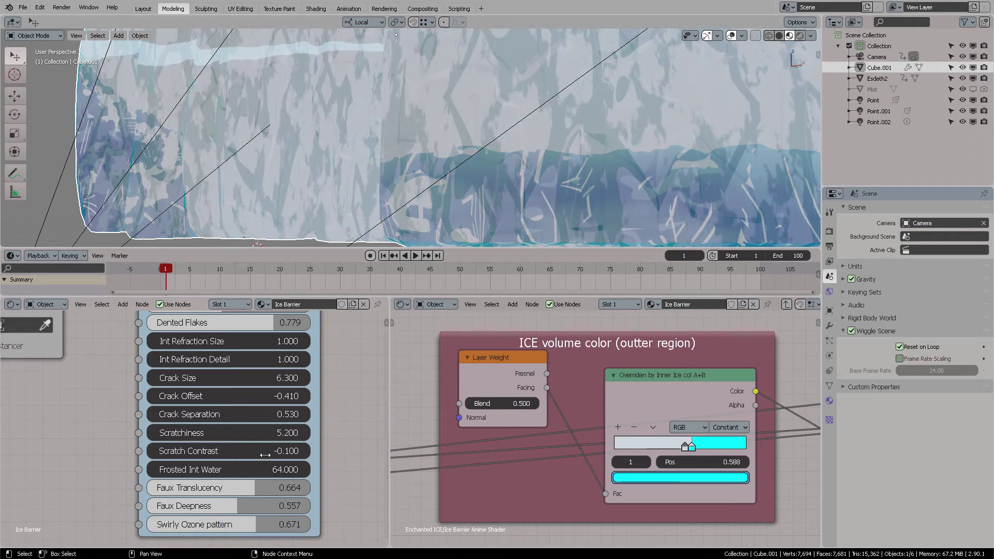
pyautogui.scroll(-6, 575, 162)
pyautogui.moveTo(589, 149)
pyautogui.keyDown('shift'); pyautogui.mouseDown(button='middle')
pyautogui.moveTo(591, 174)
pyautogui.moveTo(596, 143)
pyautogui.mouseUp(button='middle'); pyautogui.keyUp('shift')
pyautogui.scroll(1, 591, 174)
pyautogui.moveTo(249, 525)
pyautogui.mouseDown()
pyautogui.moveTo(155, 525)
pyautogui.moveTo(255, 524)
pyautogui.mouseUp()
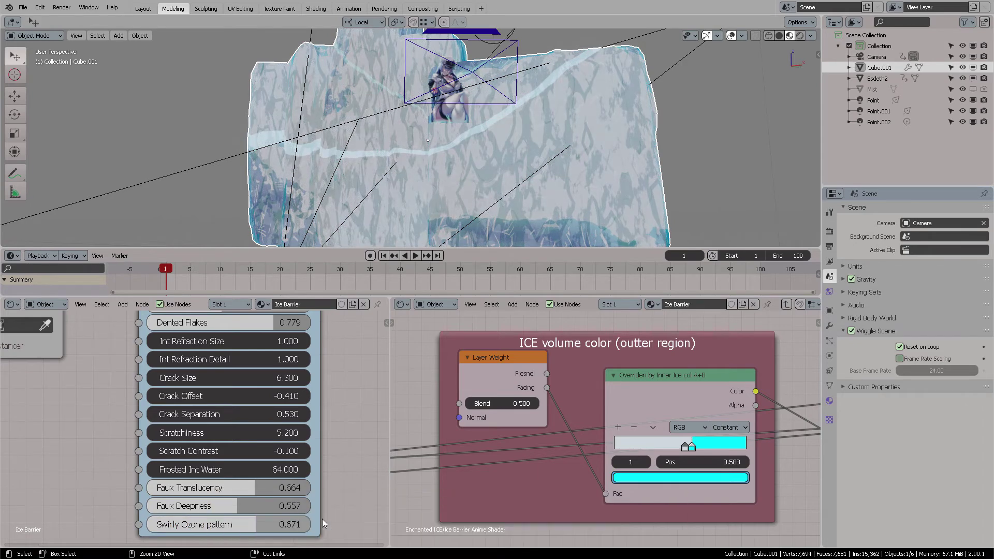
# Examine the image texture insertion frame and the final material mix frame inside the ice shader's node group.
pyautogui.moveTo(329, 363); pyautogui.dragTo(323, 435, button='middle')
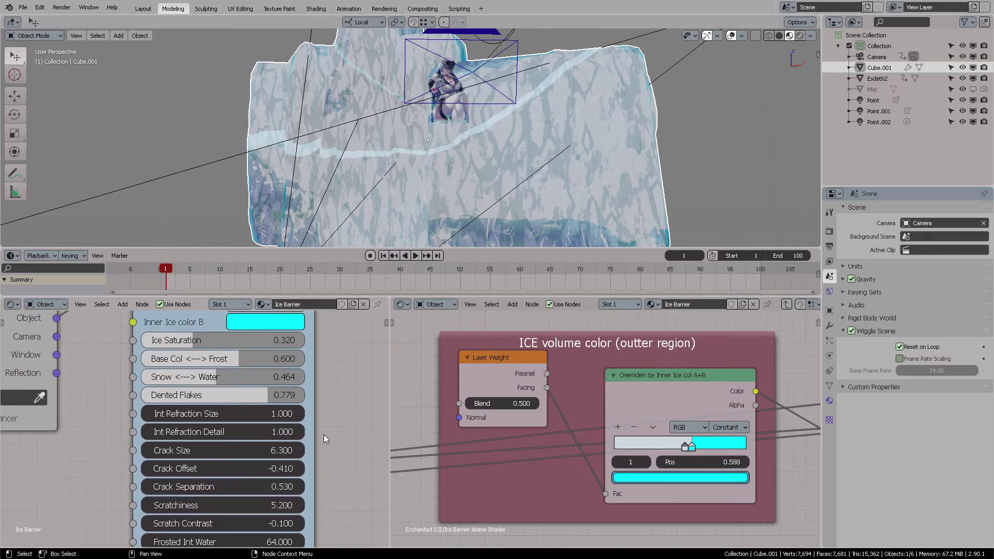
pyautogui.scroll(-4, 324, 439)
pyautogui.moveTo(334, 397); pyautogui.dragTo(290, 467, button='middle')
pyautogui.scroll(-2, 318, 438)
pyautogui.scroll(2, 320, 439)
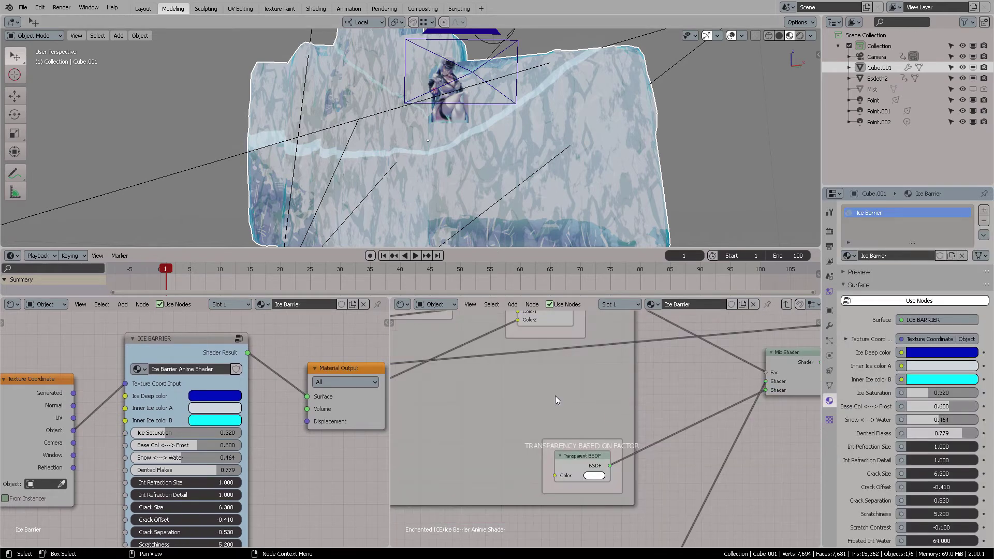
pyautogui.scroll(9, 656, 403)
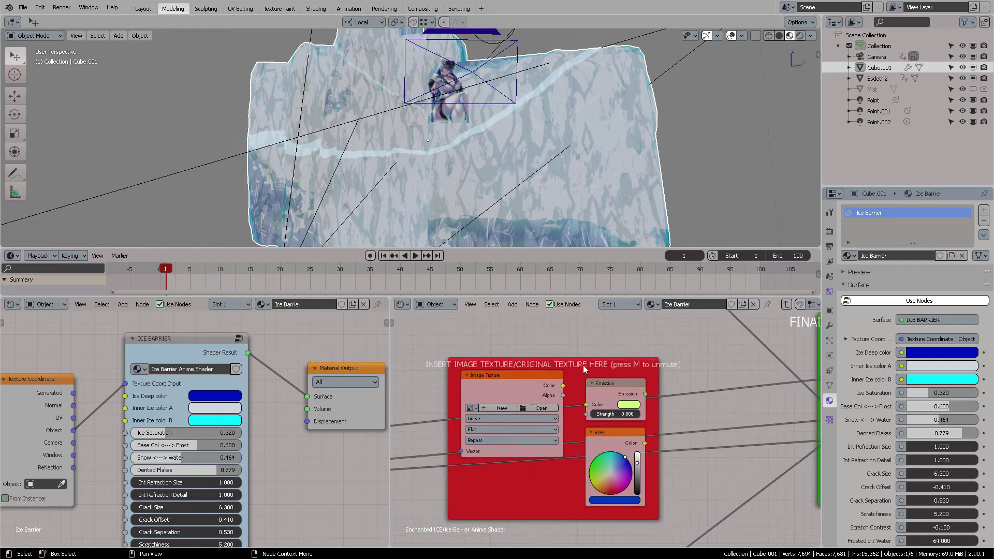
pyautogui.moveTo(573, 382); pyautogui.dragTo(554, 348)
pyautogui.moveTo(687, 422); pyautogui.dragTo(602, 420, button='middle')
pyautogui.scroll(-1, 498, 341)
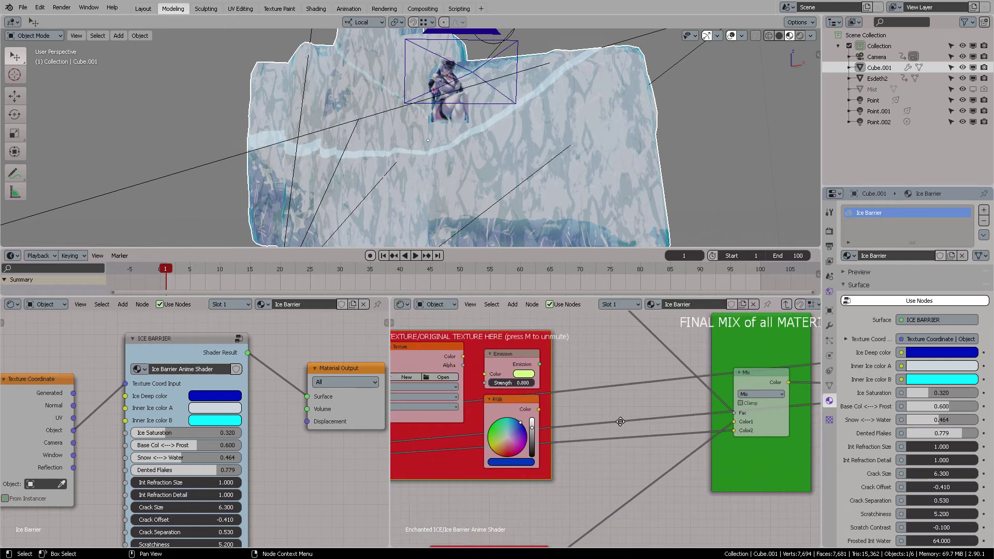
pyautogui.moveTo(498, 341); pyautogui.dragTo(509, 354, button='middle')
pyautogui.moveTo(508, 354); pyautogui.dragTo(546, 353)
pyautogui.moveTo(625, 364); pyautogui.dragTo(593, 354, button='middle')
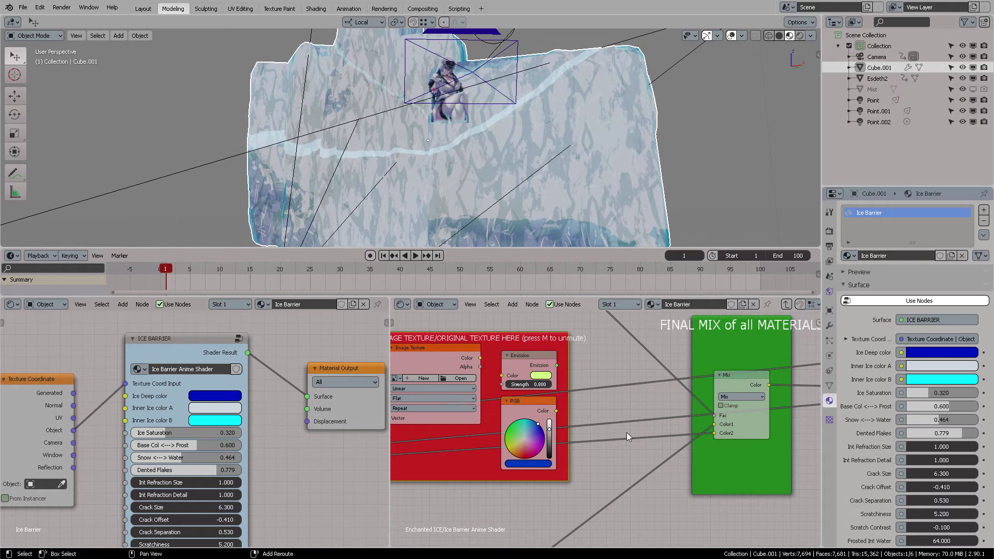
# Add a reroute on the link feeding Color2 of the final Mix node and enclose it in a frame labelled "Connect Texture here".
pyautogui.keyDown('shift'); pyautogui.moveTo(627, 437); pyautogui.dragTo(624, 454, button='right'); pyautogui.keyUp('shift')
pyautogui.scroll(-5, 673, 437)
pyautogui.moveTo(621, 479); pyautogui.dragTo(633, 456, button='middle')
pyautogui.scroll(7, 663, 422)
pyautogui.click(592, 440)
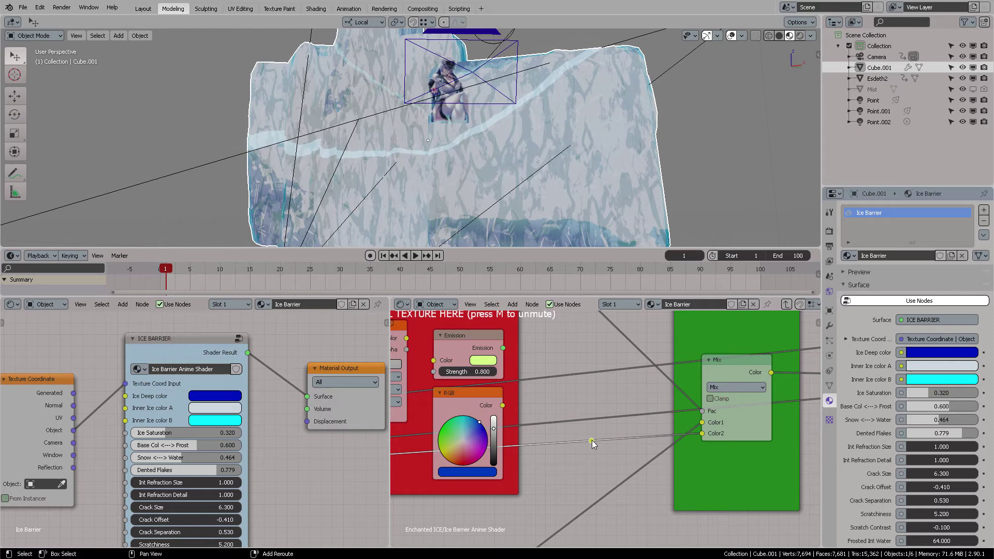
pyautogui.hotkey('shift', 'p')
pyautogui.press('F2')
pyautogui.write('Connect Texture here')
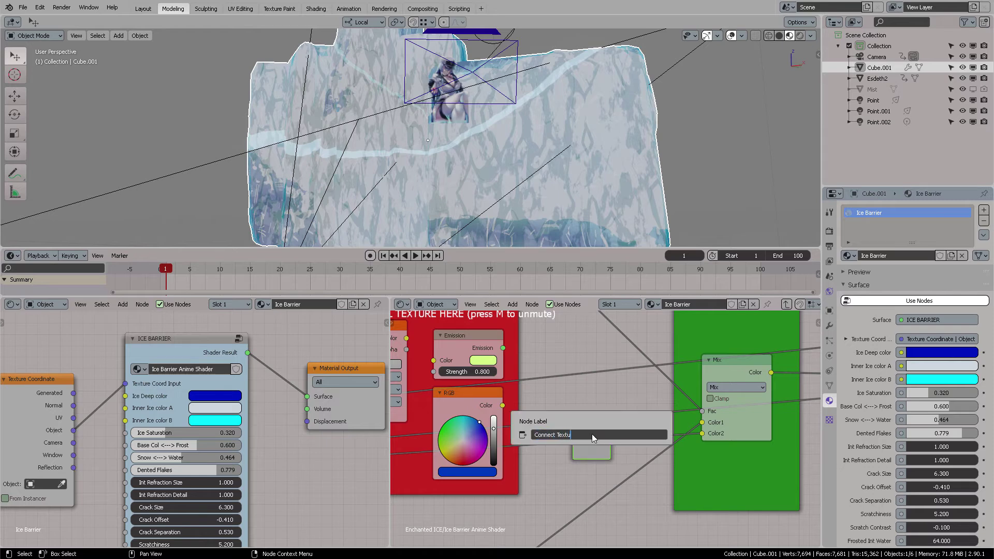
pyautogui.press('Return')
# Try to start a link from the Image Texture node's color output and undo the resulting change.
pyautogui.moveTo(616, 382); pyautogui.dragTo(728, 402, button='middle')
pyautogui.moveTo(516, 358); pyautogui.dragTo(518, 361)
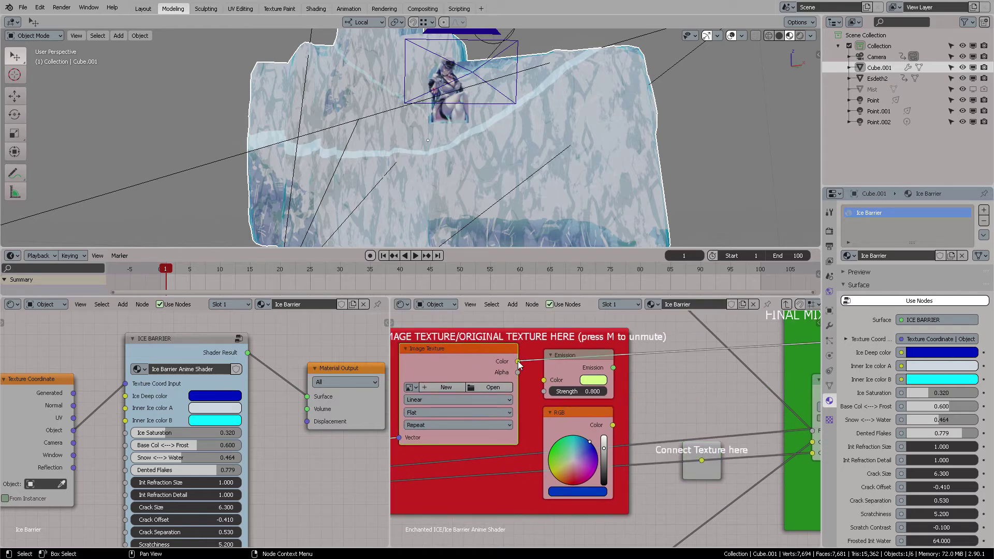
pyautogui.hotkey('ctrl', 'z')
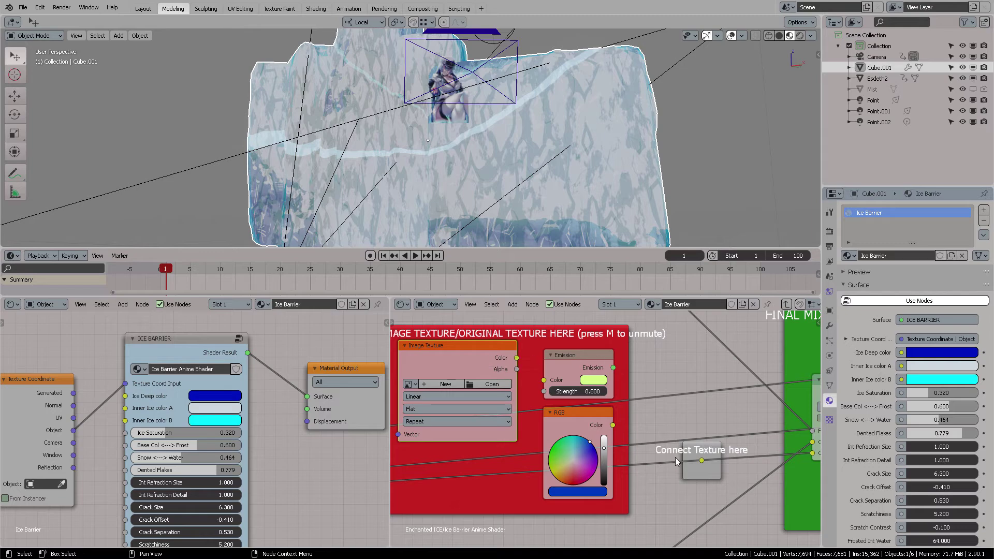
# Look through the ice shader's internal node frames to find the Rim Light Direction nodes.
pyautogui.scroll(-5, 651, 482)
pyautogui.moveTo(650, 482); pyautogui.dragTo(680, 474, button='middle')
pyautogui.scroll(-7, 654, 492)
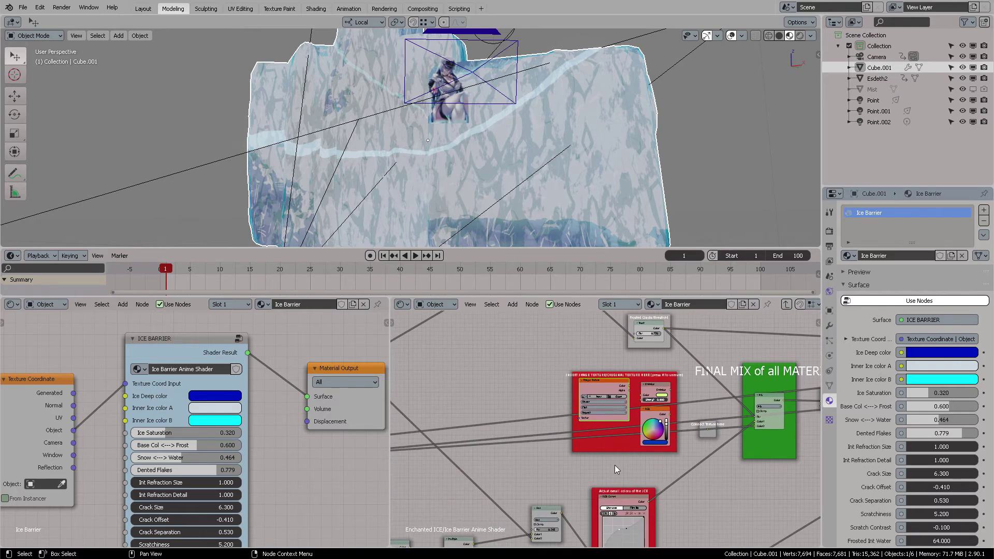
pyautogui.moveTo(614, 468); pyautogui.dragTo(639, 414, button='middle')
pyautogui.scroll(9, 673, 422)
pyautogui.scroll(-18, 600, 430)
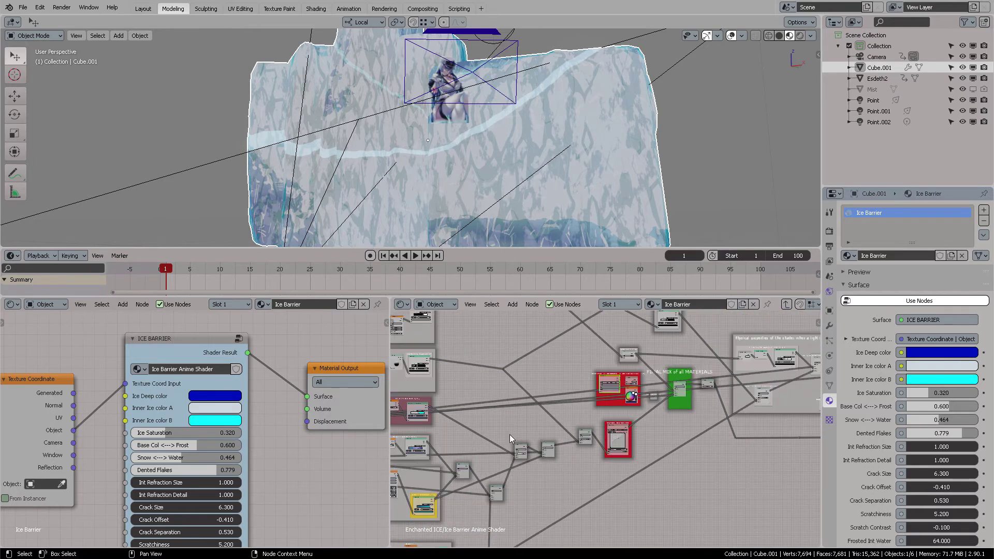
pyautogui.moveTo(445, 448); pyautogui.dragTo(615, 468, button='middle')
pyautogui.scroll(11, 616, 466)
pyautogui.scroll(9, 645, 456)
pyautogui.moveTo(537, 370); pyautogui.dragTo(629, 403, button='middle')
pyautogui.scroll(4, 629, 403)
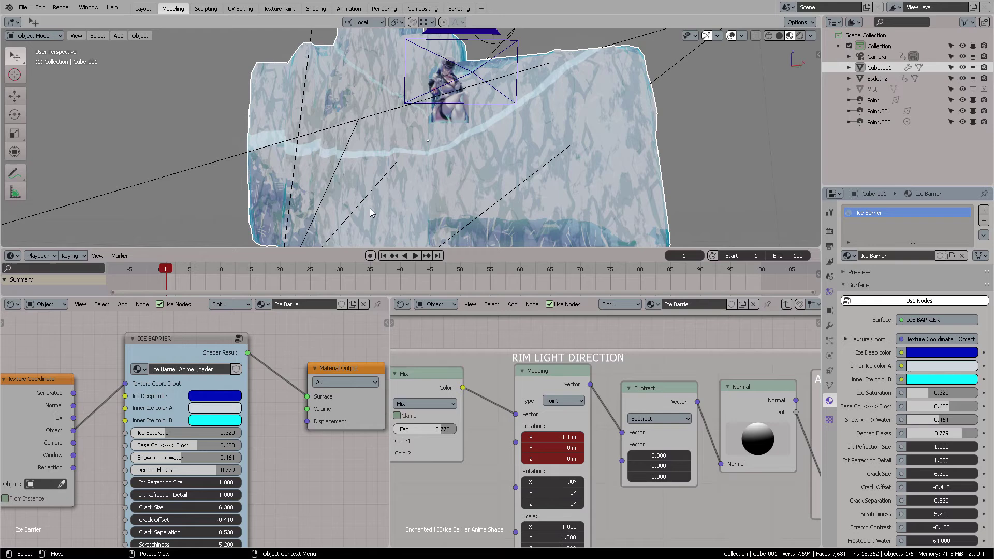
# Show the ICE BARRIER node's keyframes, scrub through the rim light animation, stop at frame 2, and check the camera view.
pyautogui.moveTo(171, 271); pyautogui.dragTo(208, 271)
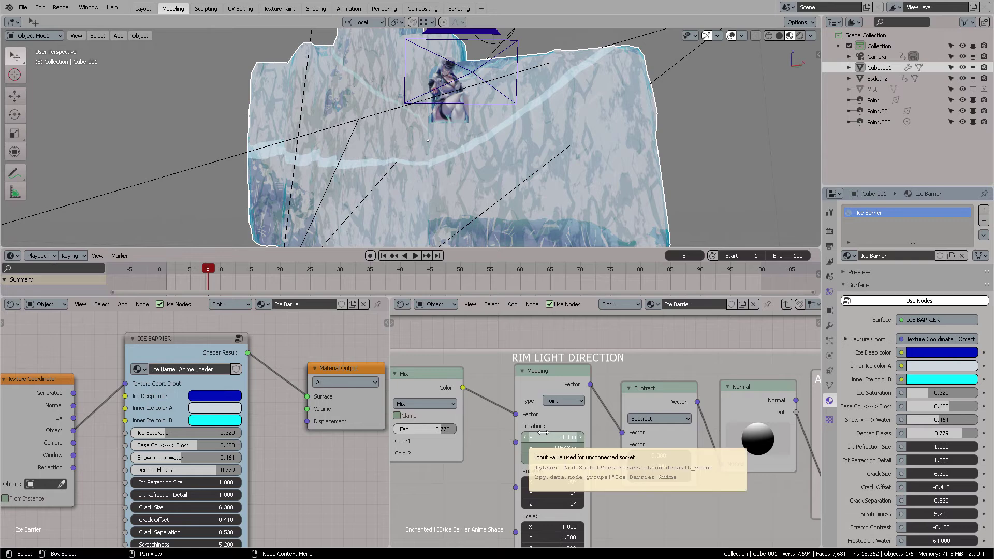
pyautogui.click(158, 339)
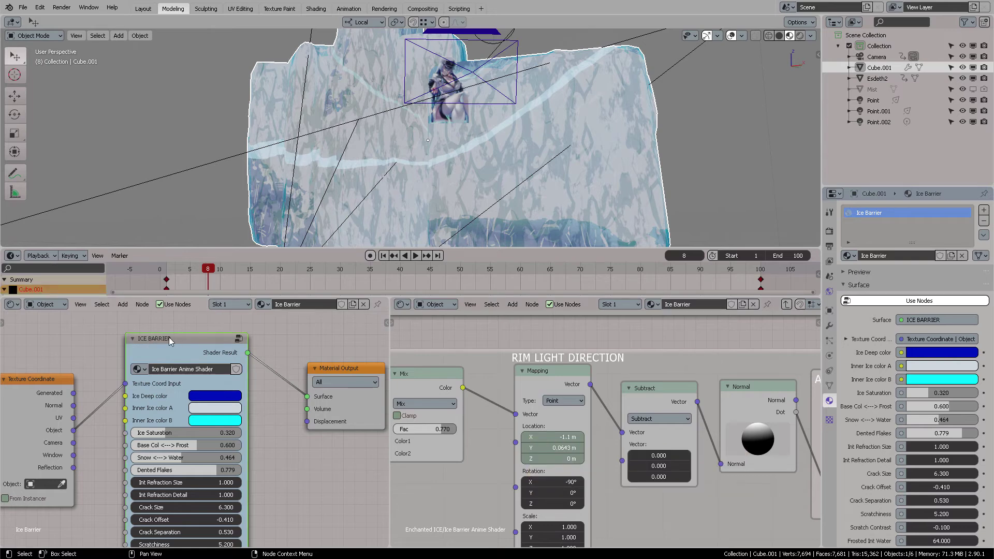
pyautogui.moveTo(170, 350)
pyautogui.mouseDown()
pyautogui.moveTo(159, 348)
pyautogui.moveTo(171, 353)
pyautogui.mouseUp()
pyautogui.moveTo(207, 271)
pyautogui.mouseDown()
pyautogui.moveTo(162, 270)
pyautogui.moveTo(548, 273)
pyautogui.mouseUp()
pyautogui.moveTo(629, 272); pyautogui.dragTo(170, 270)
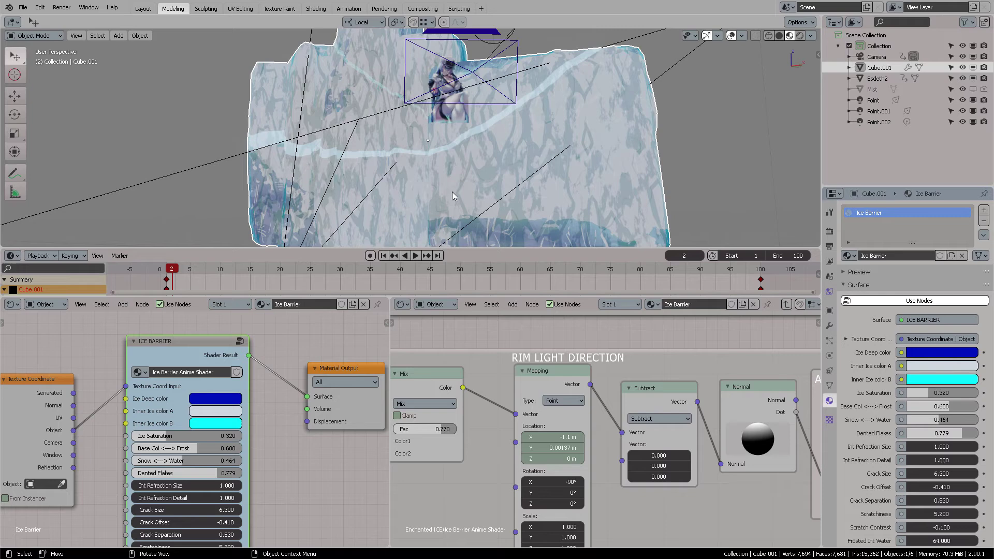
pyautogui.press('KP_0')
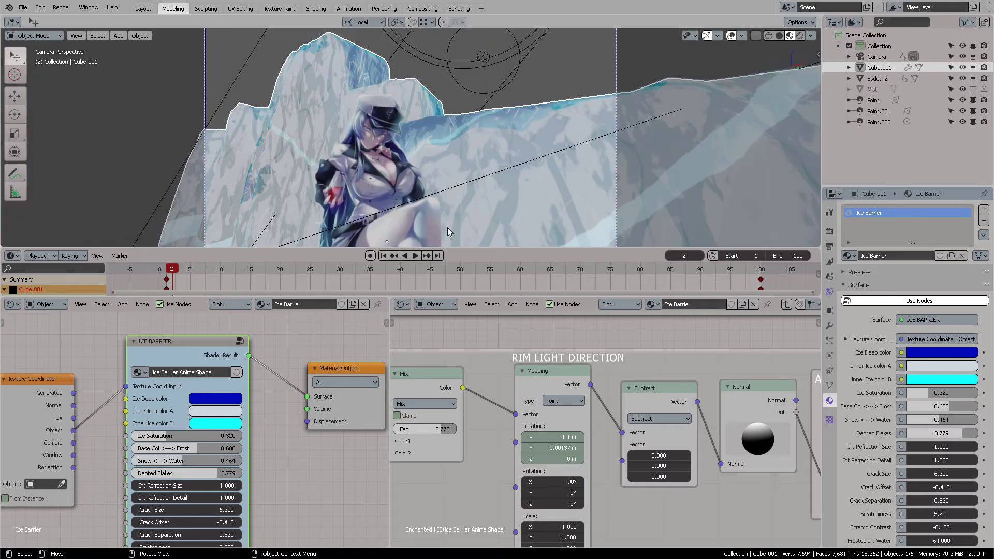
# Switch to the Layout workspace and deselect the ICE BARRIER group node in the material's node tree.
pyautogui.click(142, 9)
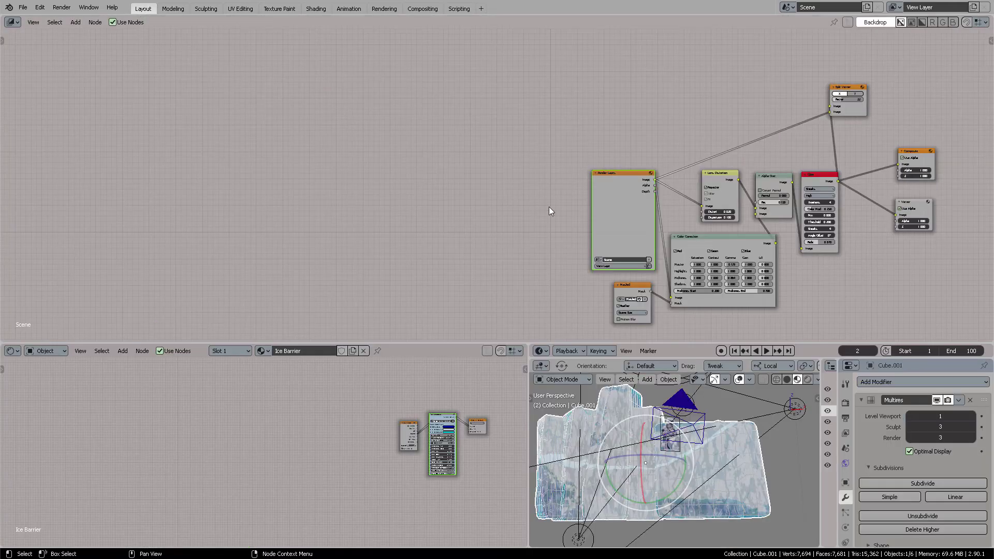
pyautogui.click(476, 385)
pyautogui.moveTo(471, 400); pyautogui.dragTo(340, 410, button='middle')
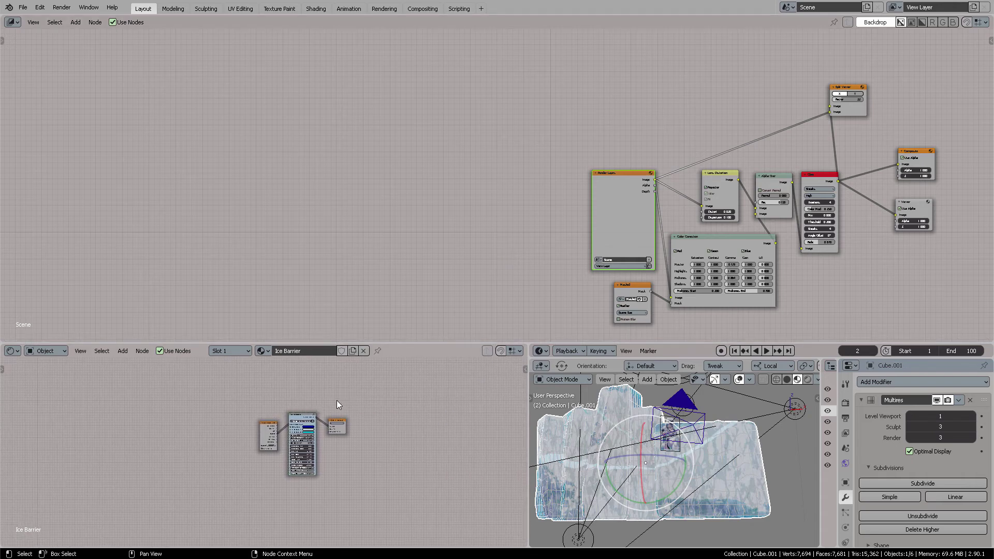
# Save the file, render frame 2, check the rendered image, and return to the compositing nodes.
pyautogui.scroll(5, 346, 409)
pyautogui.scroll(3, 392, 421)
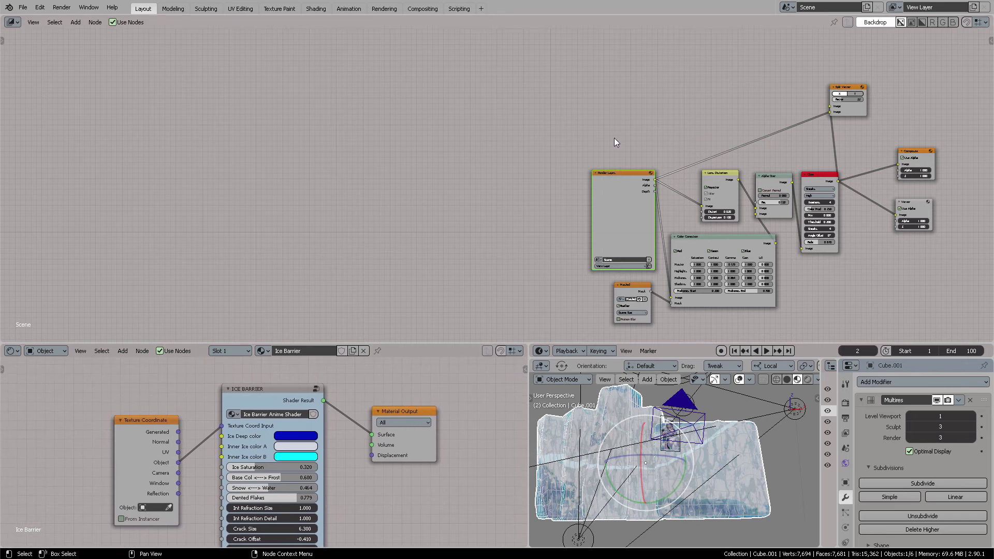
pyautogui.moveTo(608, 204); pyautogui.dragTo(381, 223, button='middle')
pyautogui.hotkey('ctrl', 's')
pyautogui.press('F12')
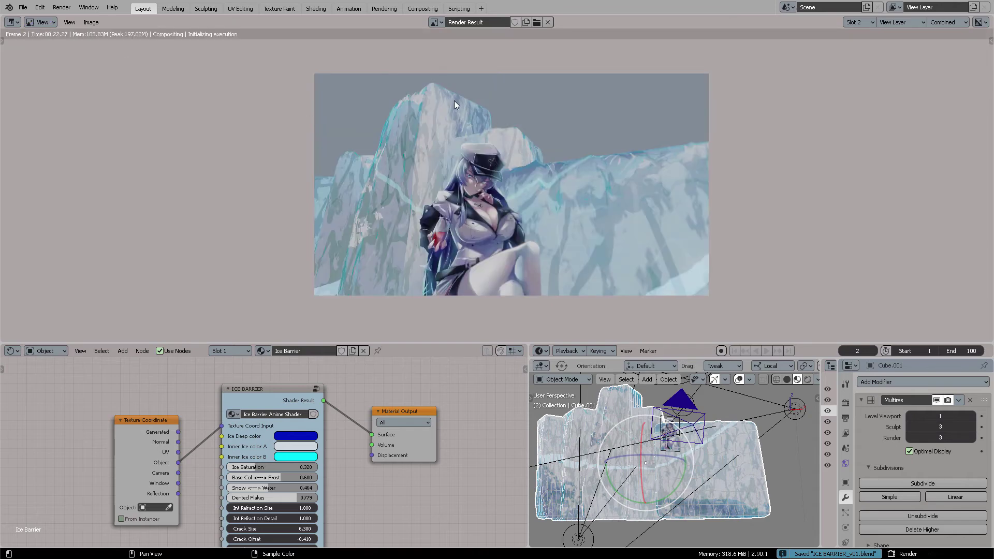
pyautogui.press('Home')
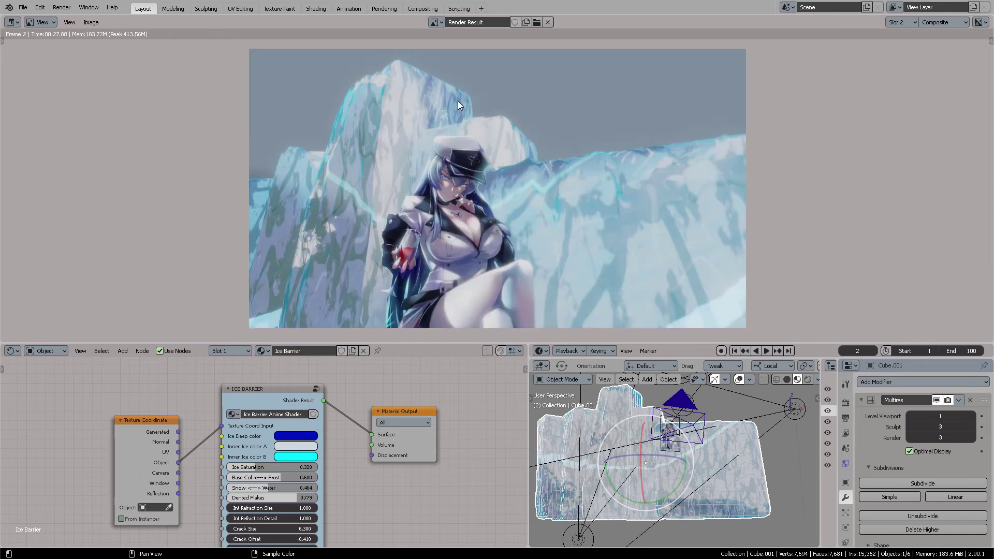
pyautogui.press('Escape')
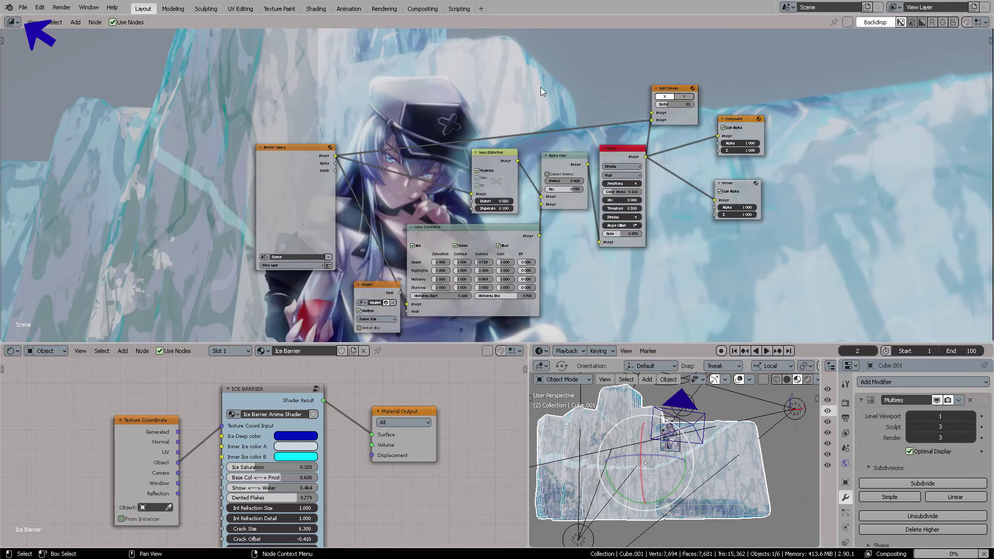
# Enlarge the compositor's backdrop image, reposition the Split Viewer node slightly, and set its Factor to 0.
pyautogui.scroll(-2, 507, 107)
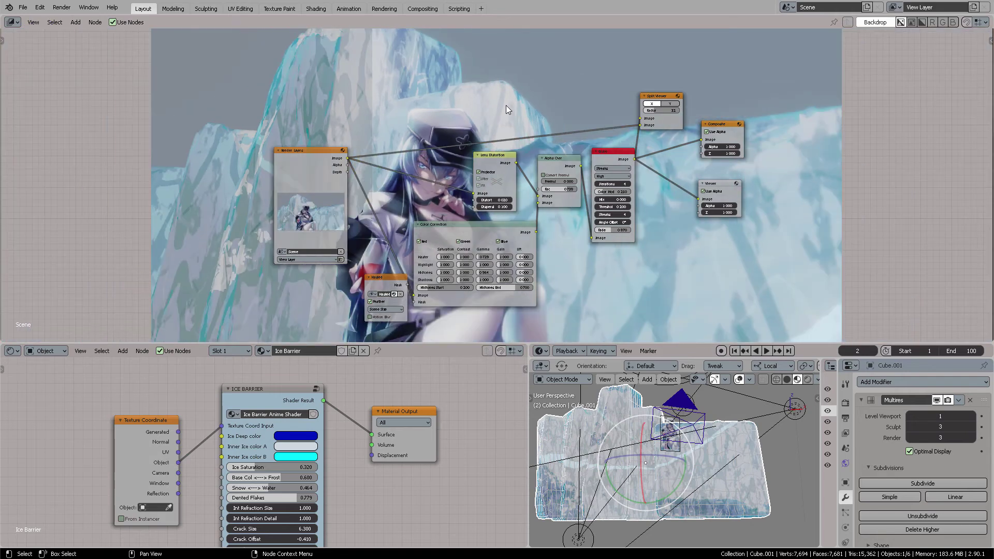
pyautogui.hotkey('alt', 'v')
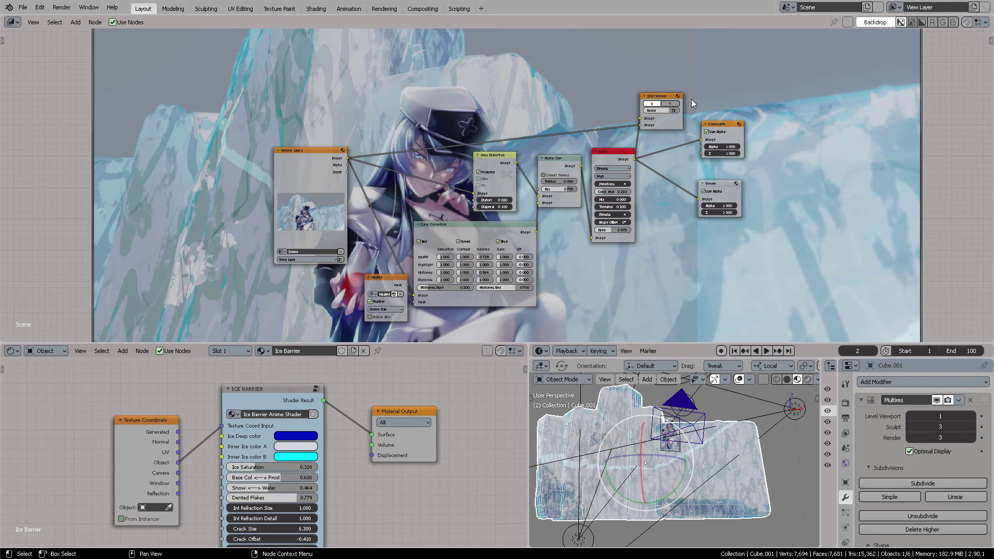
pyautogui.scroll(3, 692, 107)
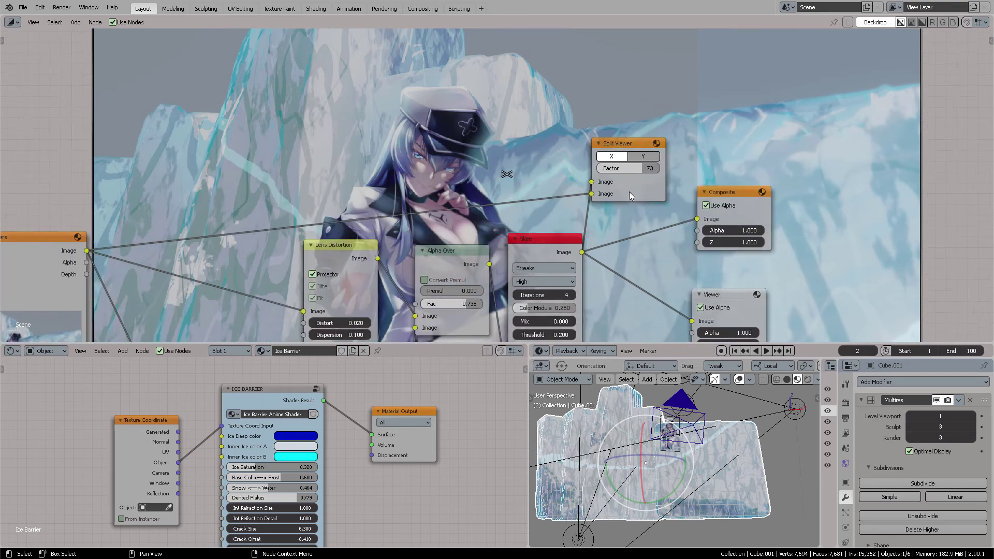
pyautogui.moveTo(656, 135); pyautogui.dragTo(645, 146)
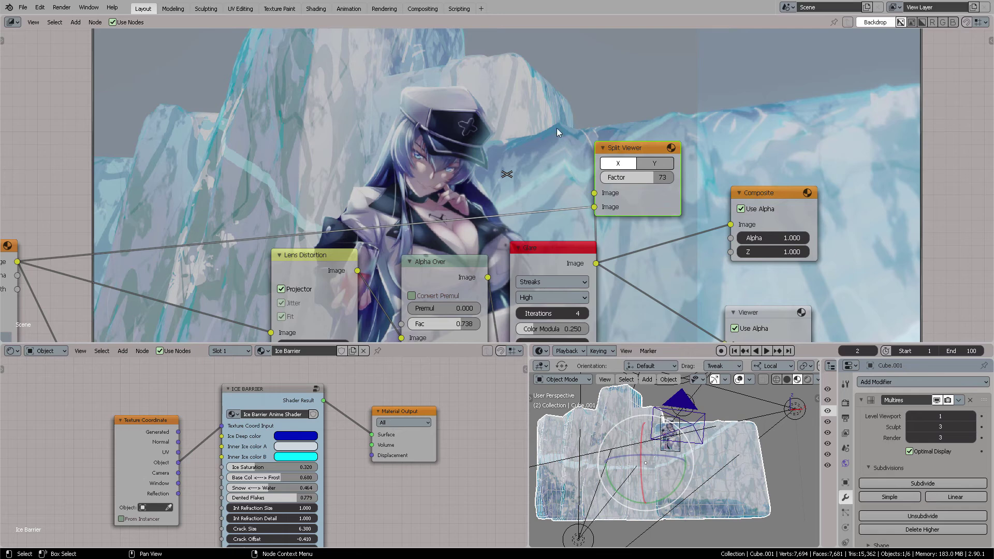
pyautogui.moveTo(647, 178); pyautogui.dragTo(600, 180)
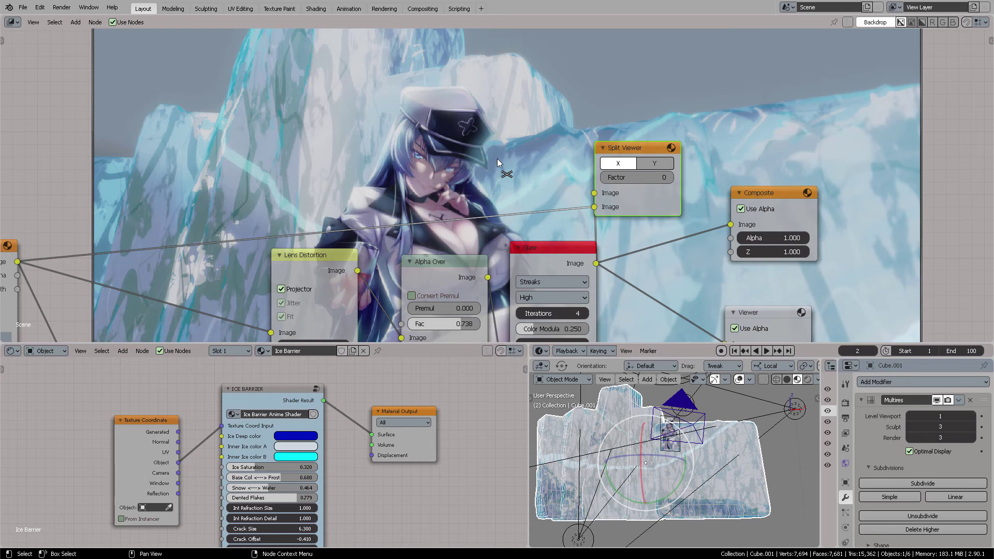
pyautogui.scroll(-4, 509, 174)
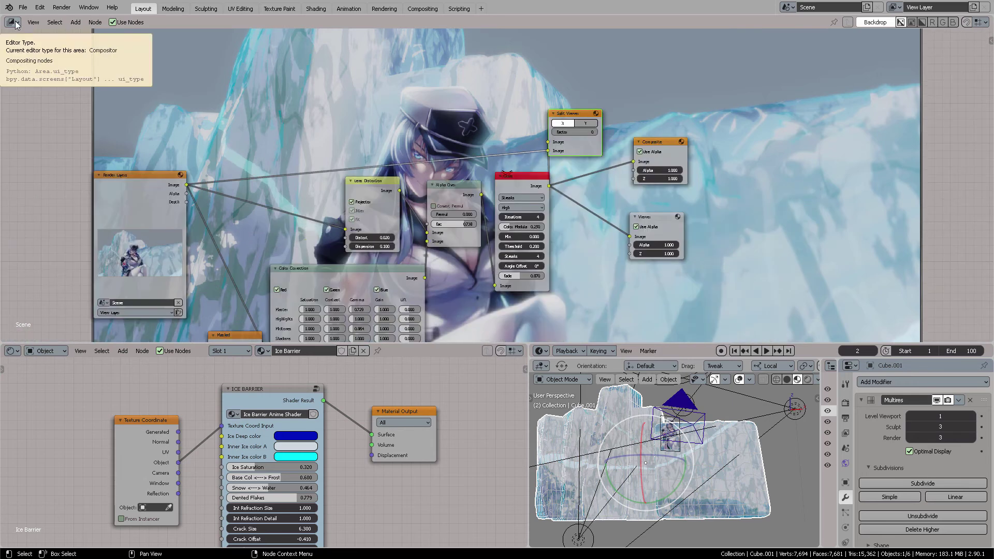
# Change the Compositor area to an Image Editor and view the whole Render Result.
pyautogui.click(13, 22)
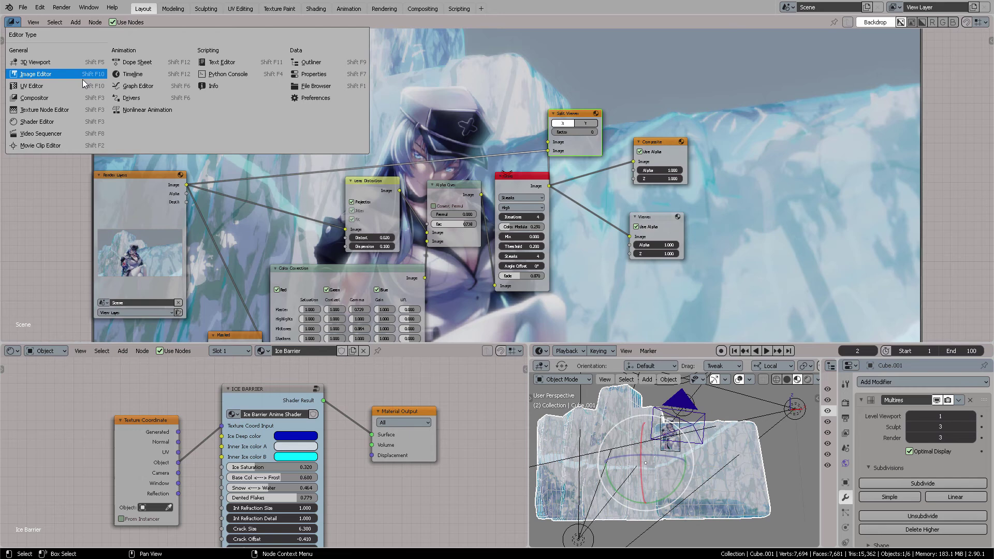
pyautogui.click(43, 75)
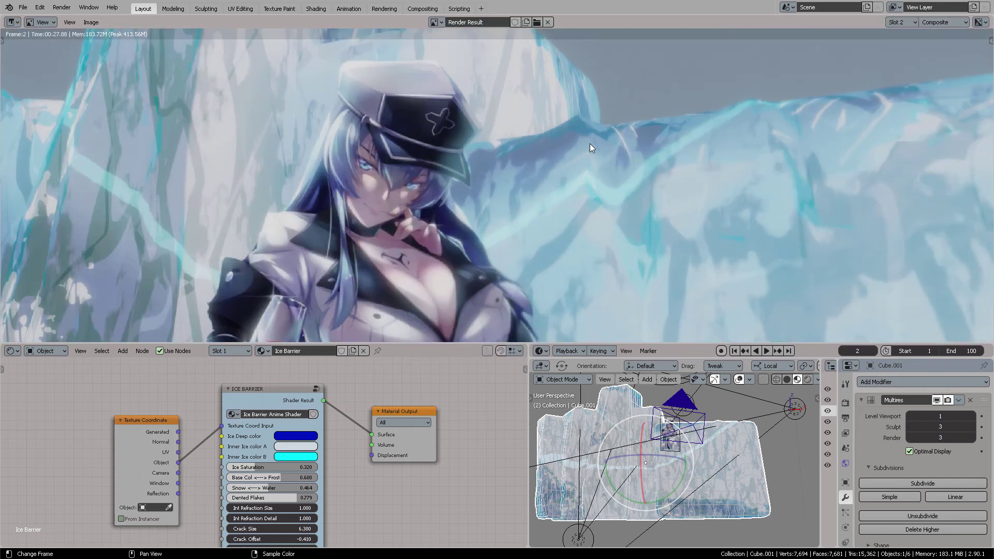
pyautogui.scroll(-1, 662, 147)
pyautogui.click(638, 154)
pyautogui.scroll(-2, 638, 154)
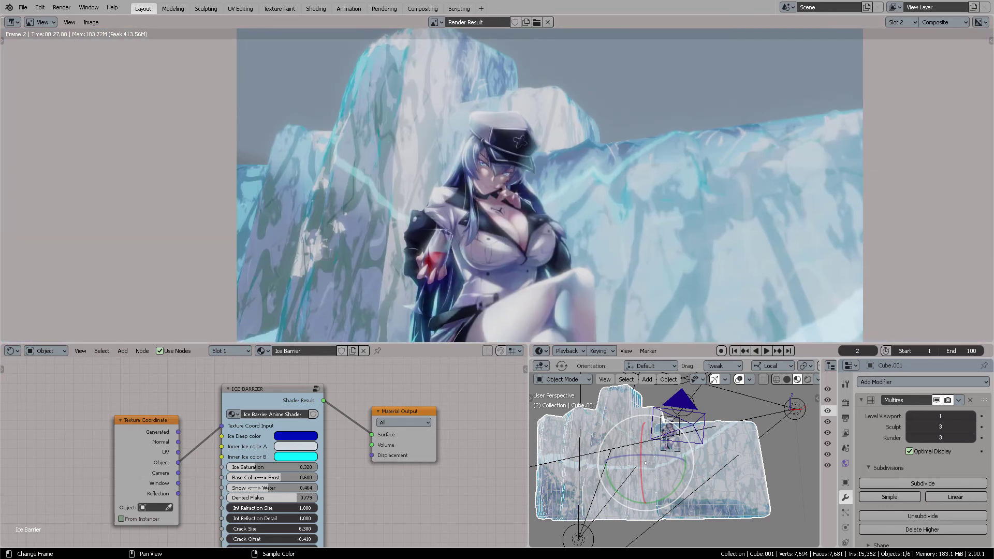
# Split the Image Editor area into two side by side and change one half to the Compositor, keeping all its nodes in view.
pyautogui.moveTo(2, 16); pyautogui.dragTo(523, 130)
pyautogui.scroll(-2, 727, 166)
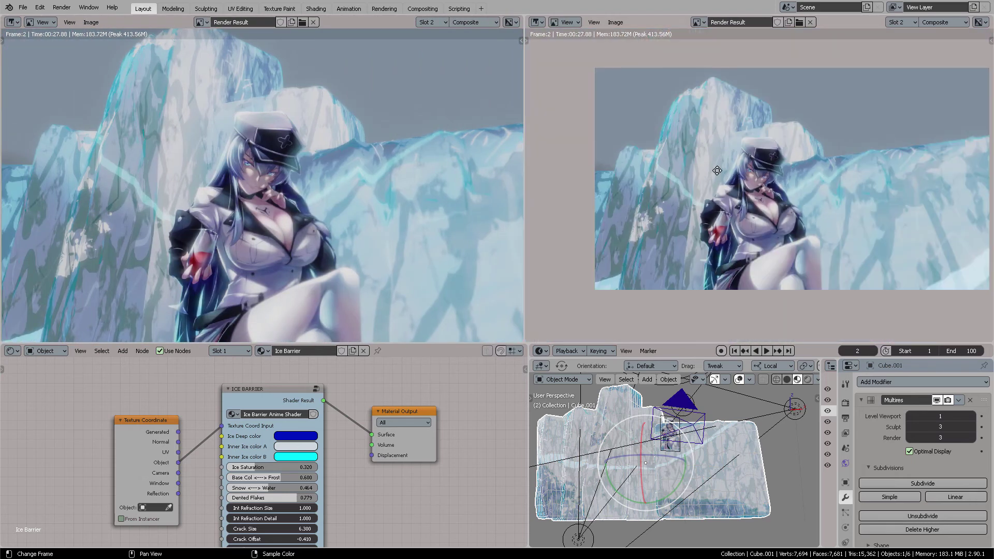
pyautogui.click(14, 22)
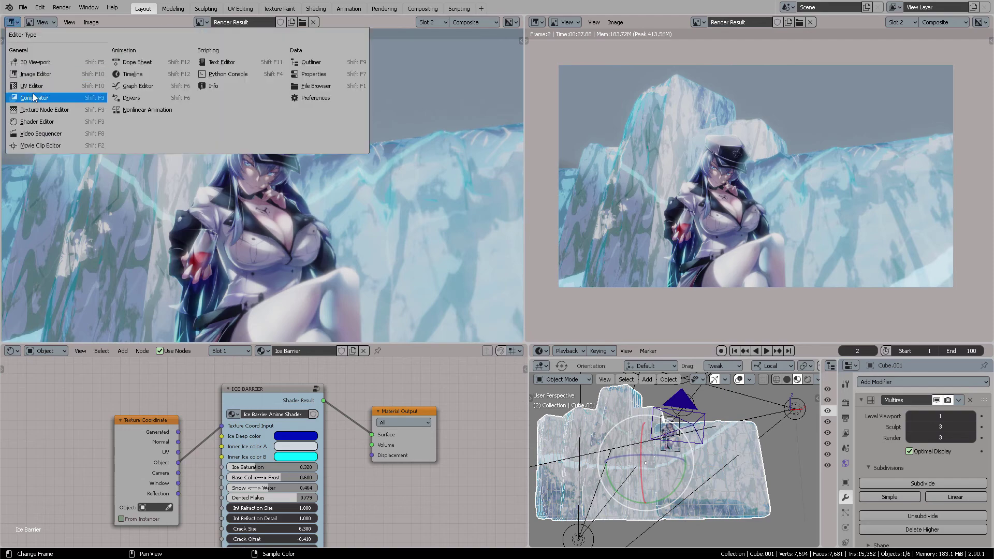
pyautogui.click(68, 97)
pyautogui.scroll(-6, 269, 151)
pyautogui.moveTo(245, 146); pyautogui.dragTo(297, 146, button='middle')
pyautogui.scroll(2, 717, 161)
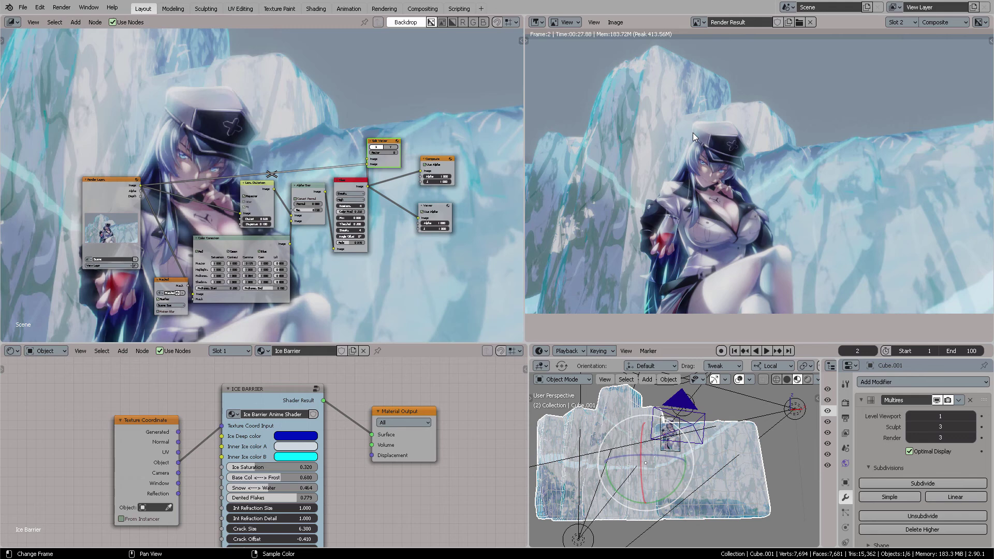
# Confirm Image Editor as the editor type for the Render Result area and show the Save As command for exporting the image.
pyautogui.scroll(-2, 704, 150)
pyautogui.click(537, 23)
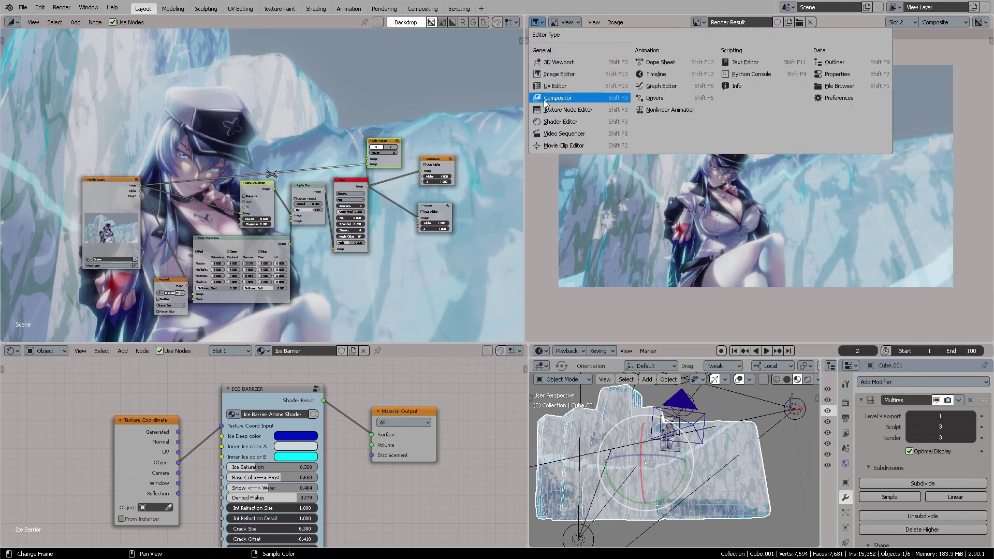
pyautogui.click(569, 77)
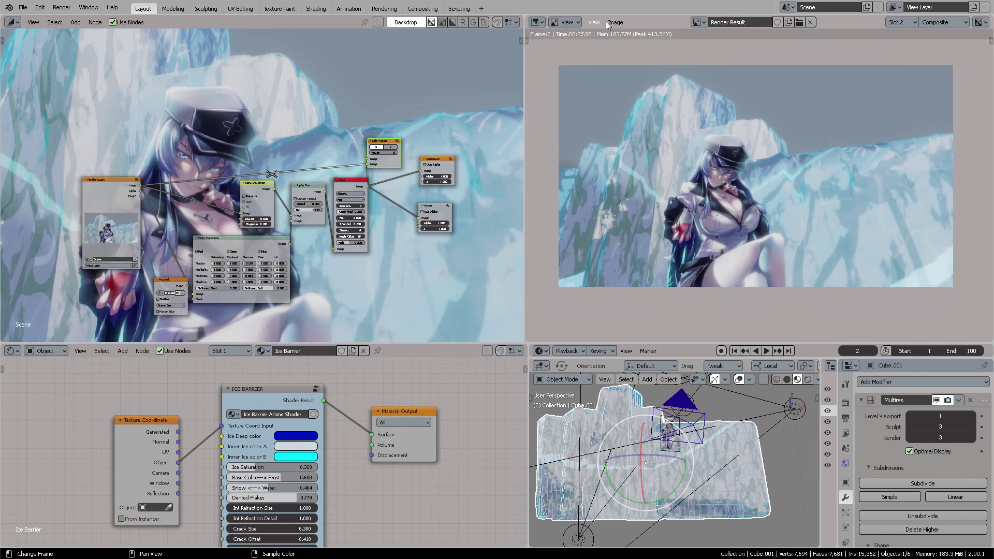
pyautogui.click(614, 22)
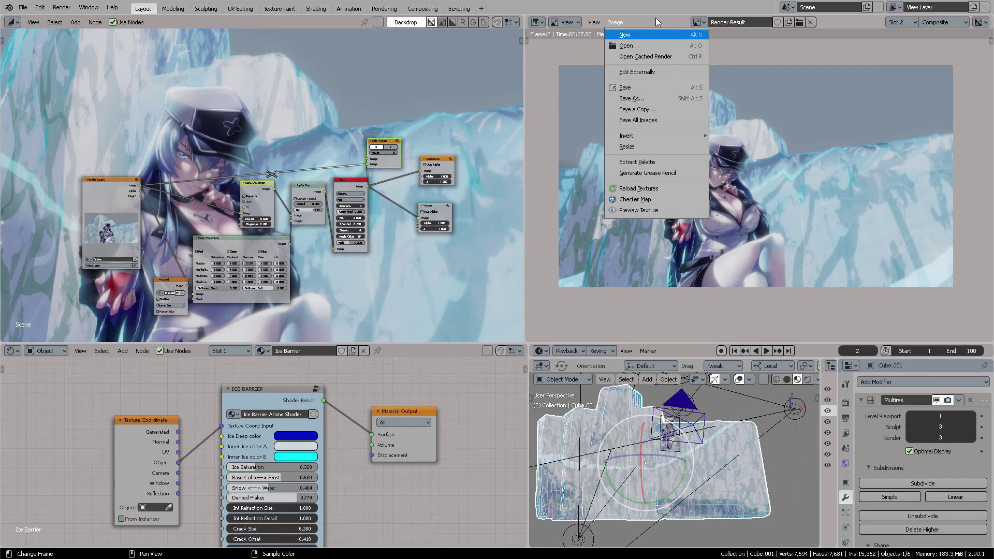
pyautogui.click(617, 22)
pyautogui.click(623, 22)
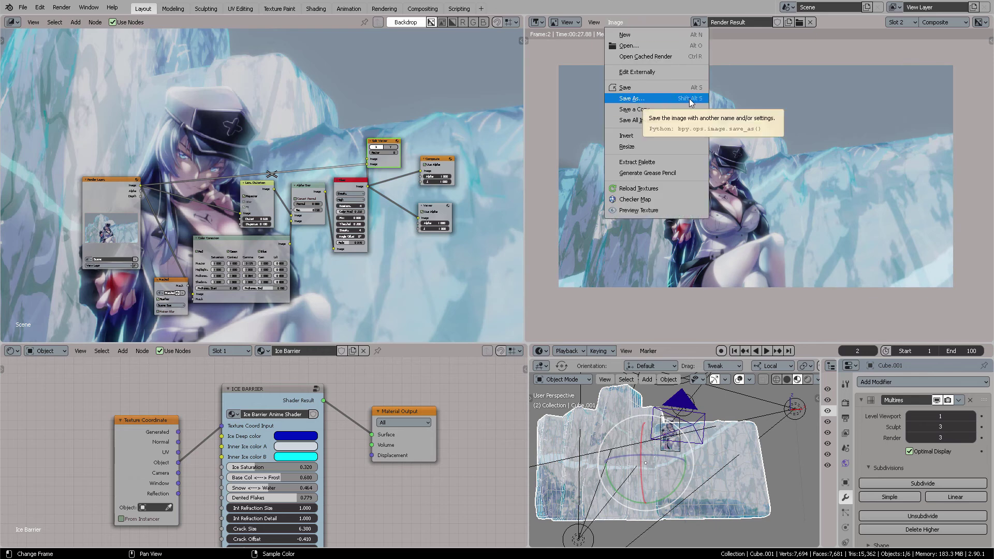
pyautogui.scroll(3, 750, 97)
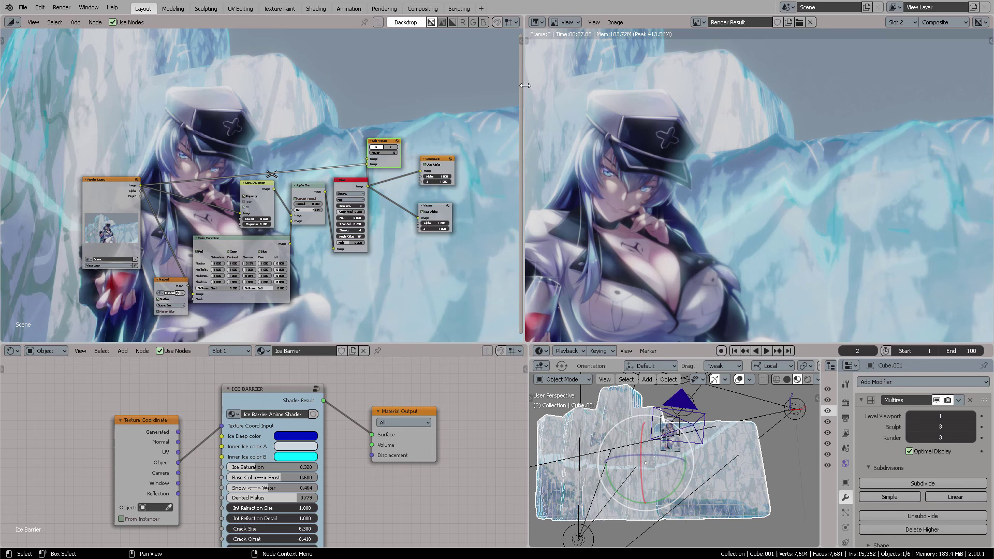
# Turn off the Compositor's backdrop and frame the node tree and the Render Result in their own areas.
pyautogui.rightClick(525, 85)
pyautogui.click(526, 86)
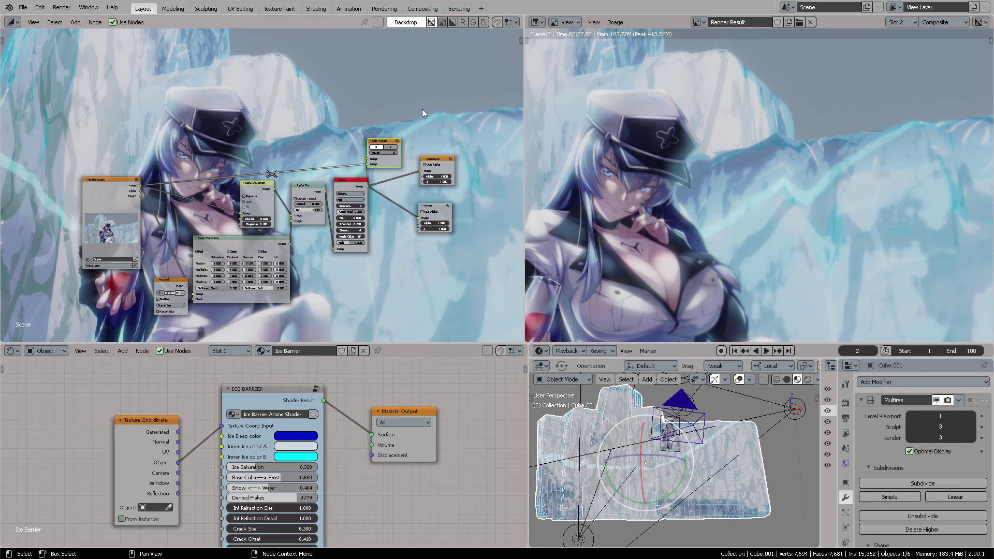
pyautogui.click(409, 23)
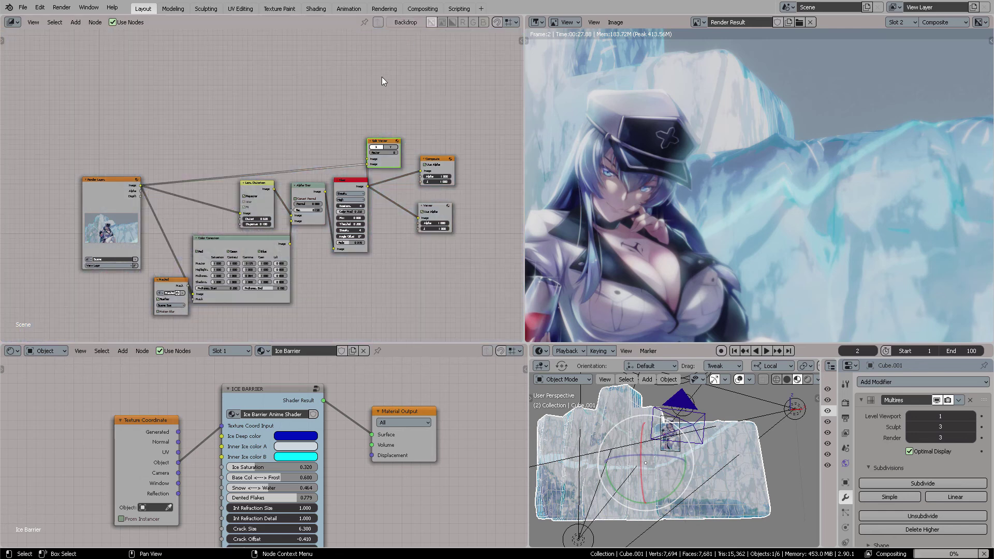
pyautogui.keyDown('ctrl'); pyautogui.hscroll(-1, 394, 51); pyautogui.keyUp('ctrl')
pyautogui.scroll(3, 409, 91)
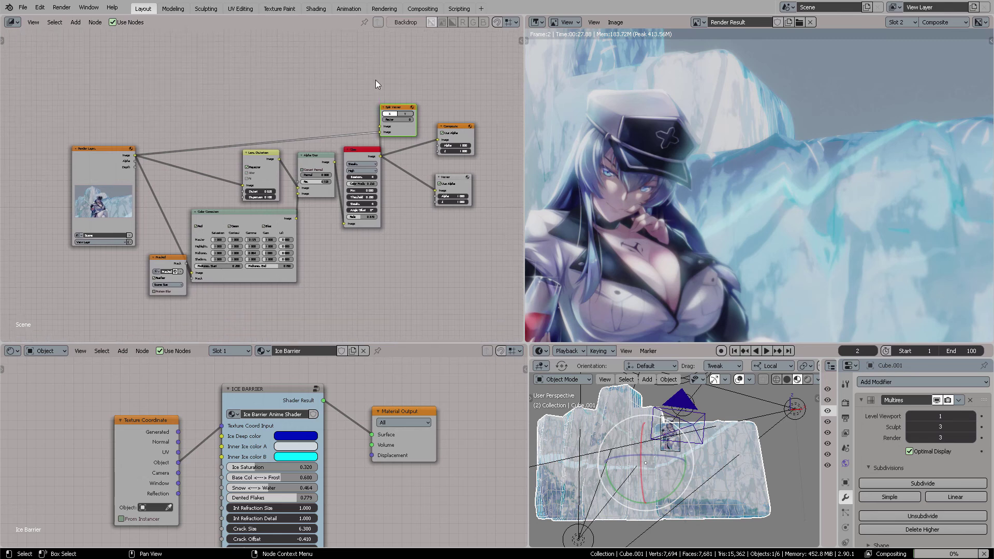
pyautogui.scroll(-2, 257, 102)
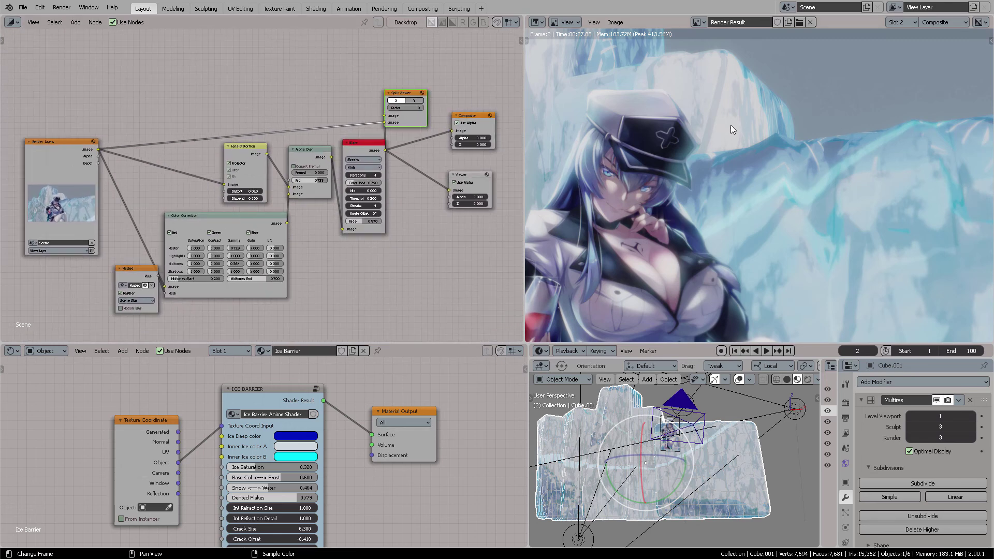
pyautogui.scroll(-3, 735, 127)
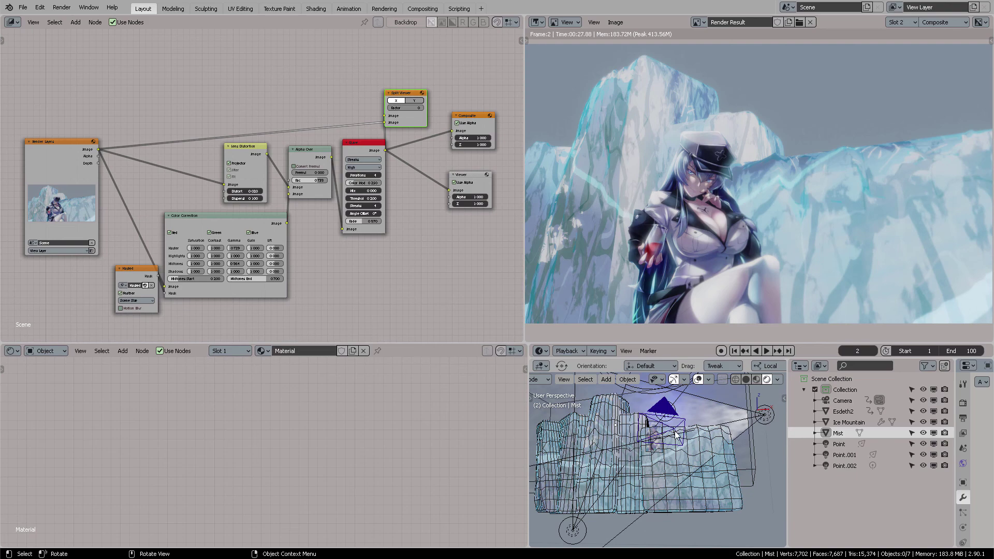
# Inspect the mist in the maximized 3D viewport with overlays off and on, select the Point.001 light, and restore the layout.
pyautogui.hotkey('ctrl', 'space')
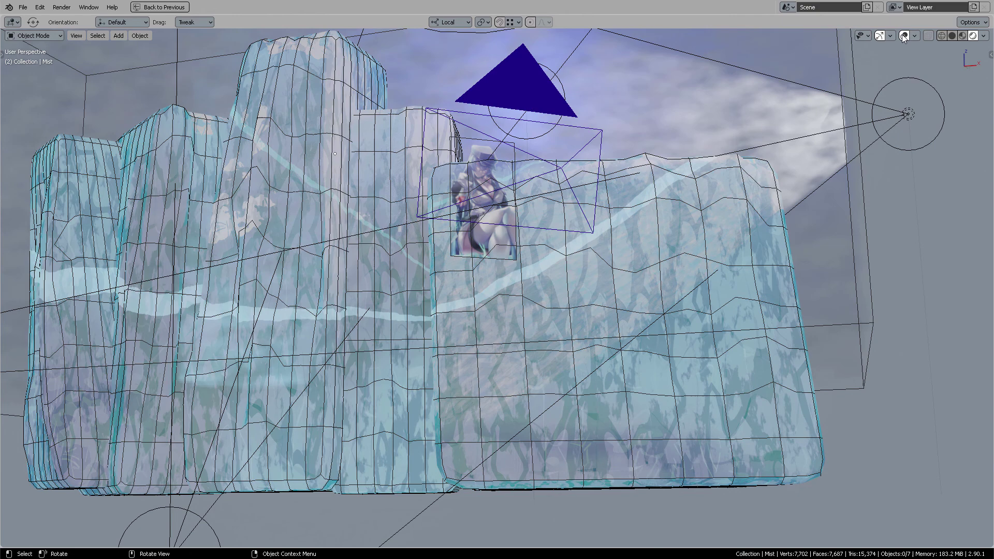
pyautogui.click(903, 35)
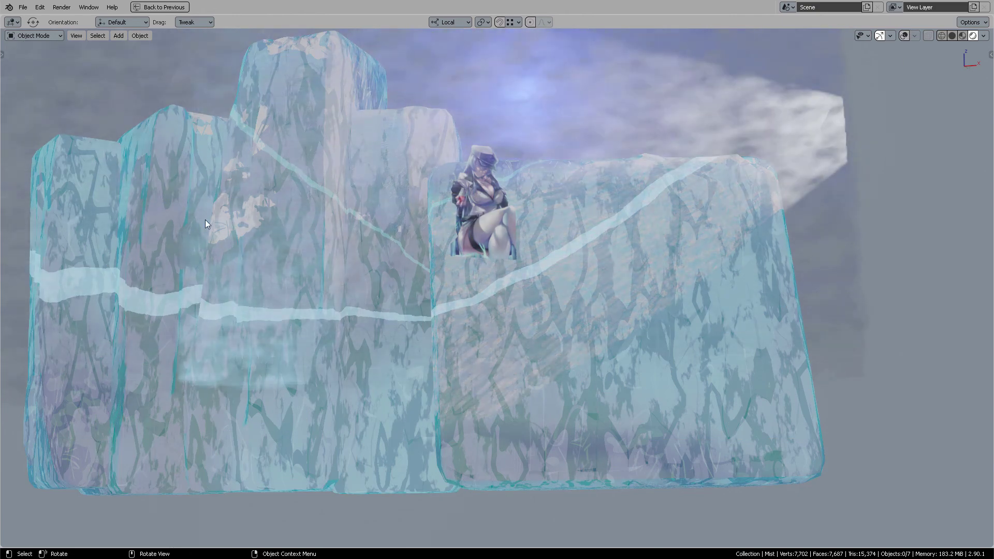
pyautogui.click(904, 36)
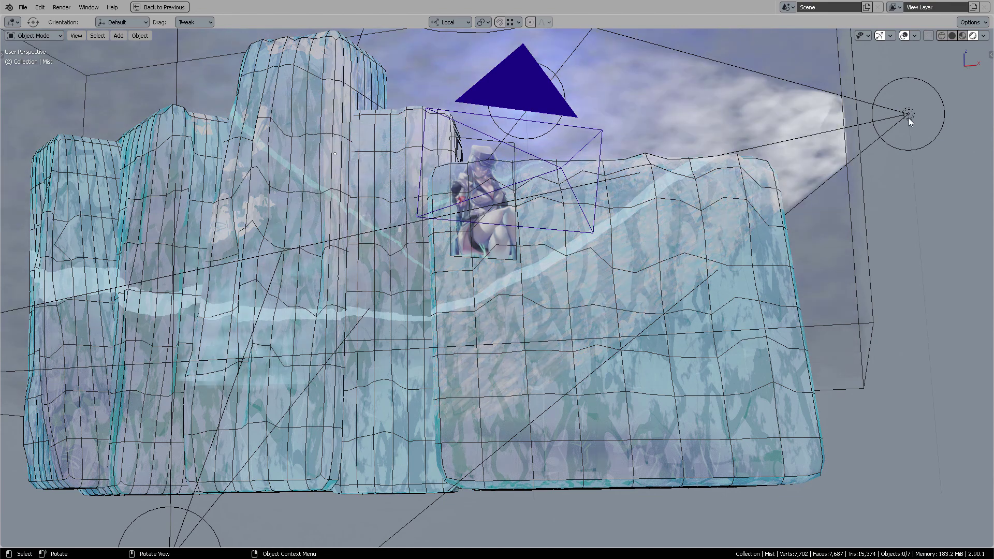
pyautogui.click(909, 112)
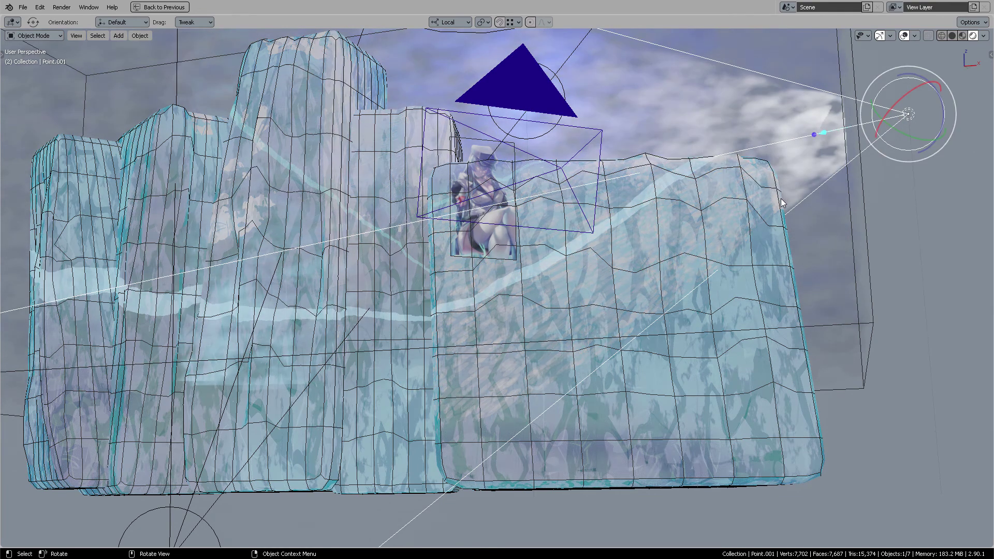
pyautogui.hotkey('ctrl', 'alt', 'space')
# Save the file and render frame 2 again with the mist in the scene.
pyautogui.hotkey('ctrl', 's')
pyautogui.press('F12')
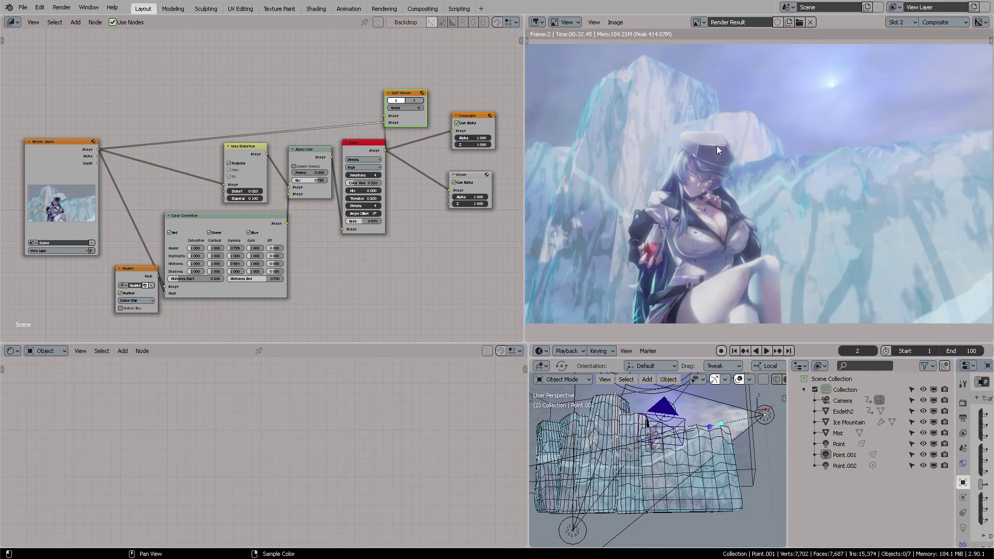
pyautogui.scroll(1, 738, 163)
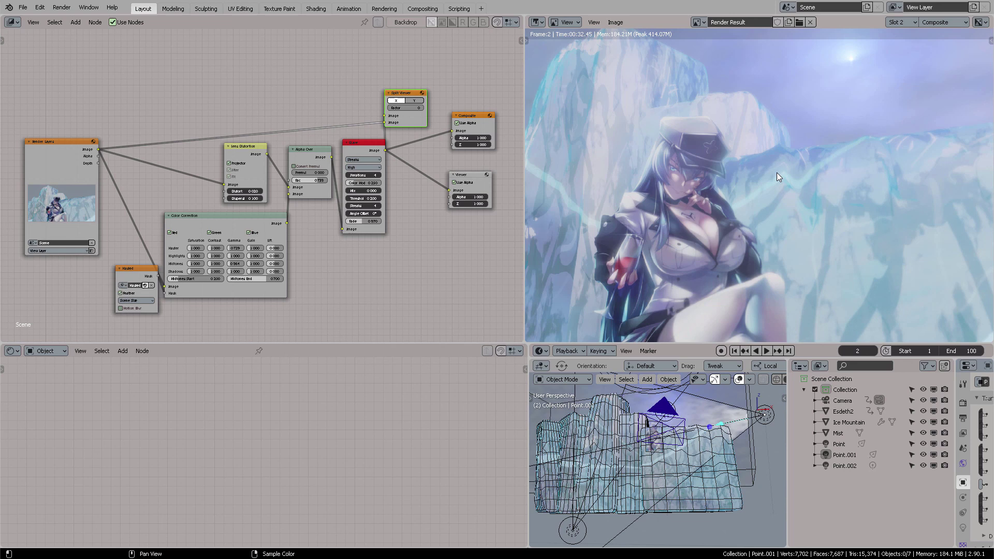
# View the Render Result's blue, red and green channels one after another.
pyautogui.click(983, 23)
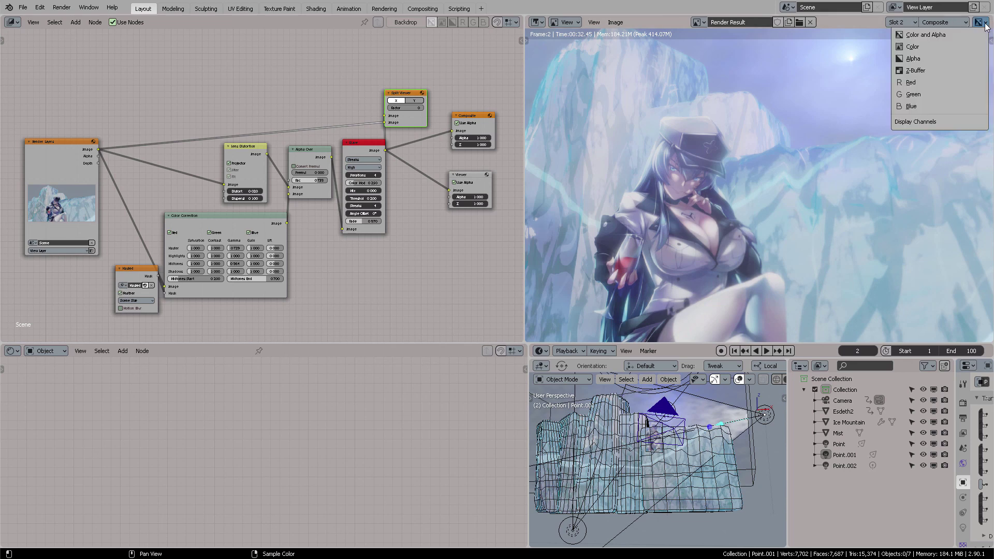
pyautogui.click(918, 106)
pyautogui.click(980, 23)
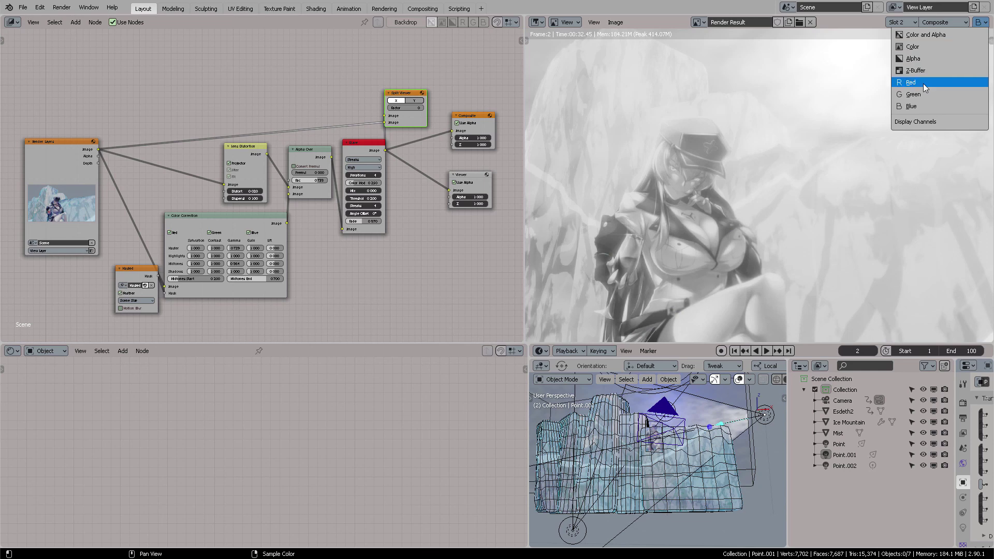
pyautogui.click(924, 83)
pyautogui.click(980, 23)
pyautogui.click(927, 94)
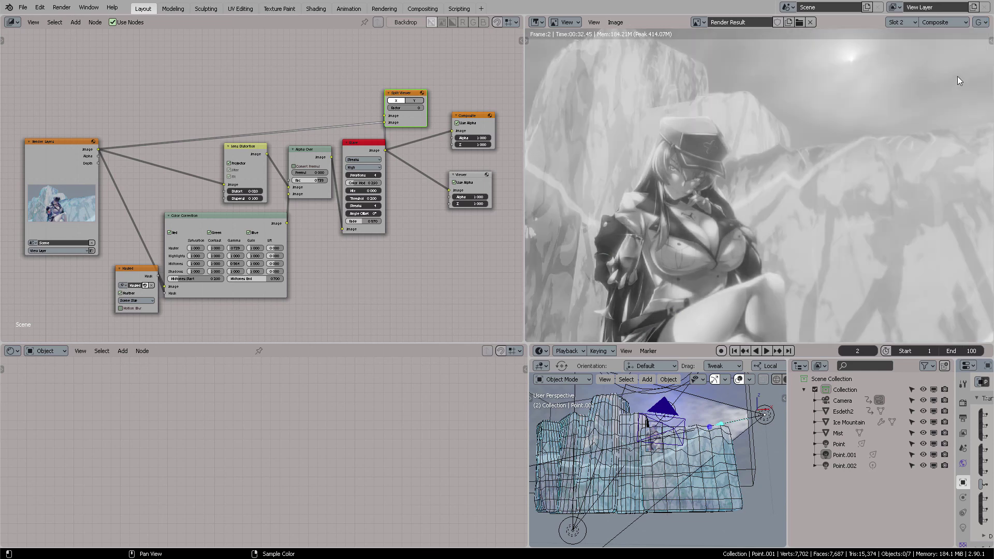
# Set the Render Result's displayed channels back to full color.
pyautogui.click(980, 23)
pyautogui.click(953, 38)
pyautogui.moveTo(725, 157); pyautogui.dragTo(790, 156, button='middle')
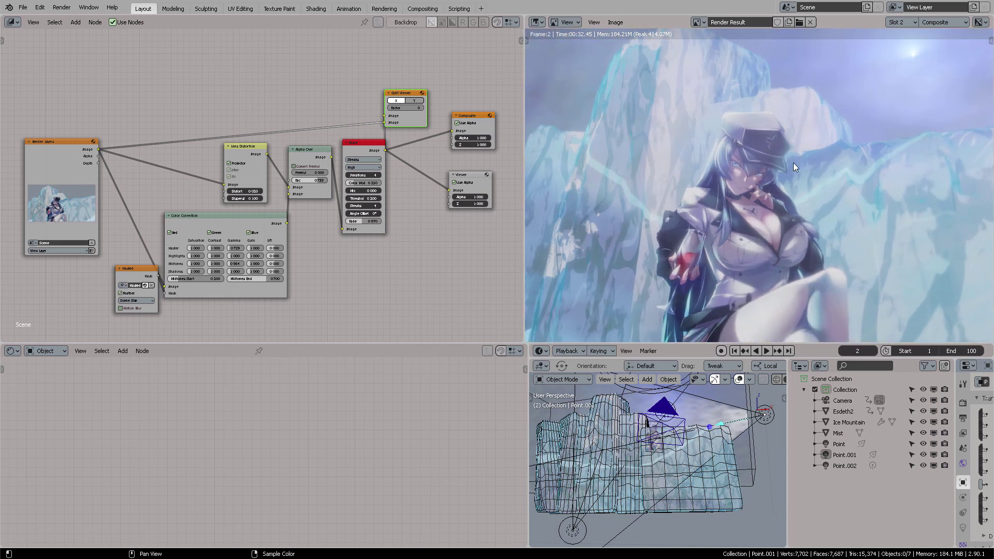
# Space the Mask and Color Correction nodes slightly farther apart in the compositing node tree.
pyautogui.moveTo(352, 258); pyautogui.dragTo(454, 178, button='middle')
pyautogui.scroll(4, 455, 241)
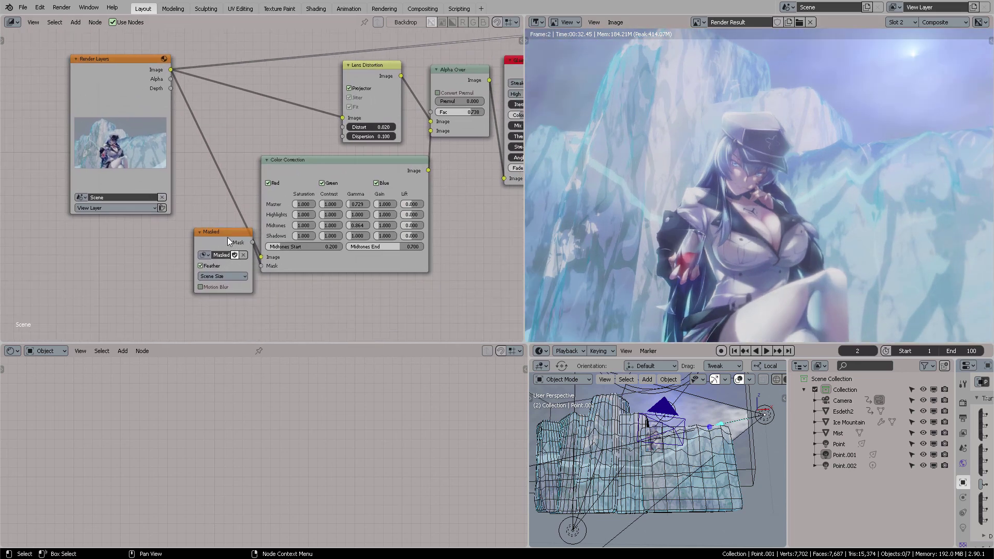
pyautogui.moveTo(228, 237); pyautogui.dragTo(212, 247)
pyautogui.moveTo(338, 166); pyautogui.dragTo(344, 169)
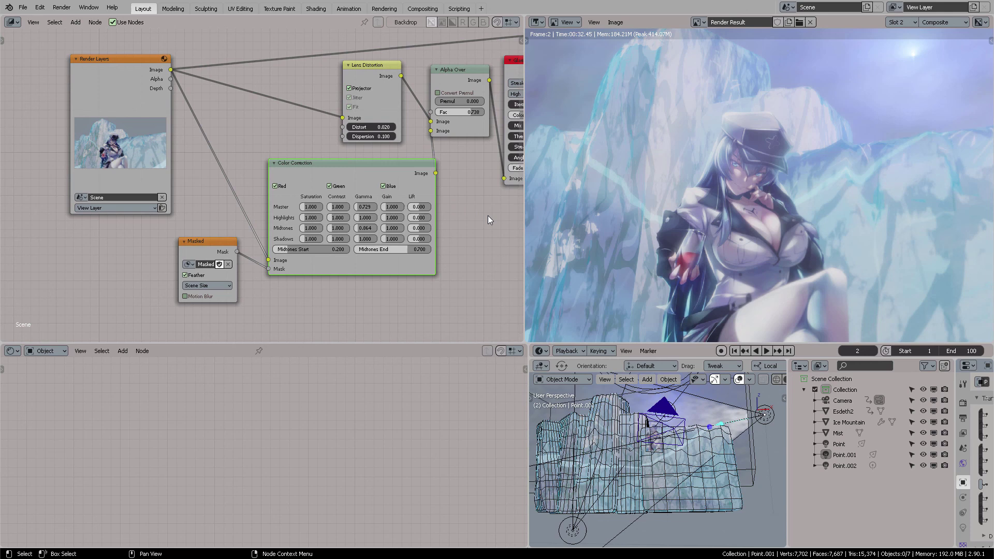
pyautogui.moveTo(488, 215); pyautogui.dragTo(419, 239, button='middle')
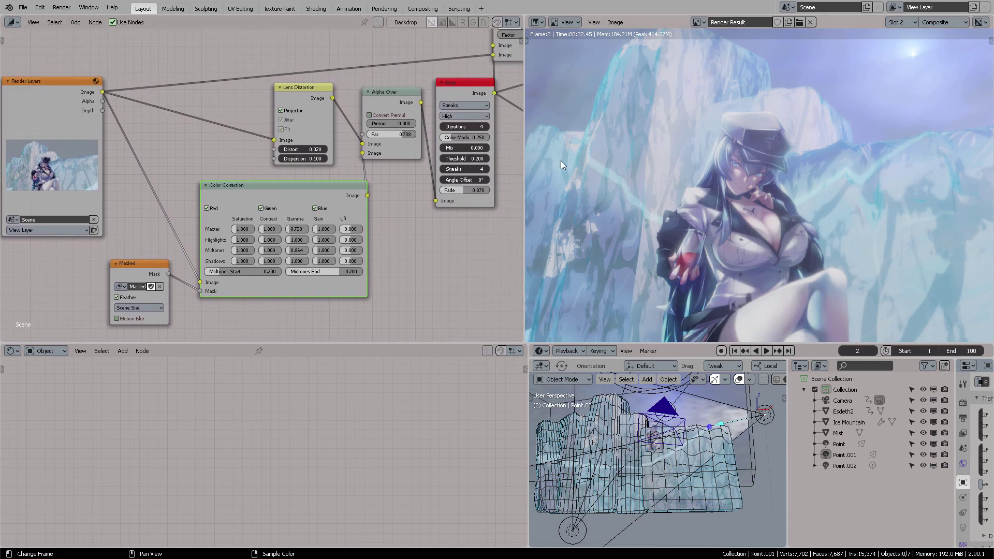
pyautogui.scroll(2, 692, 190)
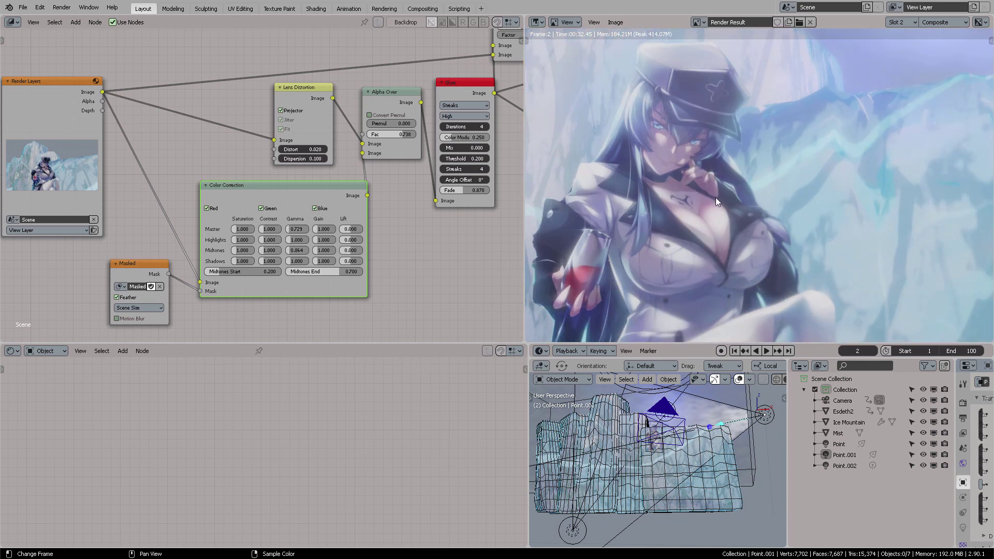
pyautogui.scroll(-3, 765, 175)
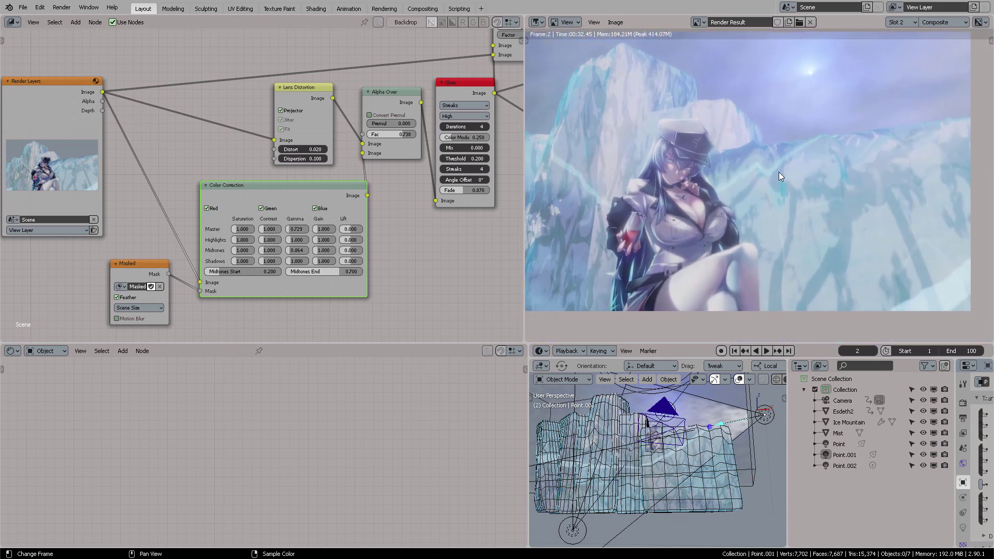